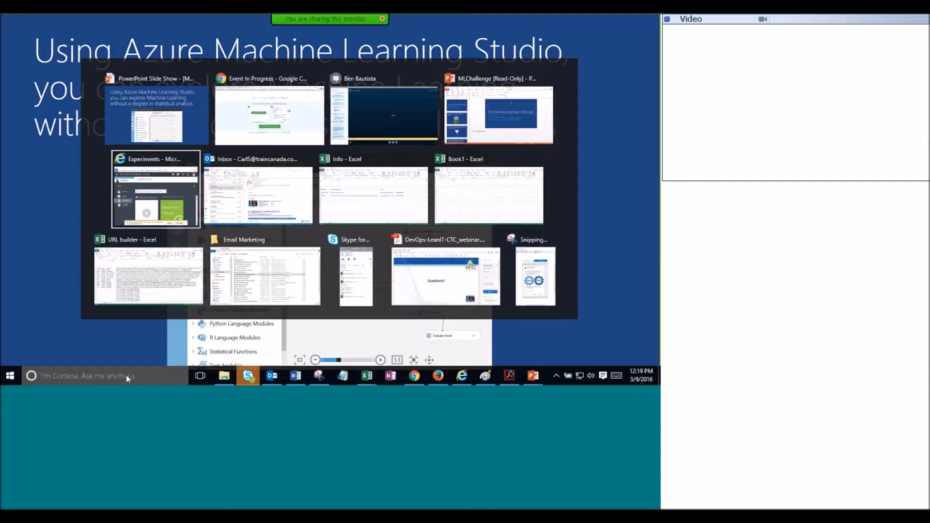
Switch from the slide show to the Internet Explorer window with the Azure Machine Learning experiments page and maximize it
key("alt+Tab")
key("alt+Tab")
key("alt+Tab")
key("alt+Tab")
key("alt+Tab")
key("alt+Tab")
key("alt+Tab")
key("alt+Tab")
key("alt+Tab")
key("alt+Tab")
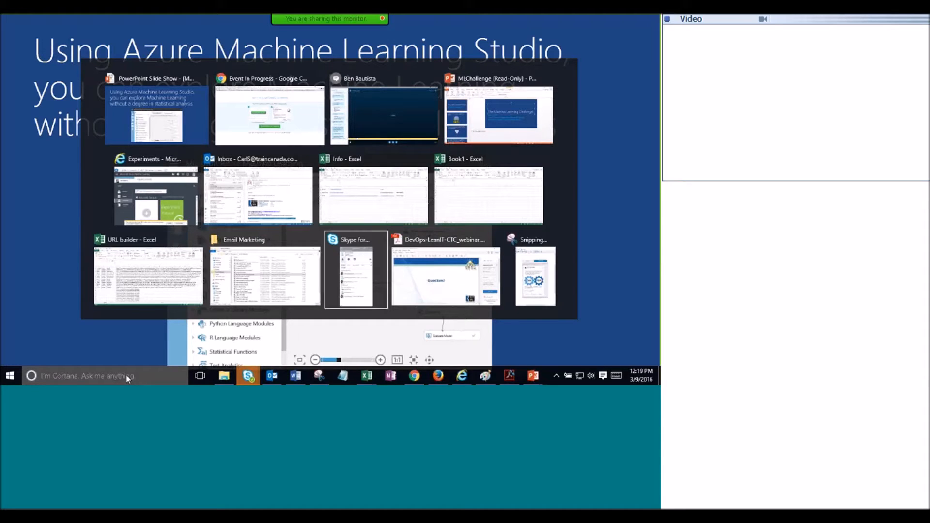
key("alt+Tab")
key("alt+Tab")
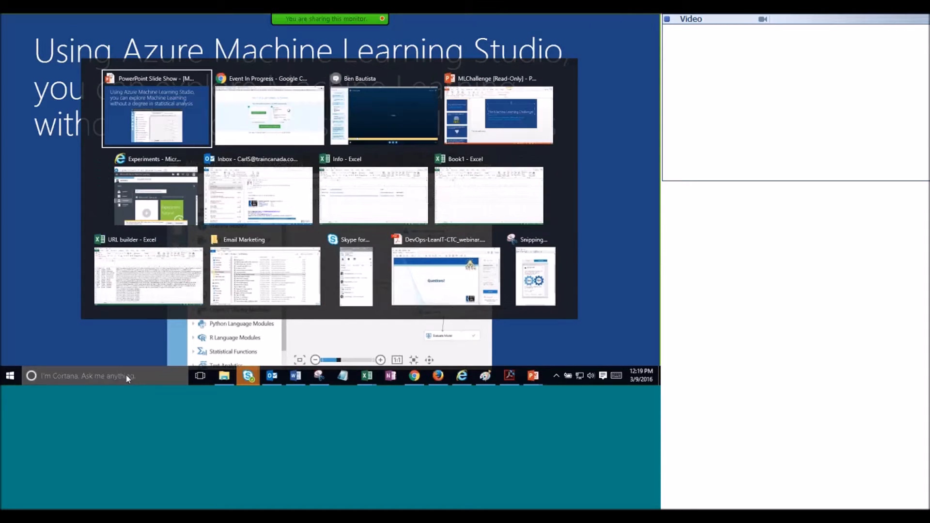
key("alt+Tab")
key("alt+Tab")
key("alt+Tab")
key("alt+Tab")
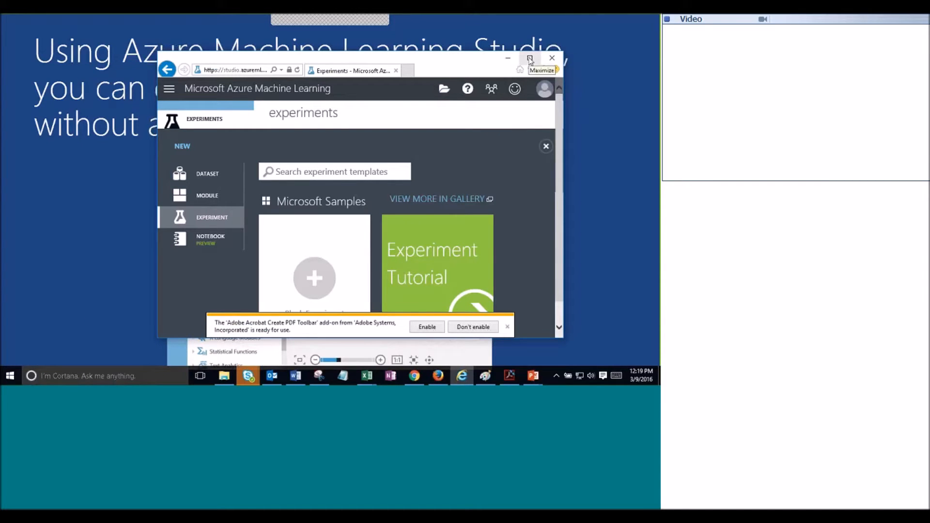
left_click(530, 59)
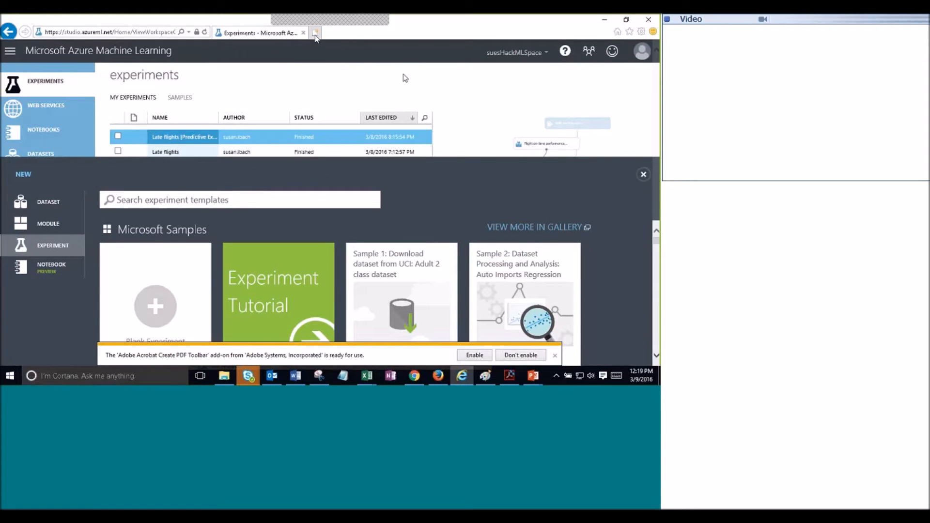
Search the web for "azure machine learning studio" in a new browser tab and open the Microsoft Azure Machine Learning Studio site
left_click(315, 33)
type("a")
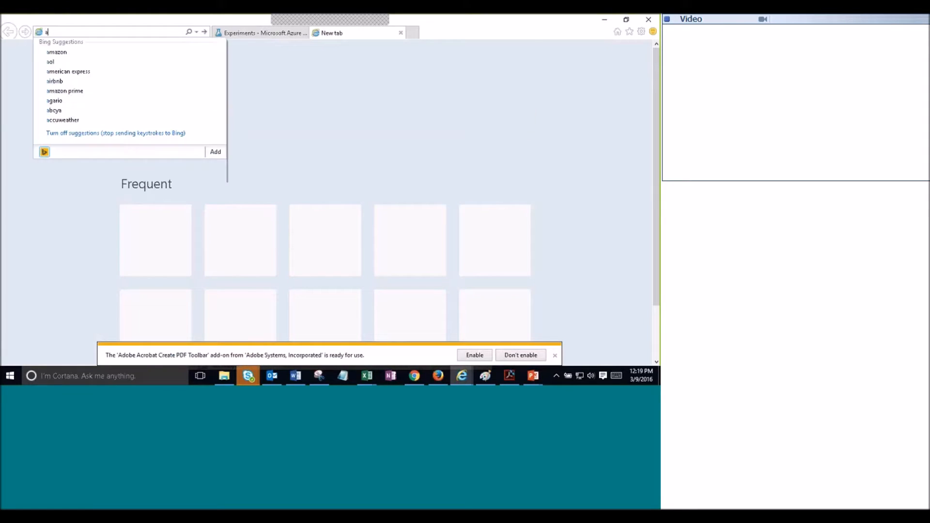
type("zure machine learning stud")
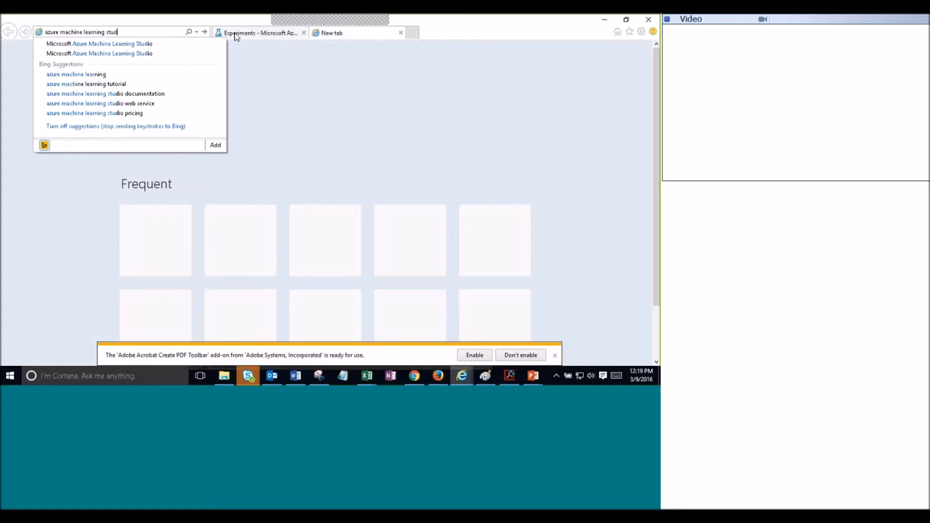
type("io")
key("Return")
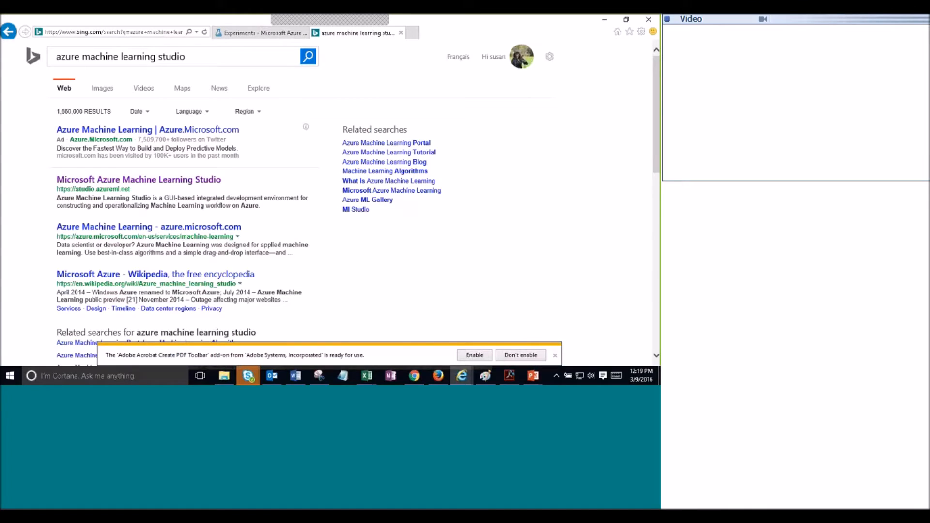
left_click_drag(74, 190, 131, 190)
left_click(170, 180)
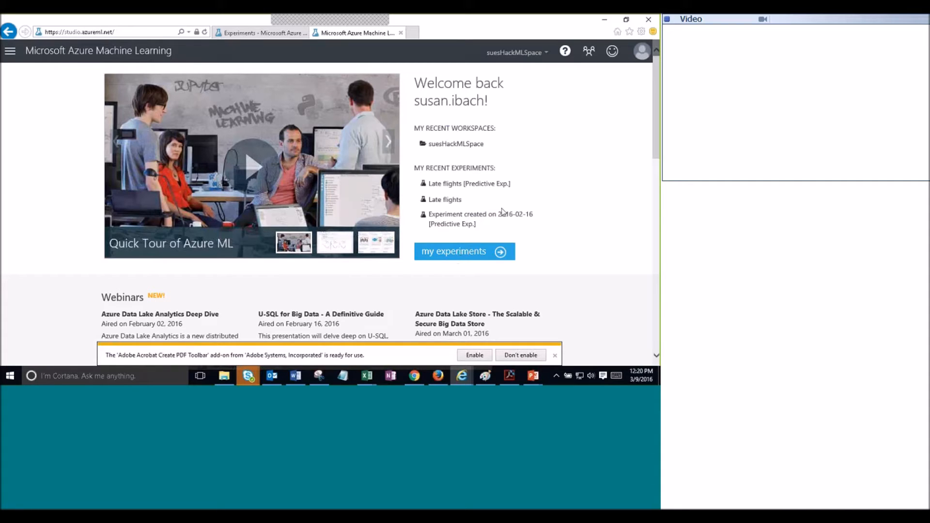
Return to the Experiments browser tab, close the new-item pane, dismiss the add-on notification and reload the experiments list
left_click(252, 34)
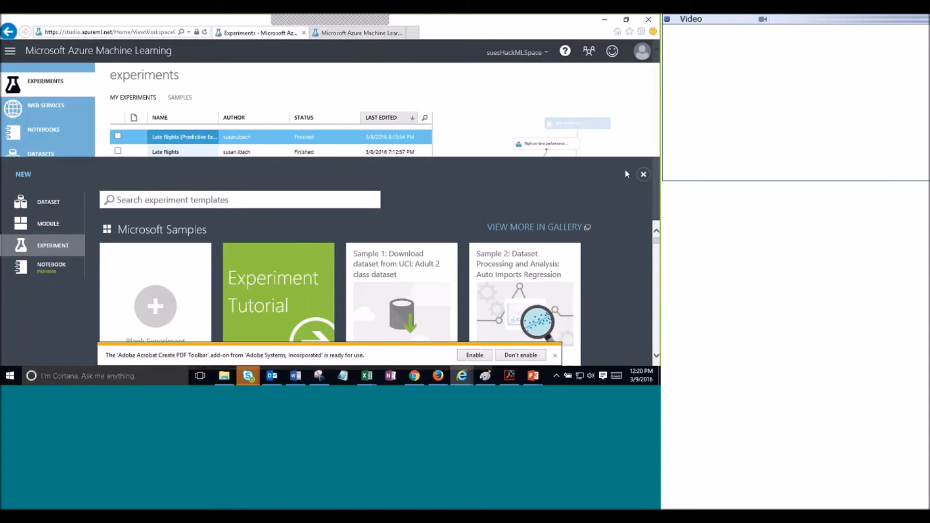
left_click(643, 174)
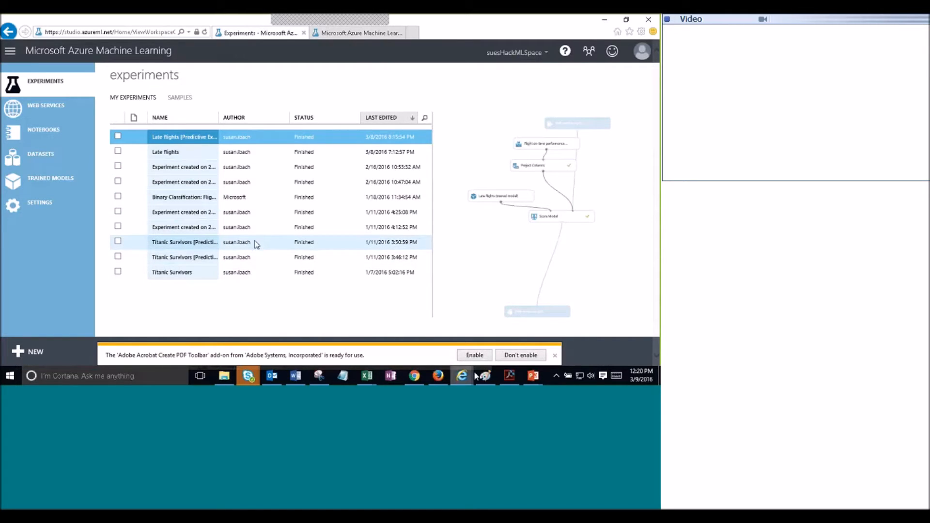
left_click(544, 354)
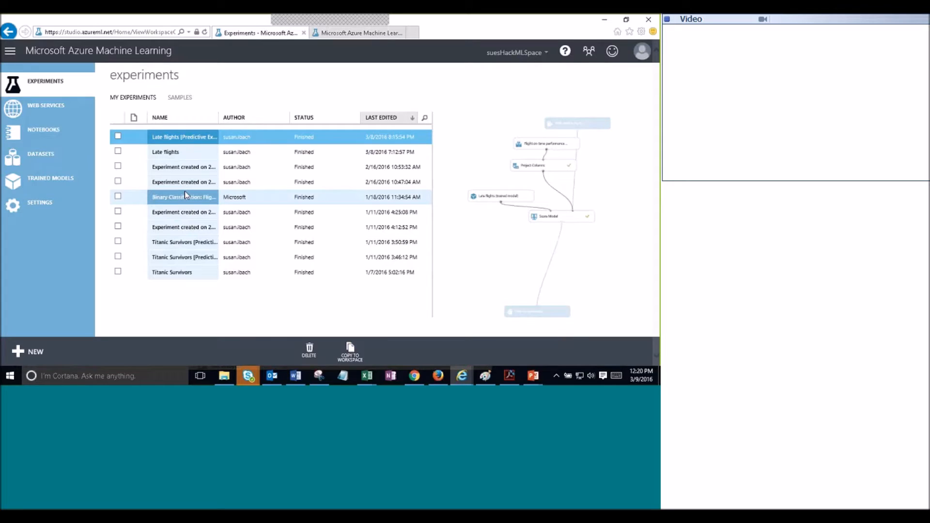
left_click(54, 86)
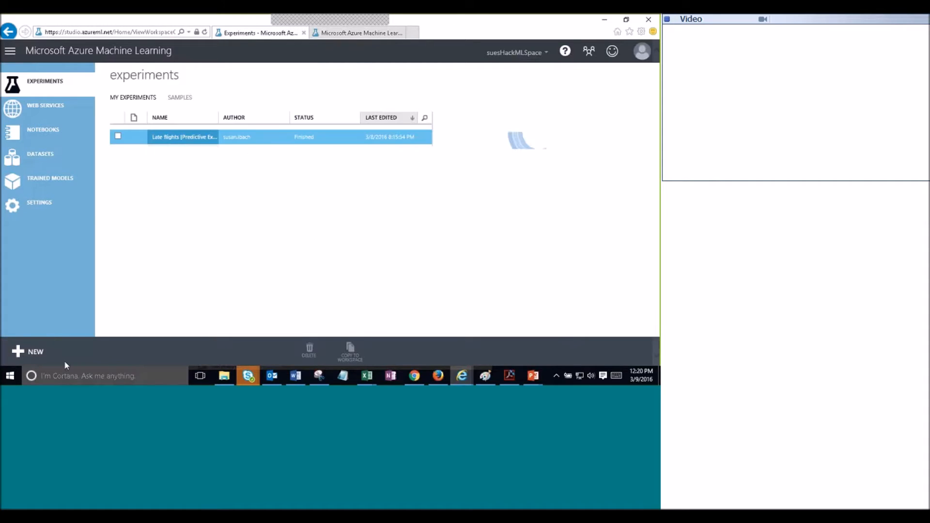
Browse the Microsoft sample templates and create a new blank experiment
left_click(34, 353)
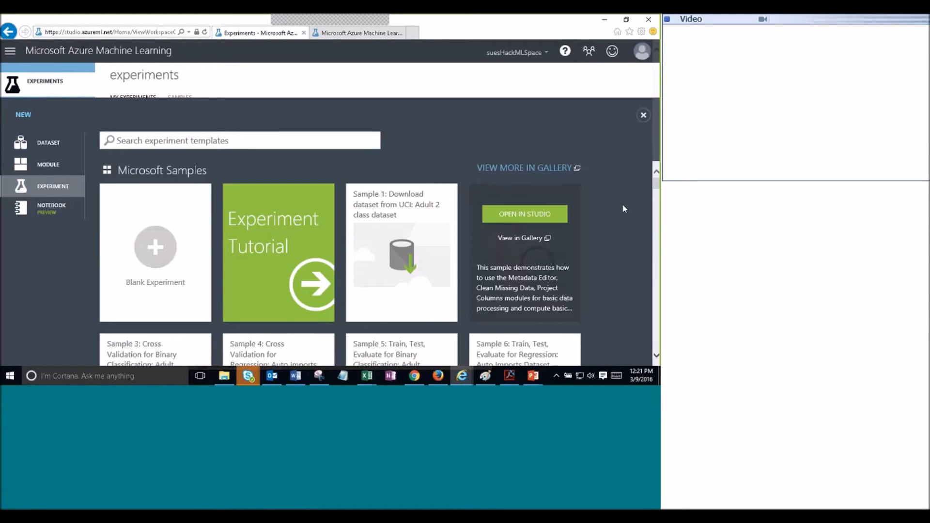
scroll(374, 298, "down", 3)
scroll(374, 300, "down", 3)
scroll(374, 300, "up", 6)
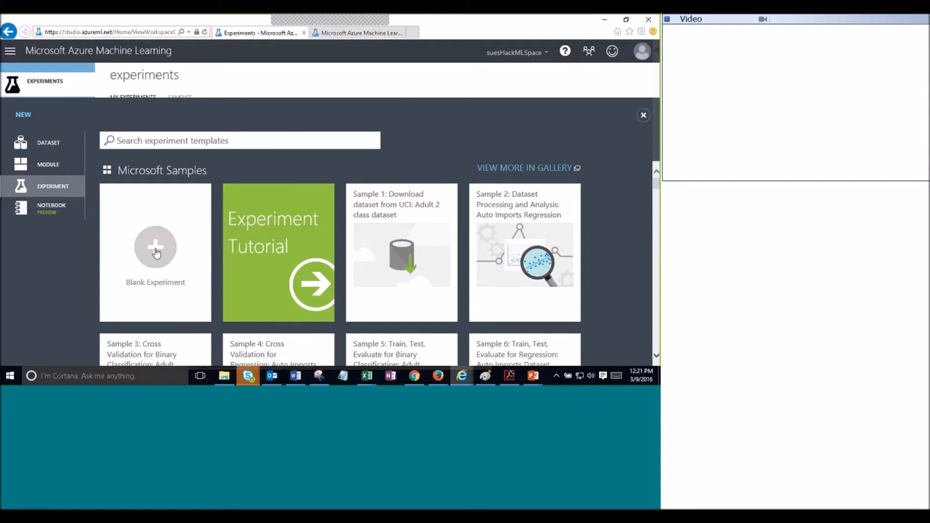
left_click(156, 248)
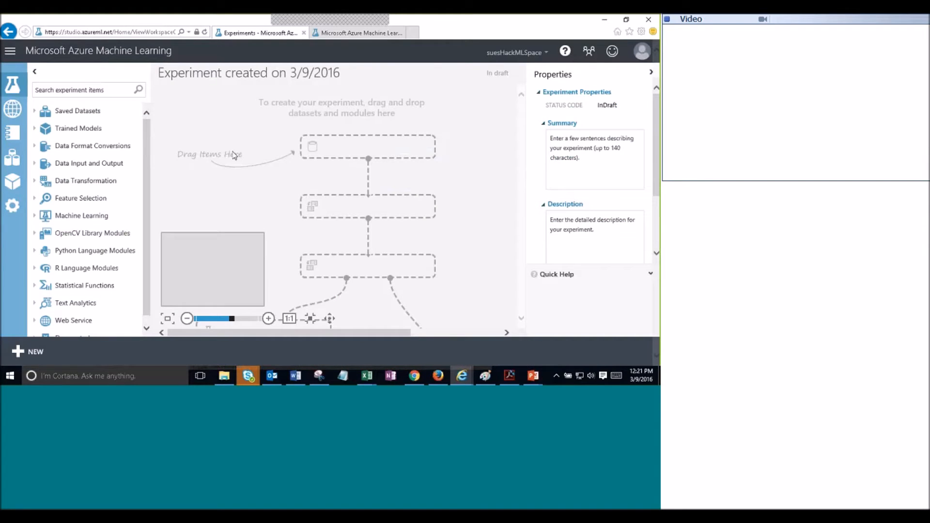
View the option for uploading a new dataset from a local file and close it without uploading
left_click(107, 89)
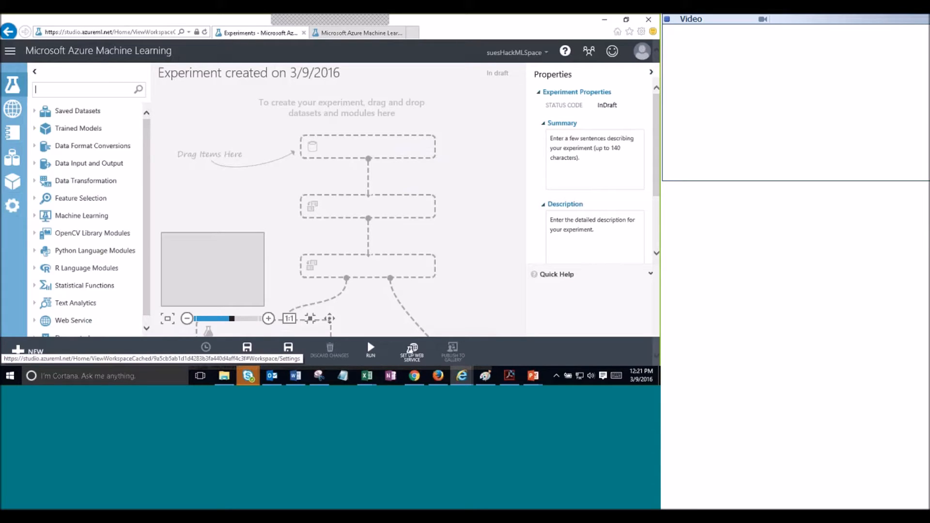
left_click(34, 353)
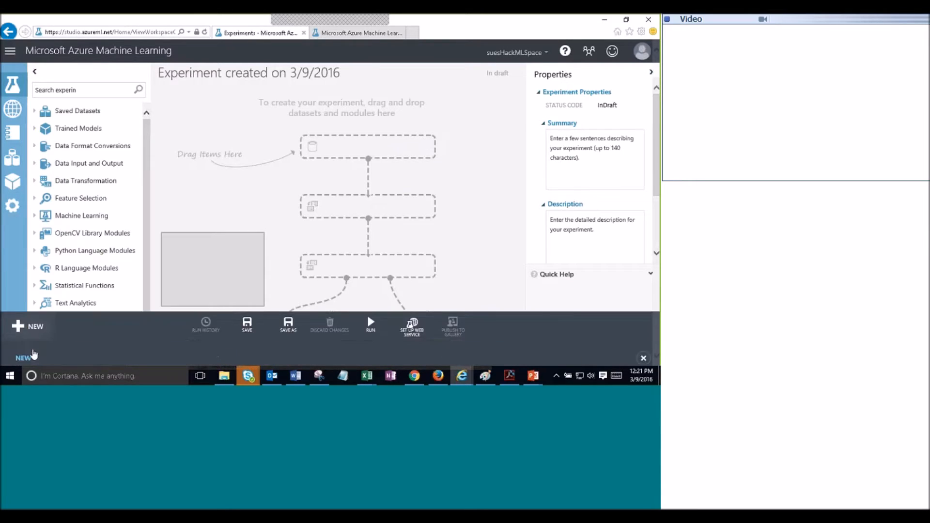
left_click(36, 146)
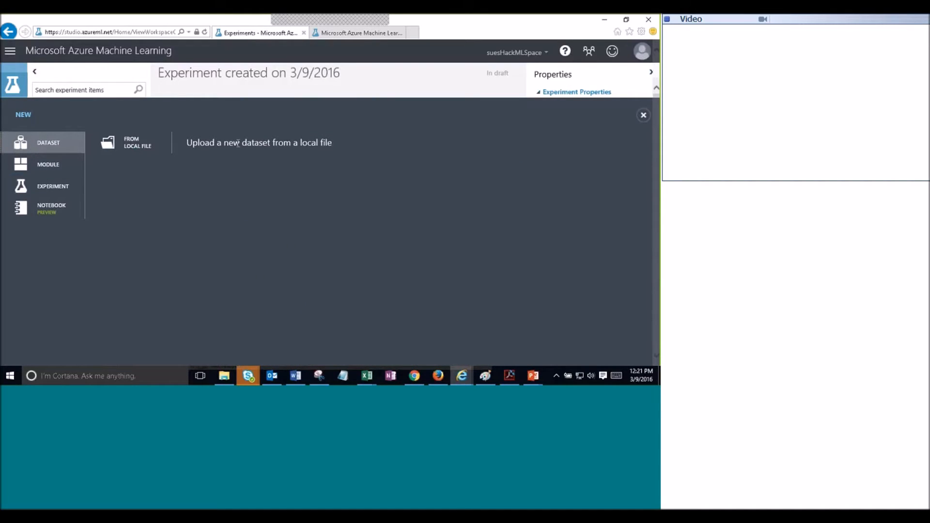
left_click(643, 115)
Search the experiment items for "reader" and add the Reader module to the experiment canvas
left_click(83, 91)
type("reader")
left_click_drag(59, 91, 27, 92)
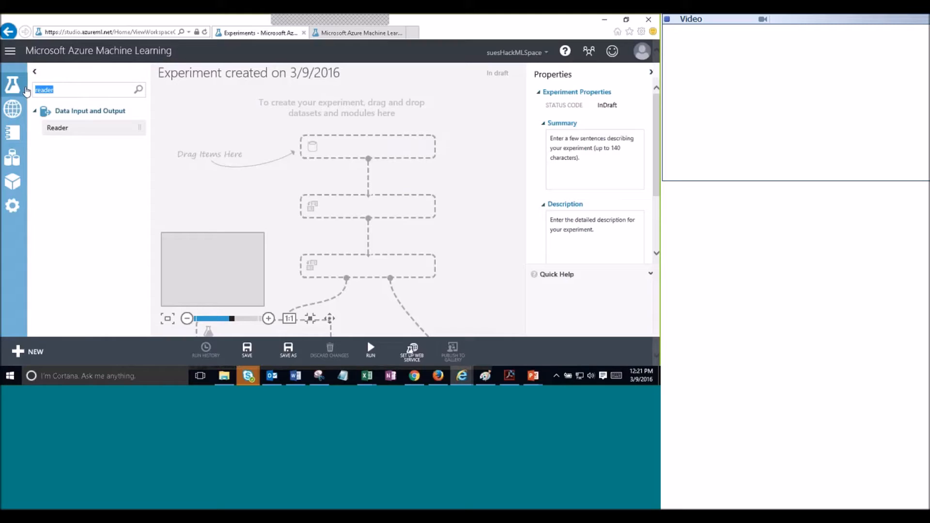
left_click(80, 85)
left_click_drag(62, 128, 366, 158)
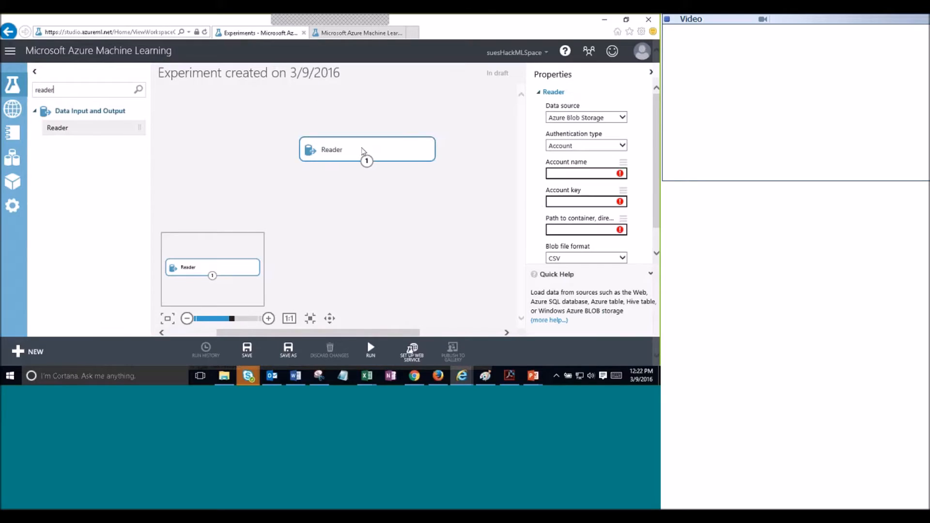
Review the data sources available for the Reader module, keep Azure Blob Storage, and delete the module from the canvas
left_click(621, 119)
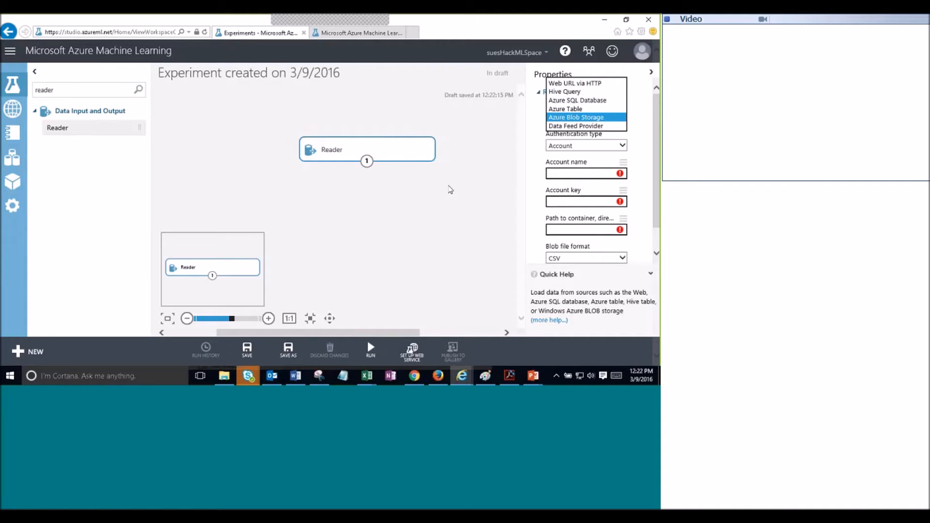
left_click(377, 166)
left_click(377, 159)
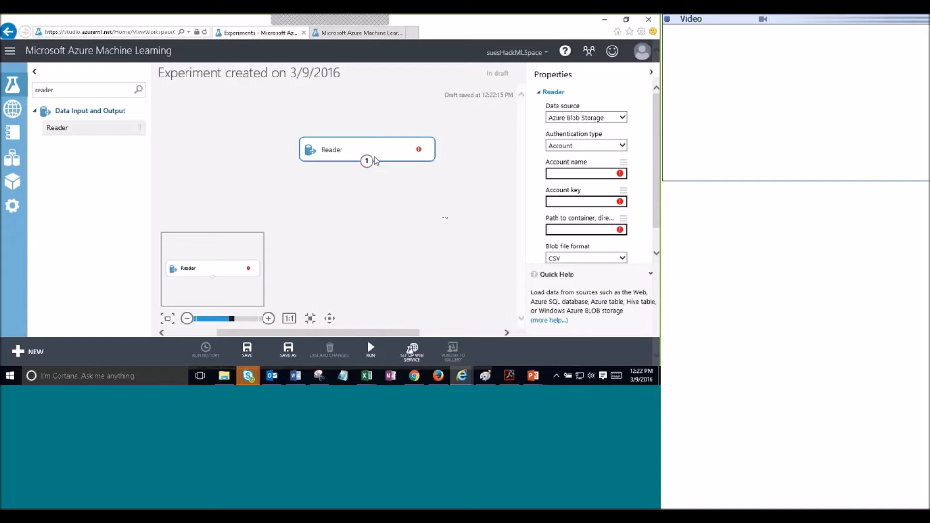
right_click(377, 161)
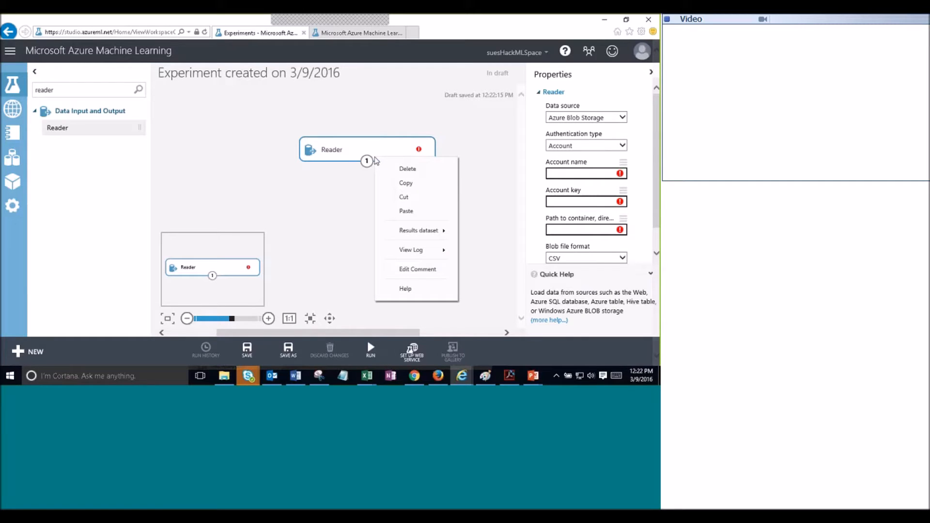
left_click(406, 173)
Search the experiment items for "flight" and add the Flight on-time performance (Raw) sample dataset to the canvas
left_click_drag(70, 90, 5, 101)
type("t")
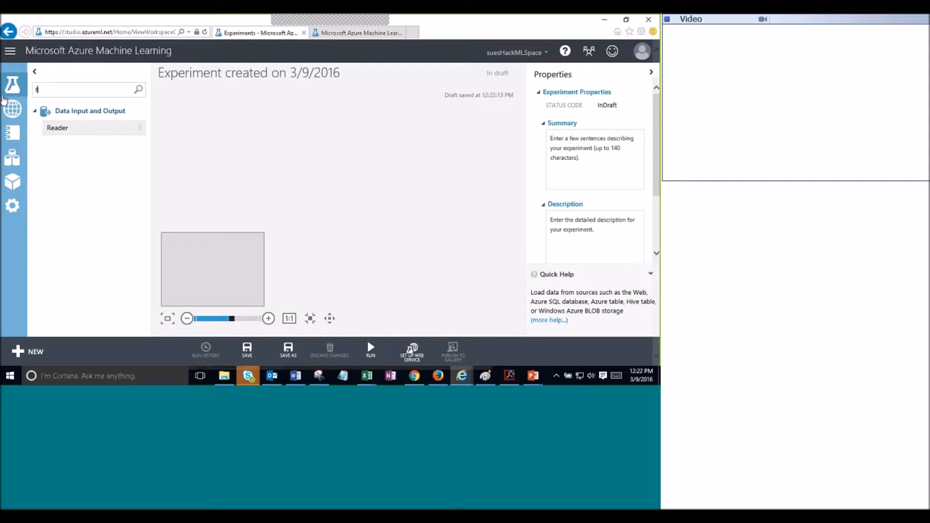
type("light")
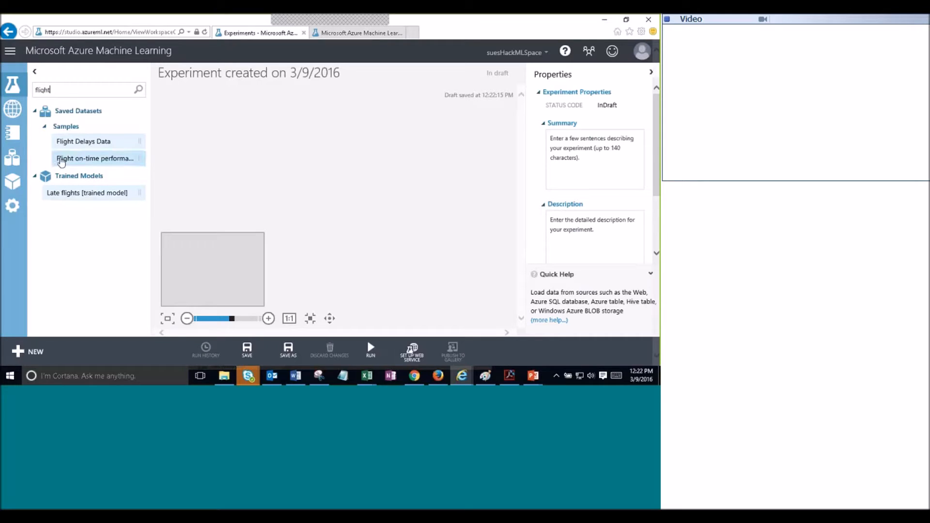
left_click_drag(76, 162, 327, 128)
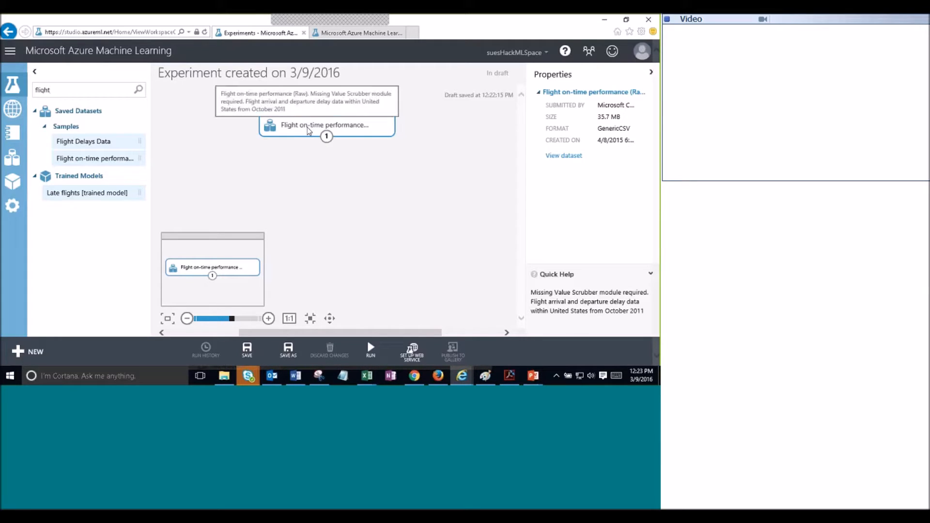
Visualize the Flight on-time performance (Raw) dataset and check its row and column counts
right_click(378, 136)
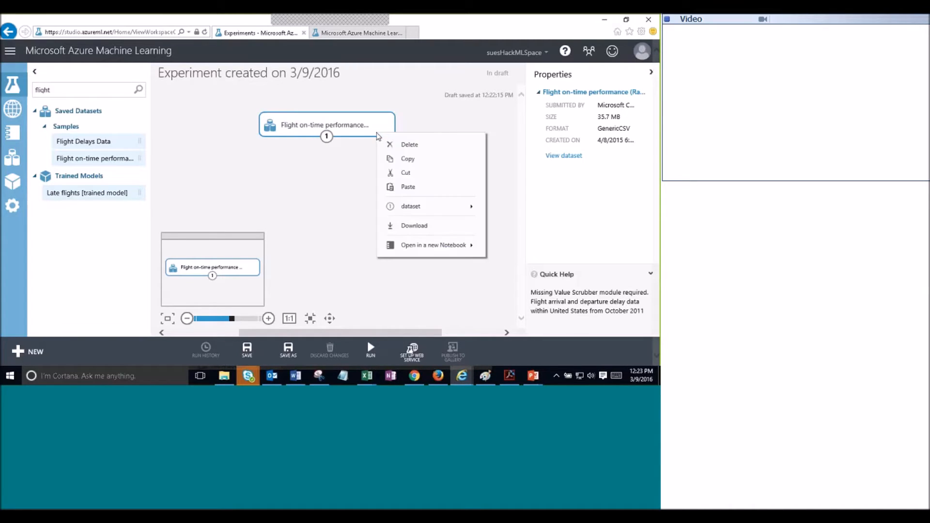
mouse_move(409, 213)
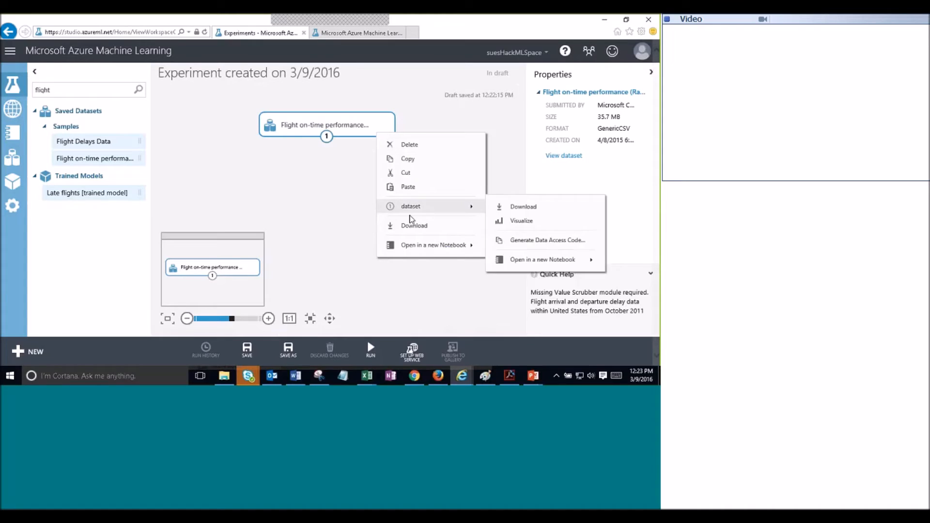
left_click(521, 221)
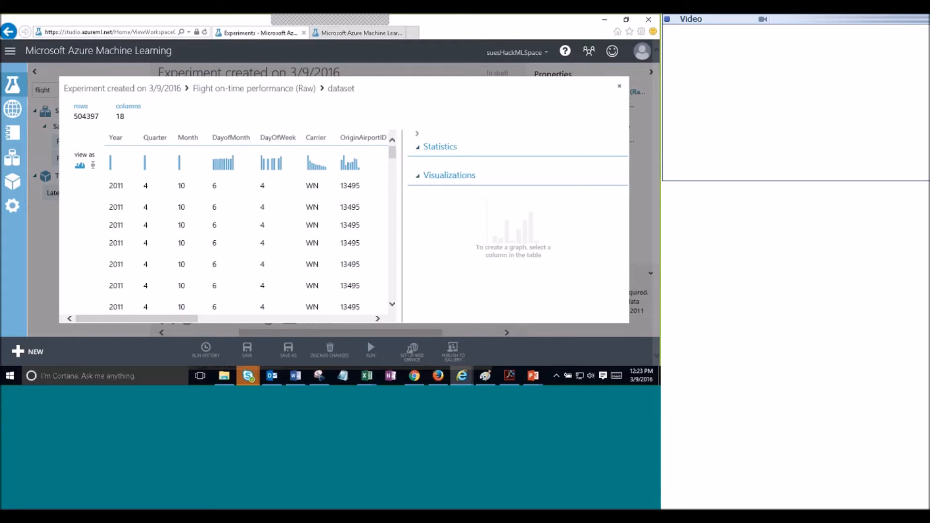
double_click(87, 116)
left_click(130, 125)
Examine the statistics of the Year, Quarter, Month, DayofMonth, DayOfWeek and Carrier columns, including Carrier's unique and missing values
left_click(114, 187)
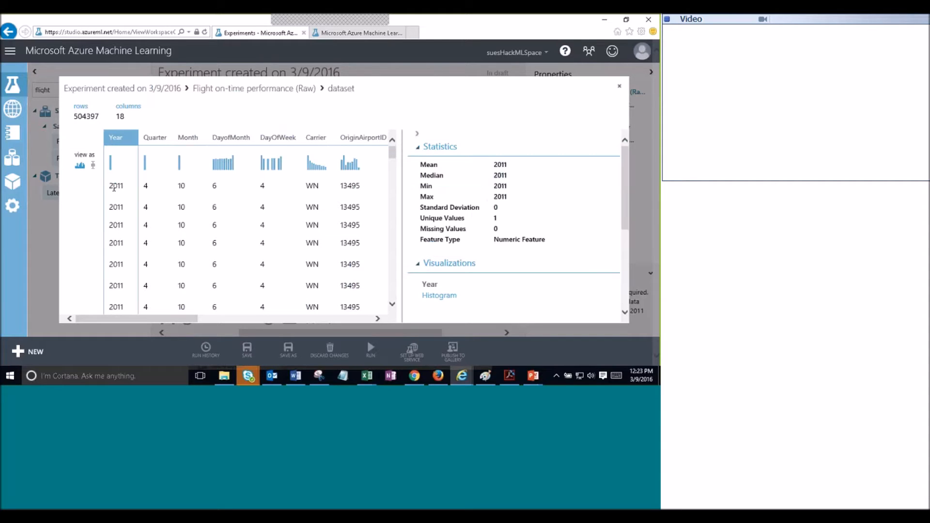
left_click(151, 186)
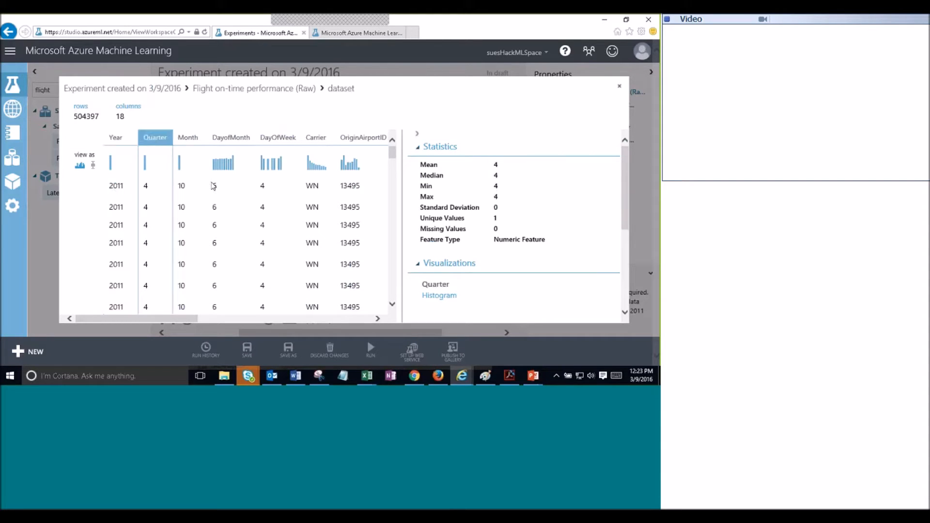
left_click(188, 186)
left_click(224, 186)
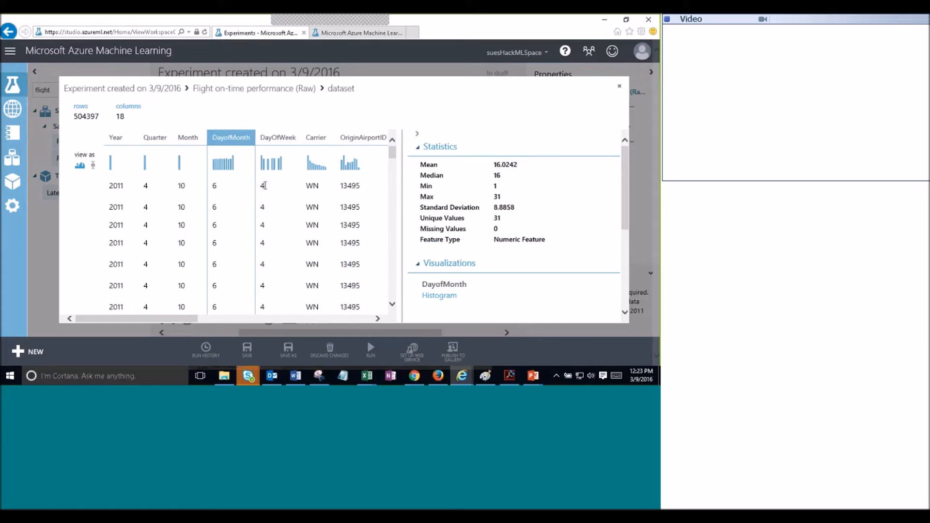
left_click(265, 185)
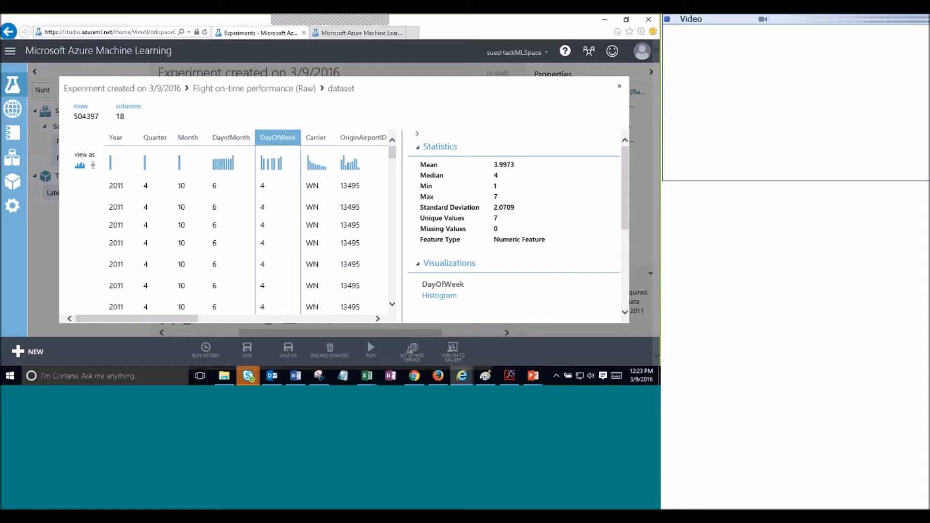
left_click(313, 183)
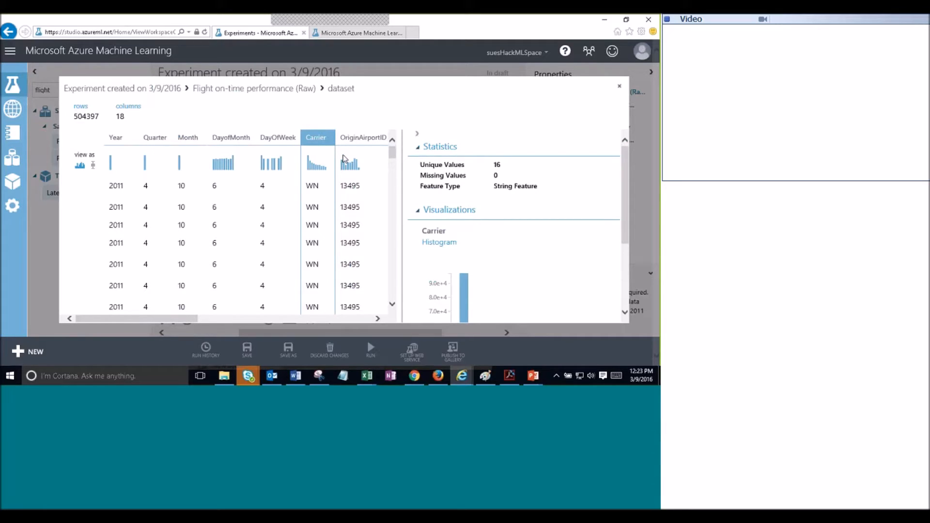
left_click_drag(421, 165, 433, 175)
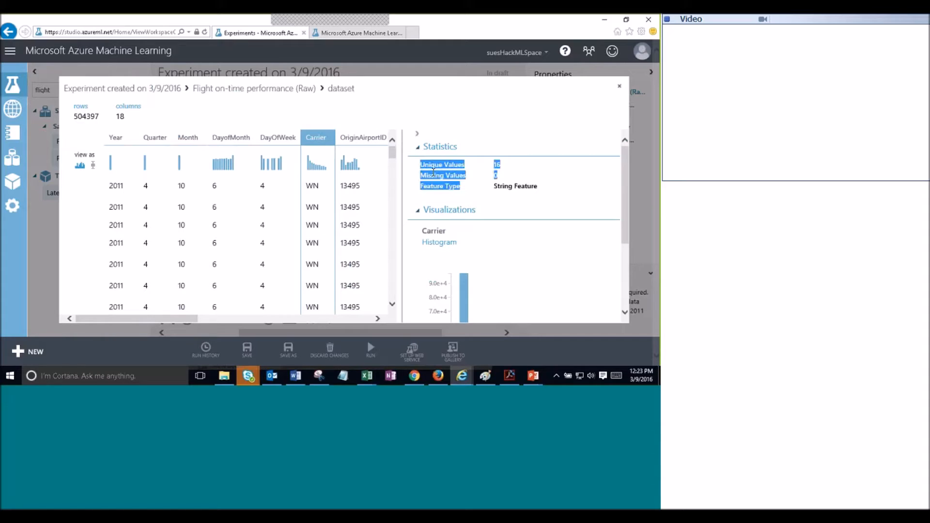
Check the Carrier column's unique values and examine the carrier codes along its histogram axis
left_click(522, 172)
double_click(485, 166)
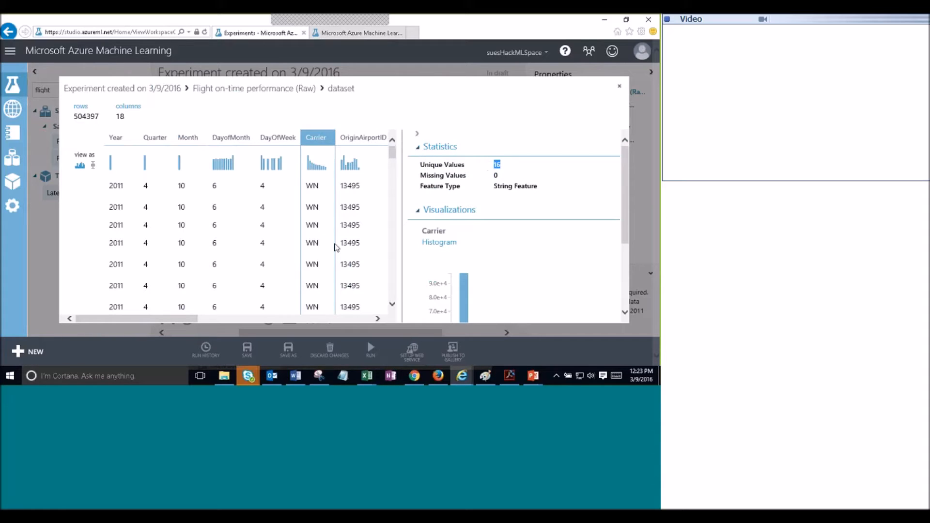
left_click_drag(626, 159, 634, 219)
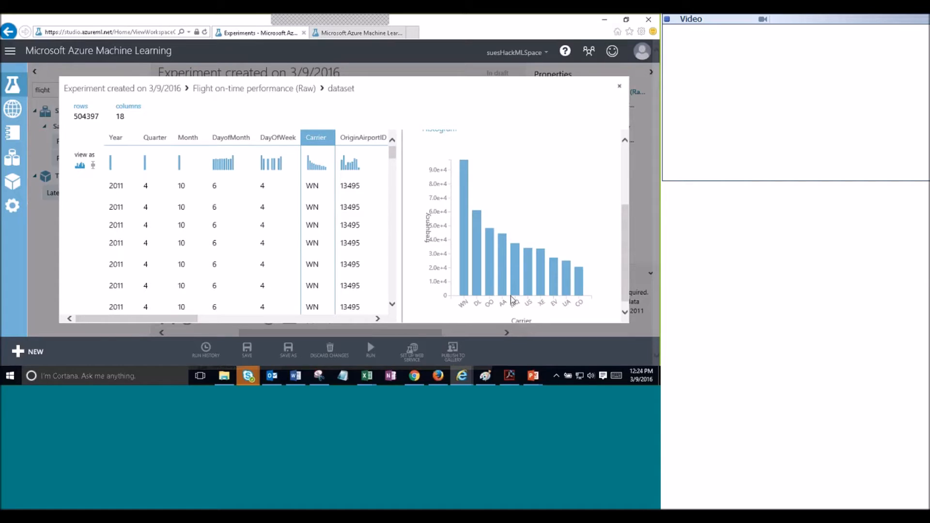
double_click(582, 303)
left_click(500, 304)
Examine the OriginAirportID, DestAirportID, CRSDepTime, DepTimeBlk and DepDelay columns and their histograms
left_click_drag(193, 319, 234, 324)
left_click(236, 185)
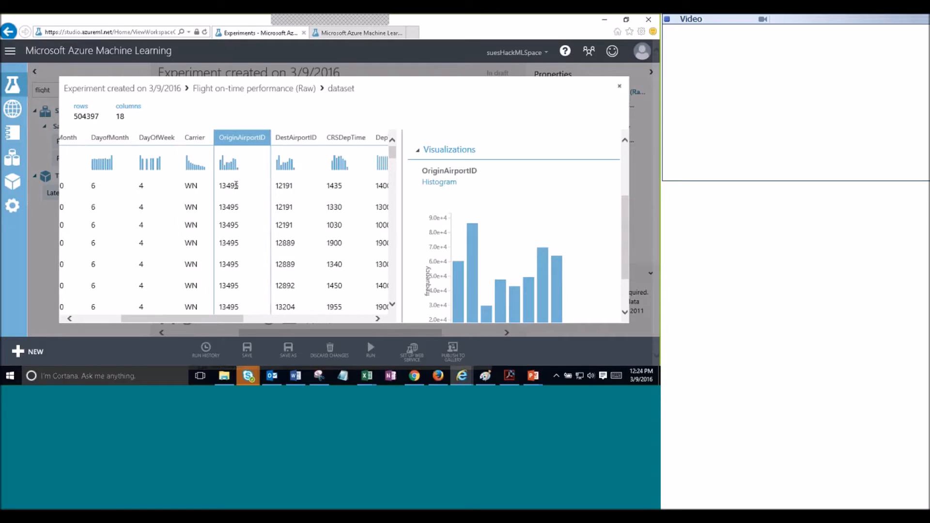
left_click(287, 186)
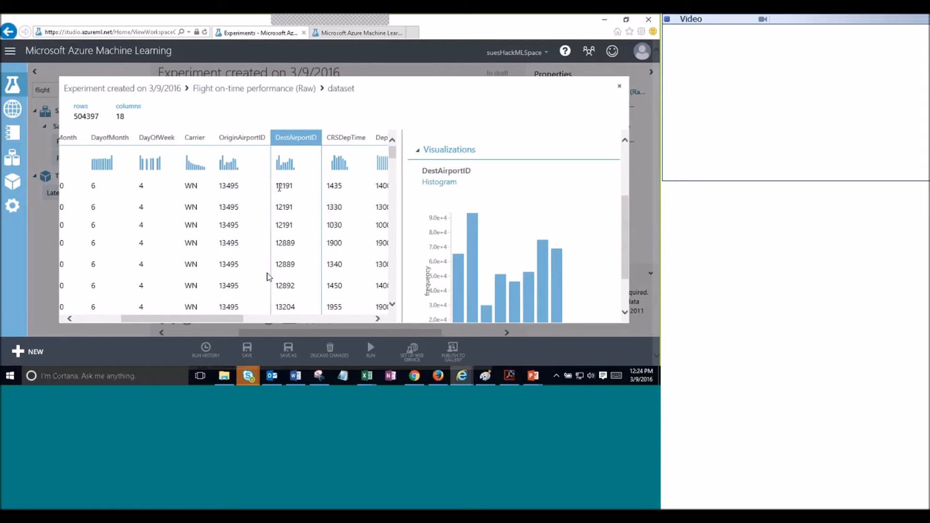
left_click_drag(244, 319, 287, 319)
left_click(221, 185)
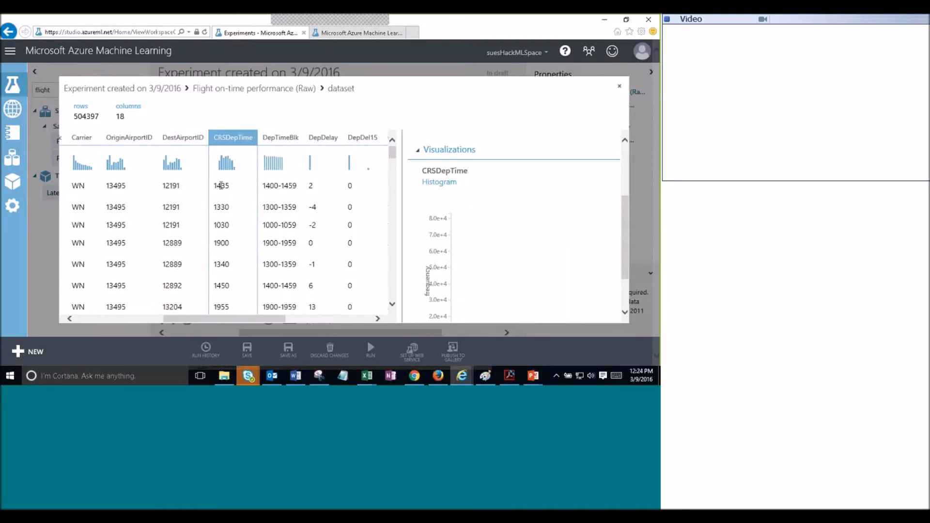
double_click(278, 188)
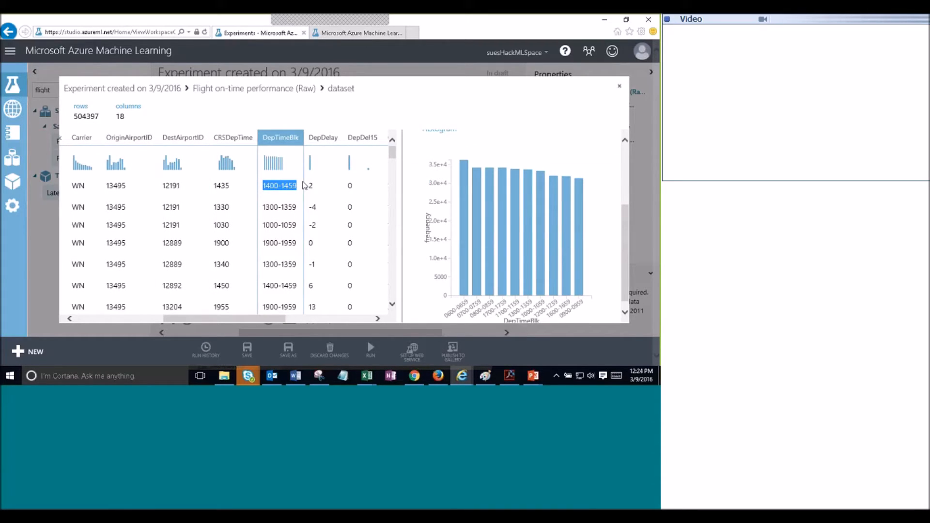
left_click_drag(304, 186, 317, 187)
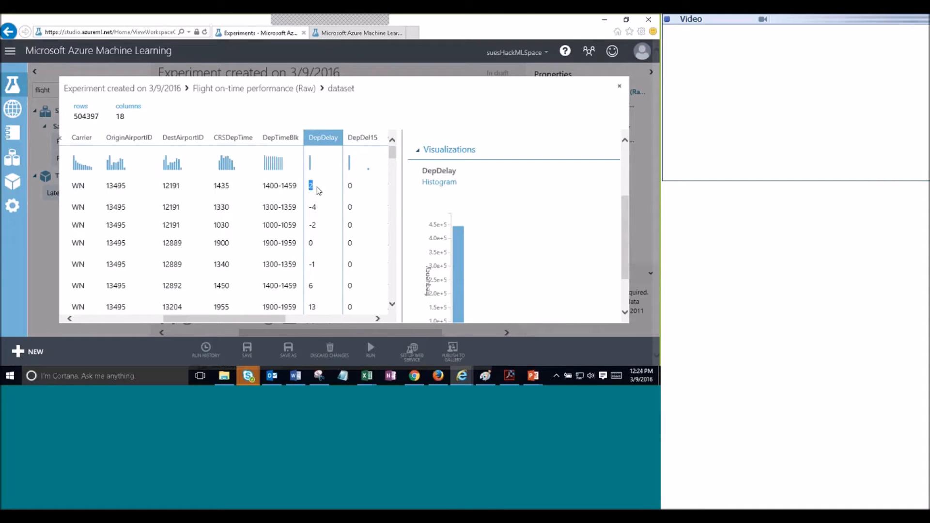
Examine the arrival columns CRSArrTime, ArrTimeBlk, ArrDelay and ArrDel15 and their histograms
left_click_drag(264, 322, 311, 325)
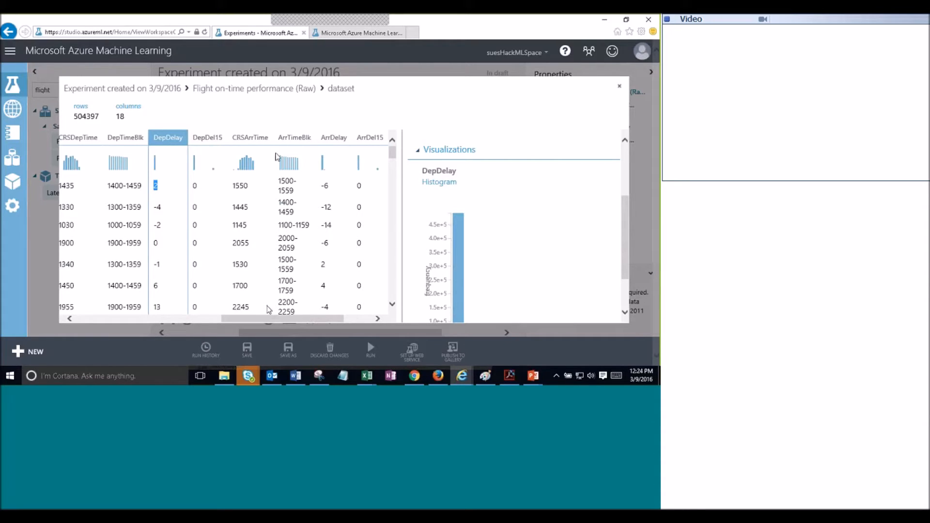
left_click_drag(236, 138, 270, 138)
left_click(284, 137)
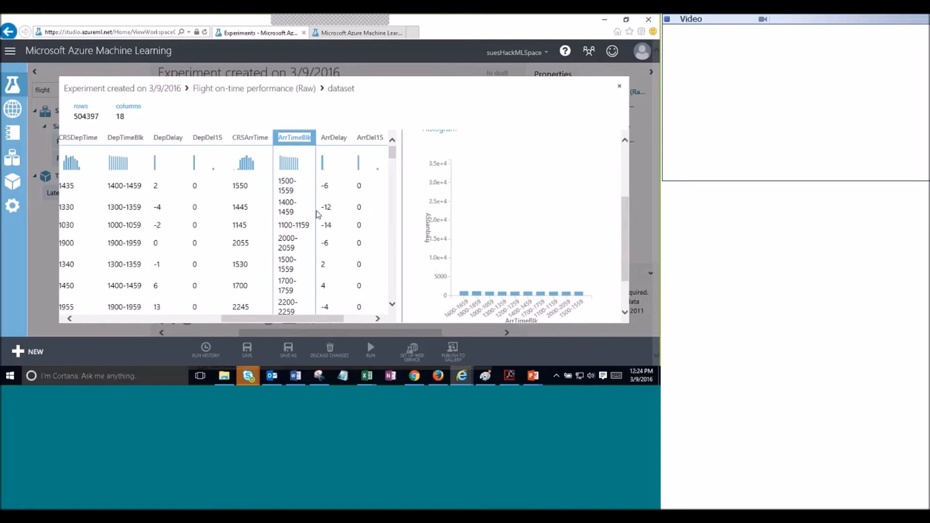
left_click_drag(319, 318, 347, 316)
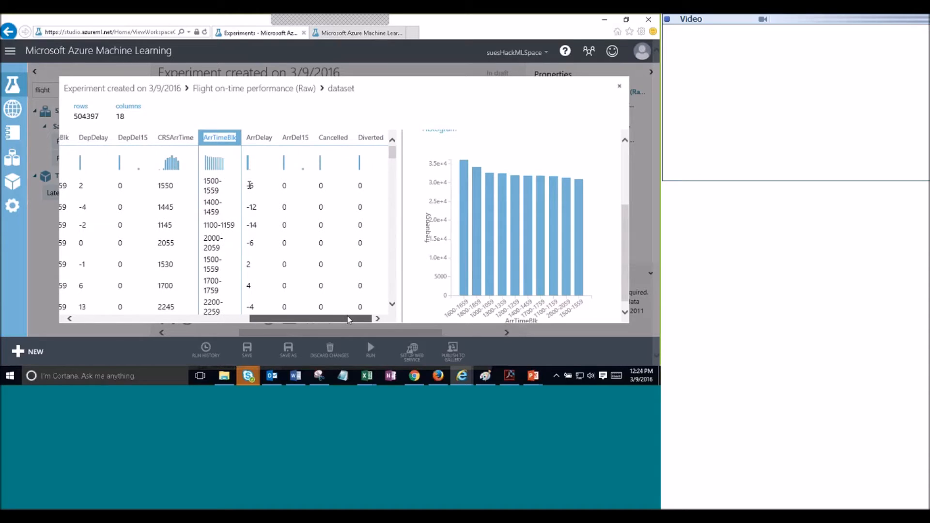
double_click(250, 185)
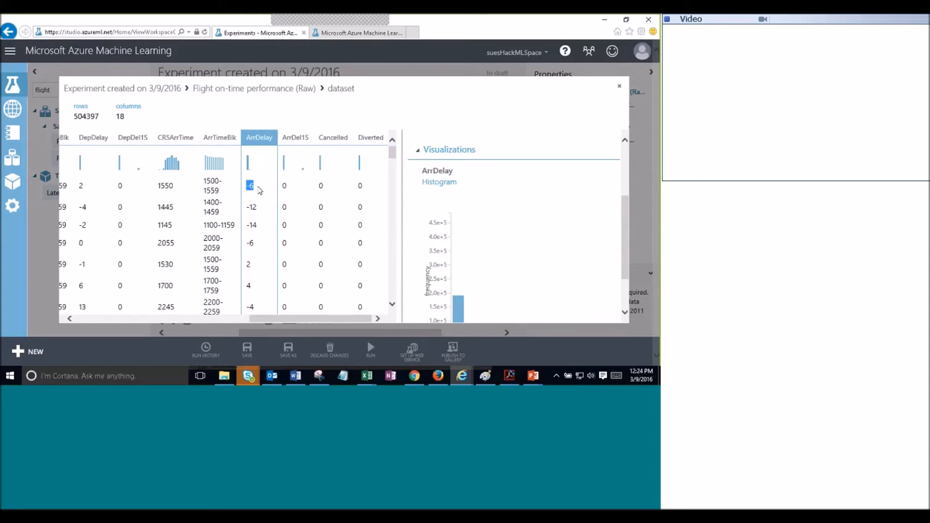
left_click(294, 184)
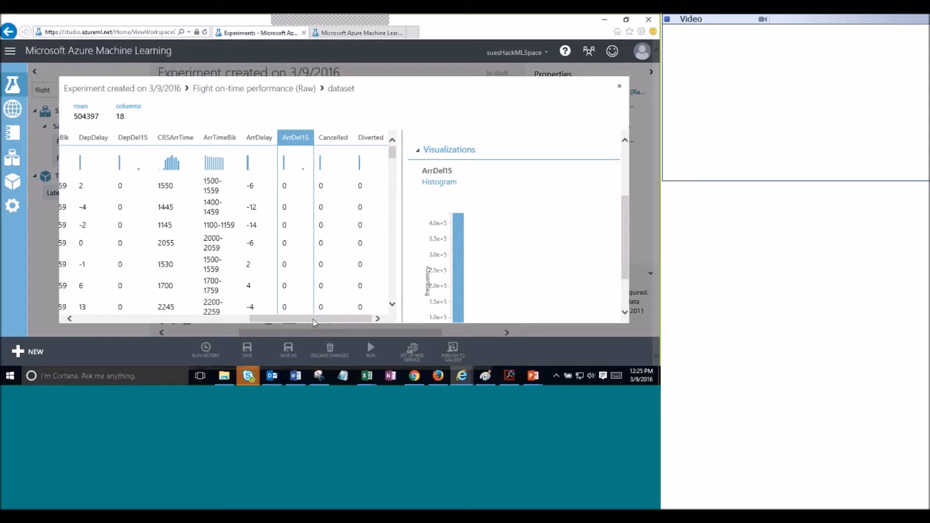
Review the Year column and check the number of unique values in the Quarter column
left_click_drag(313, 319, 148, 317)
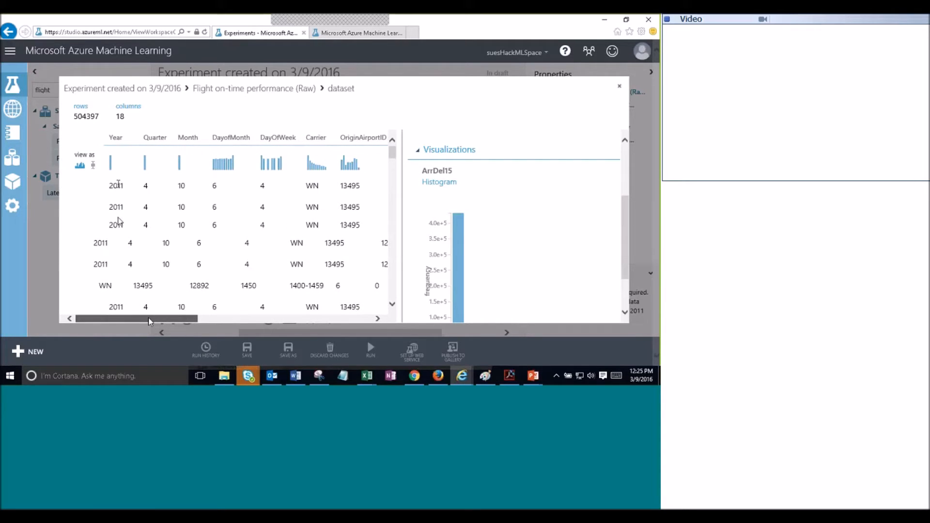
left_click(115, 185)
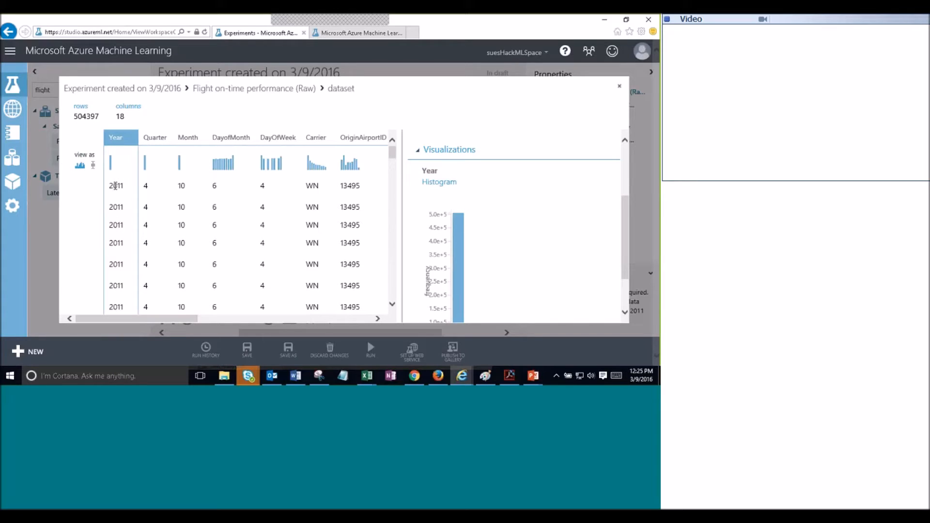
left_click(145, 187)
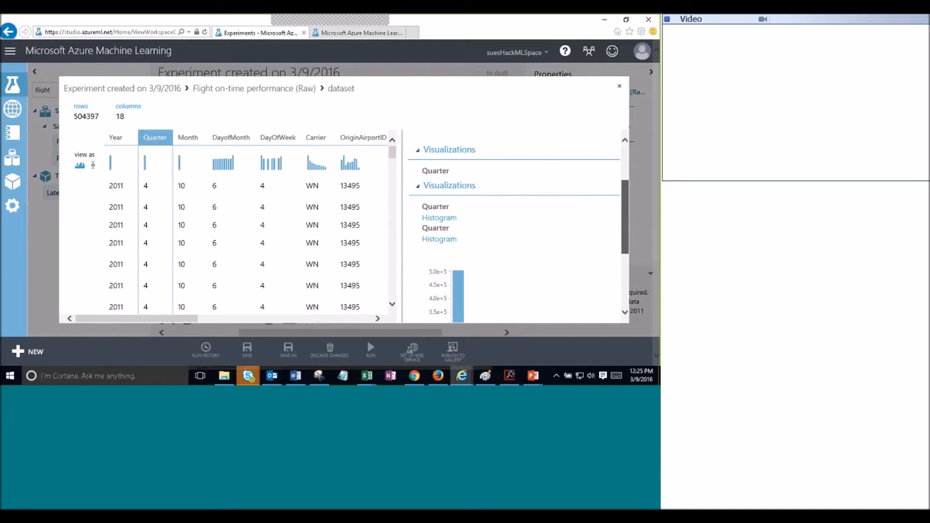
left_click_drag(498, 218, 420, 217)
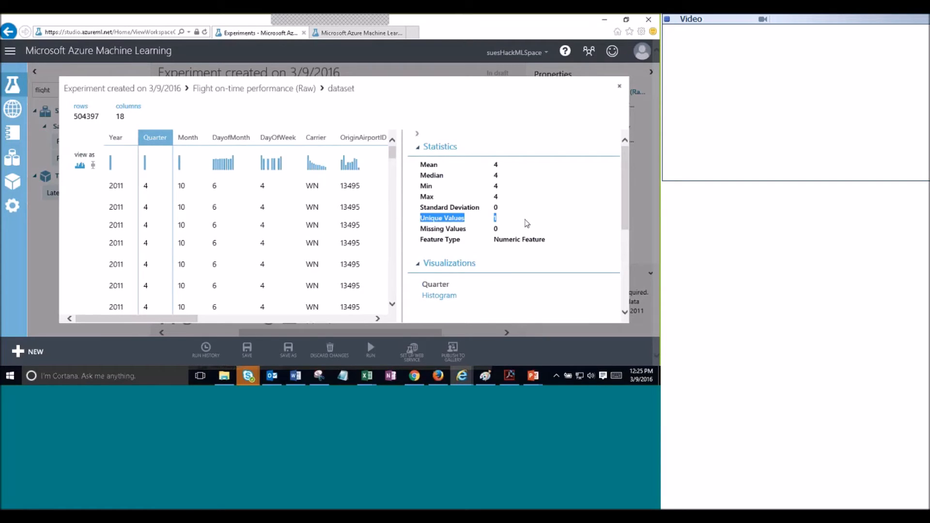
left_click(524, 216)
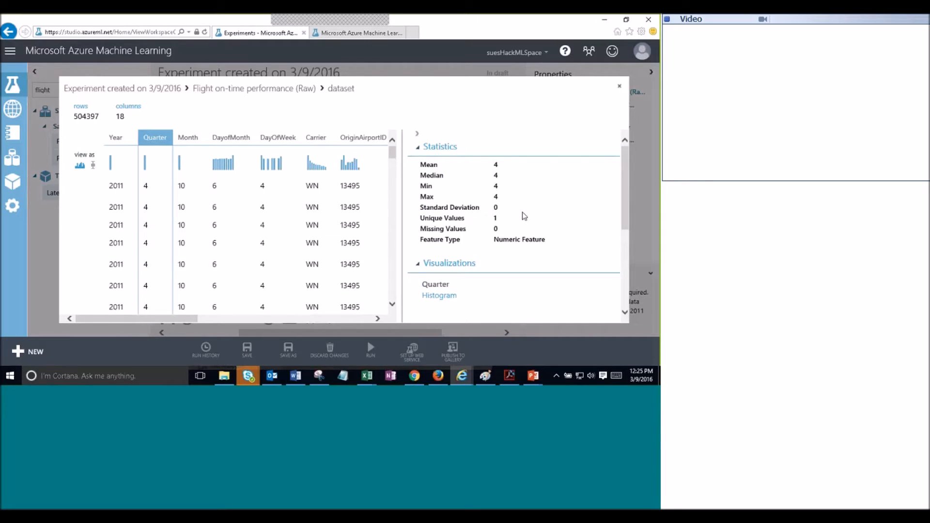
Compare the statistics of the DayofMonth, Carrier and DayOfWeek columns
left_click(213, 185)
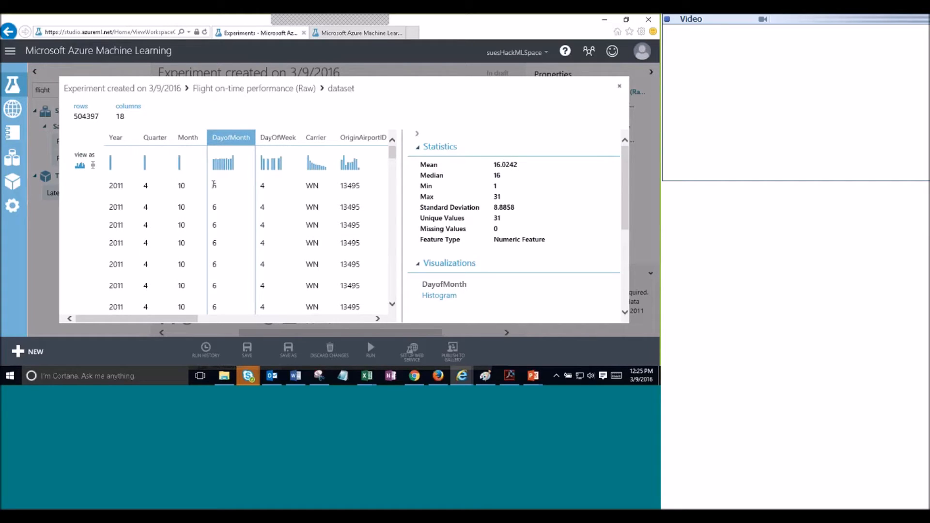
left_click_drag(307, 185, 320, 185)
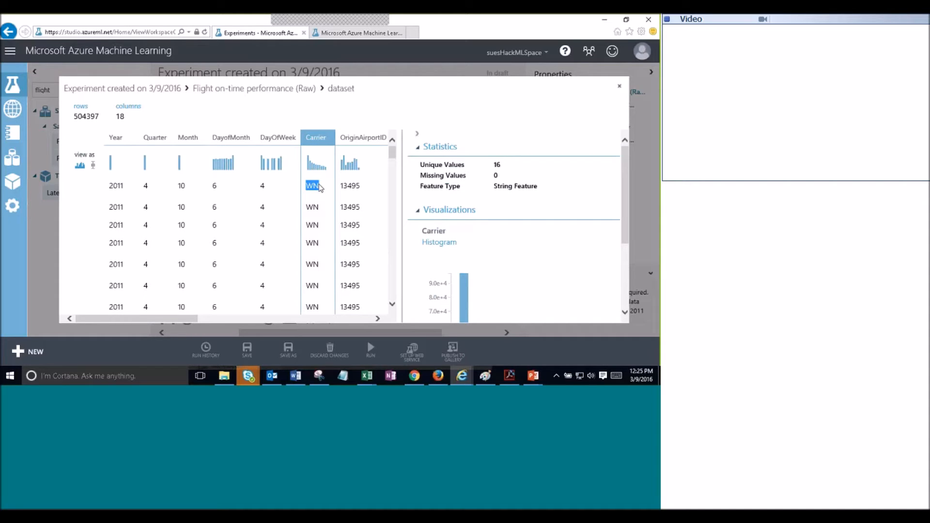
left_click(313, 188)
left_click(262, 184)
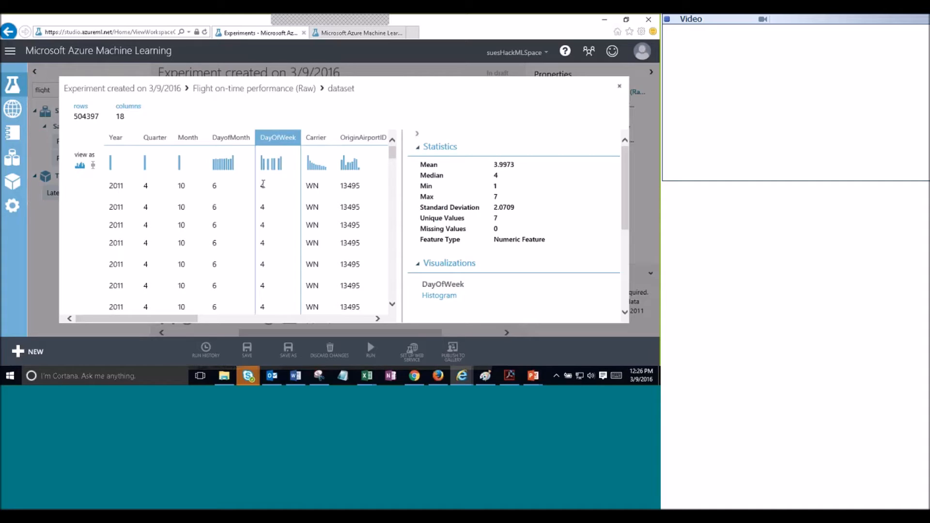
double_click(262, 185)
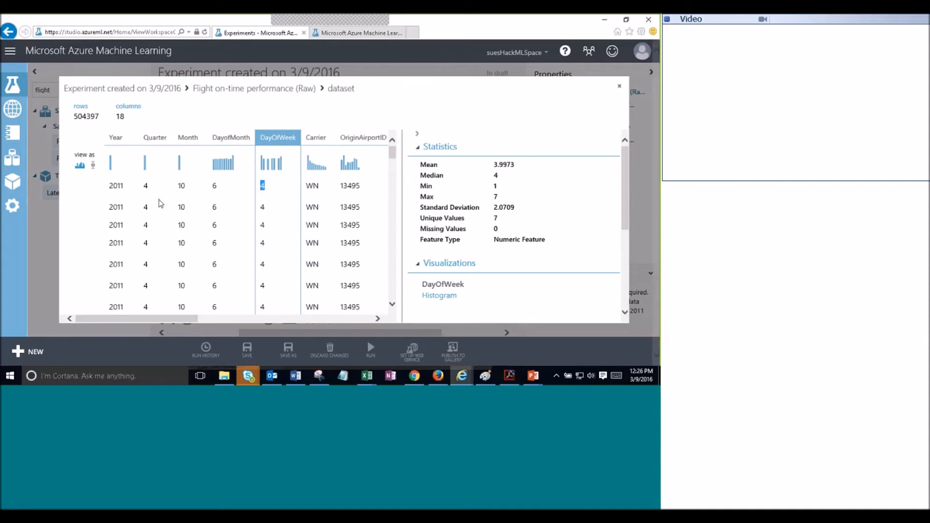
Check the Quarter and Month columns' statistics and histograms for variation, and close the dataset visualization
left_click(146, 185)
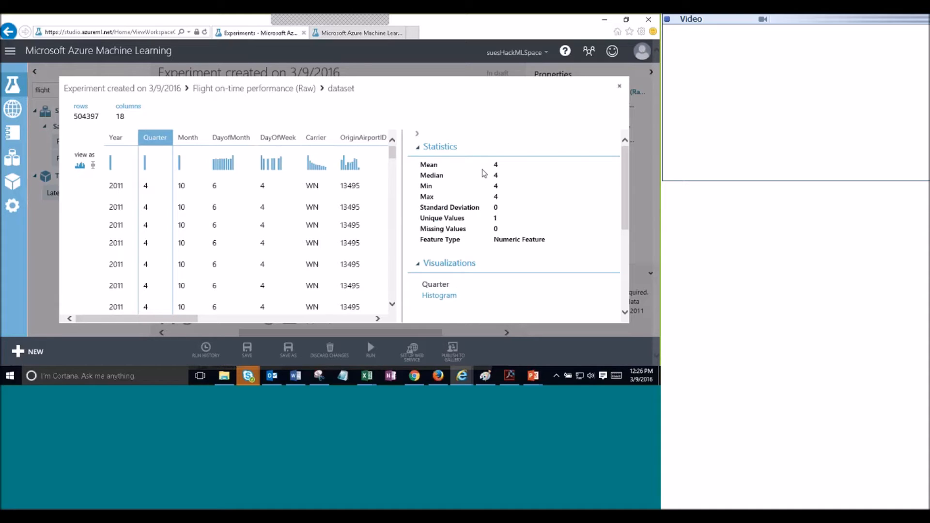
left_click_drag(498, 218, 474, 223)
left_click_drag(624, 175, 627, 267)
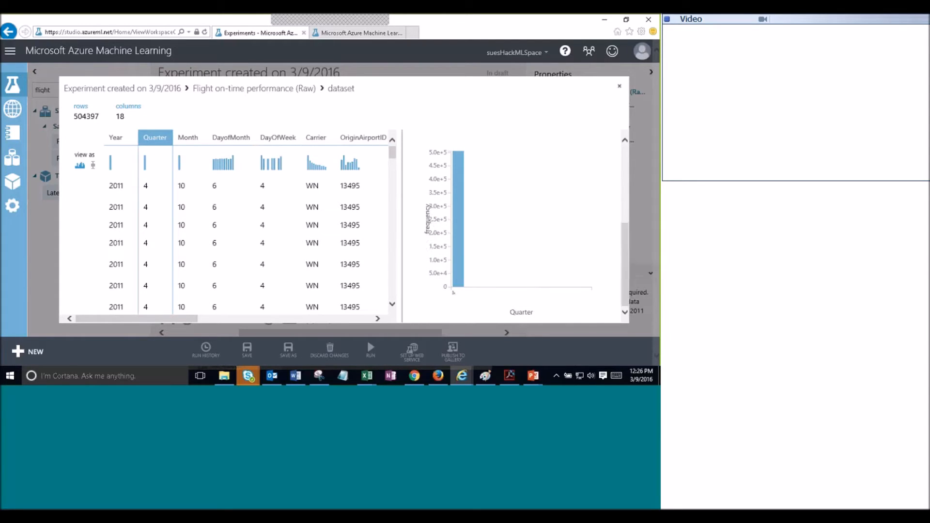
left_click(184, 186)
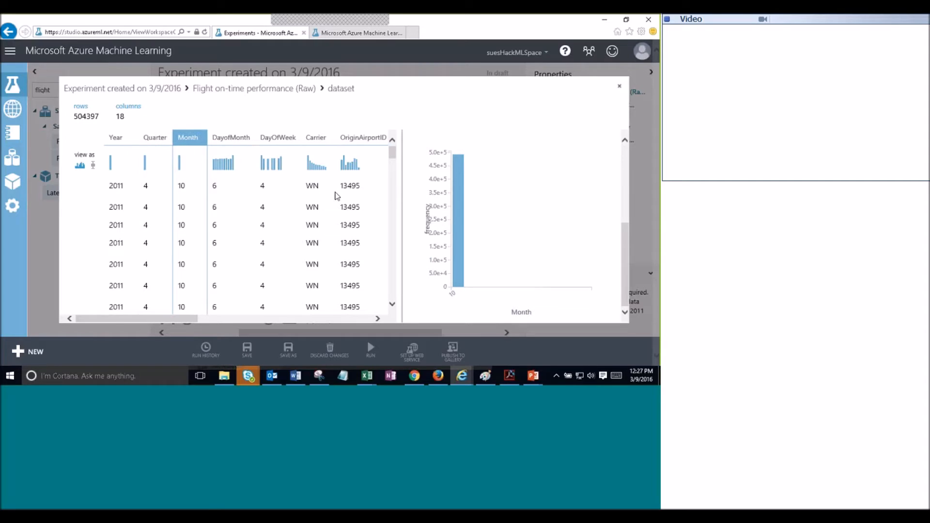
left_click_drag(625, 248, 622, 162)
left_click_drag(502, 165, 483, 166)
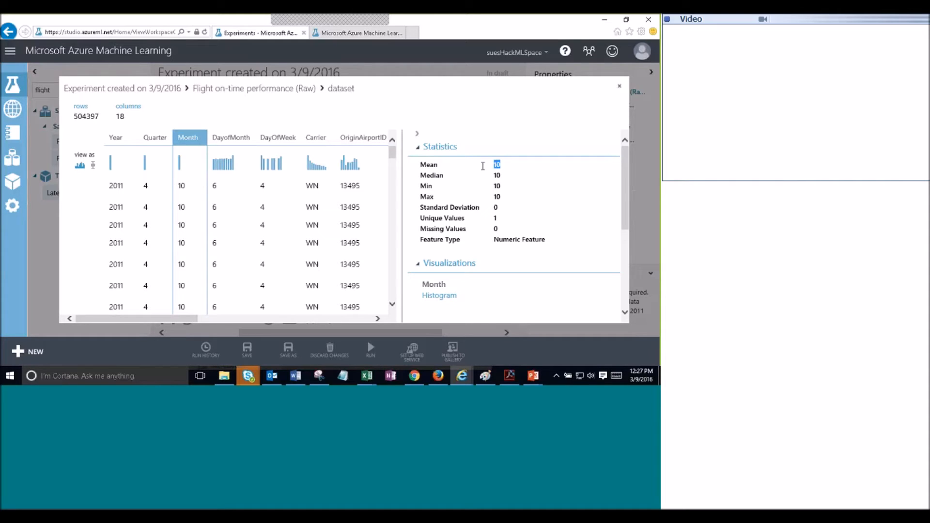
left_click(617, 88)
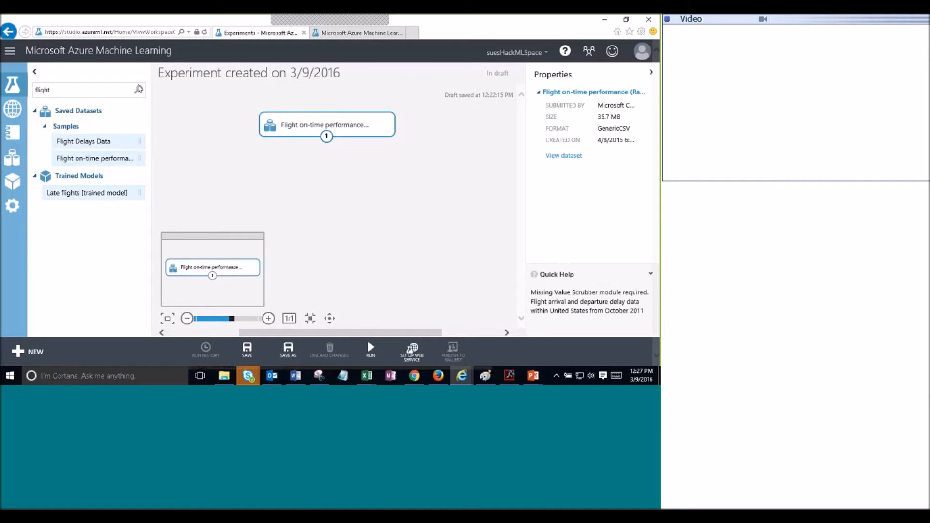
Search the experiment items for "project", place Project Columns below the flight dataset, and connect the dataset's output to its input
left_click_drag(104, 90, 1, 101)
type("project")
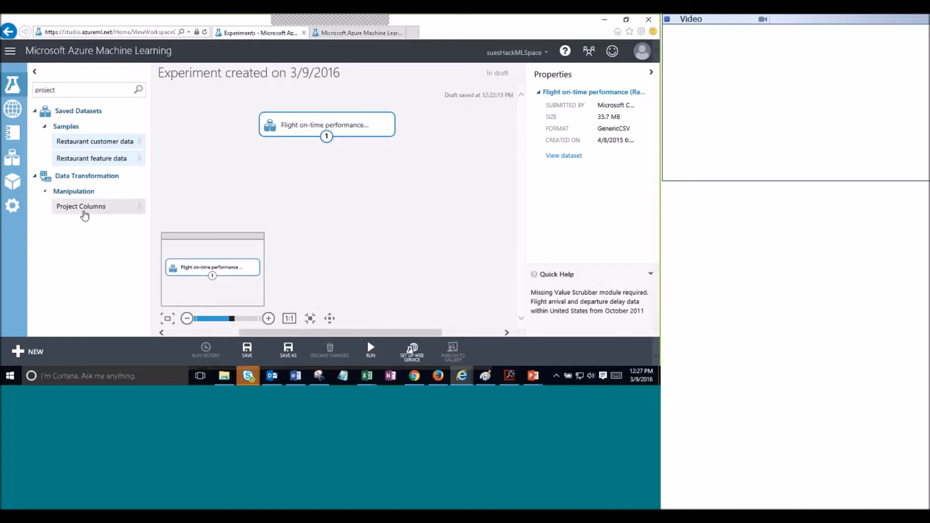
left_click_drag(80, 207, 333, 181)
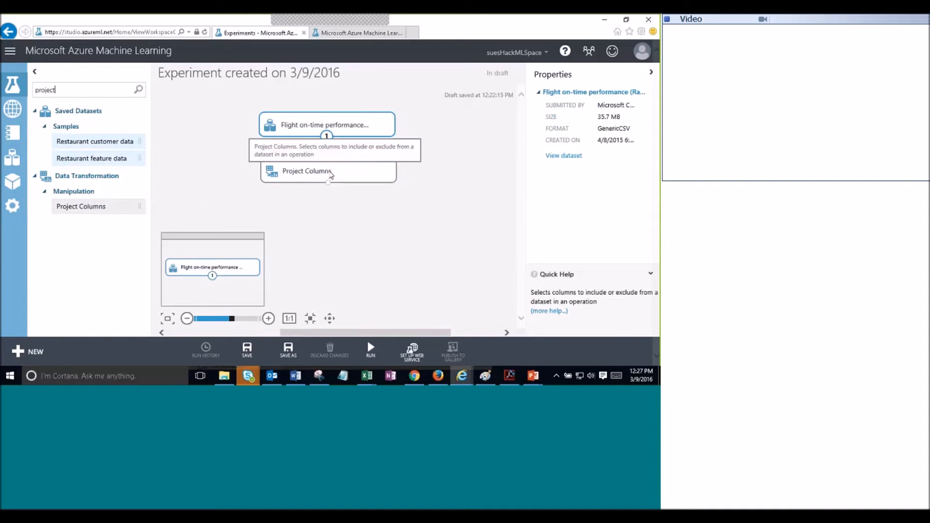
left_click(333, 181)
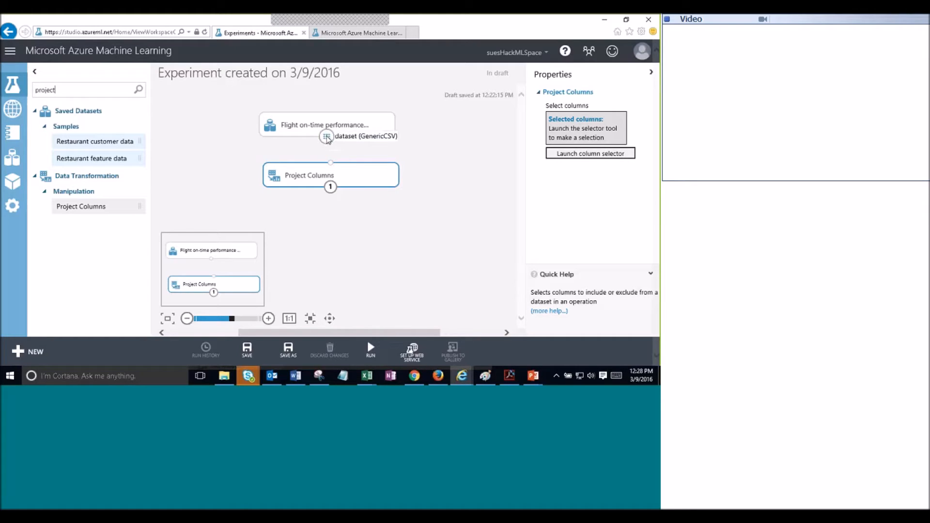
left_click_drag(356, 174, 355, 170)
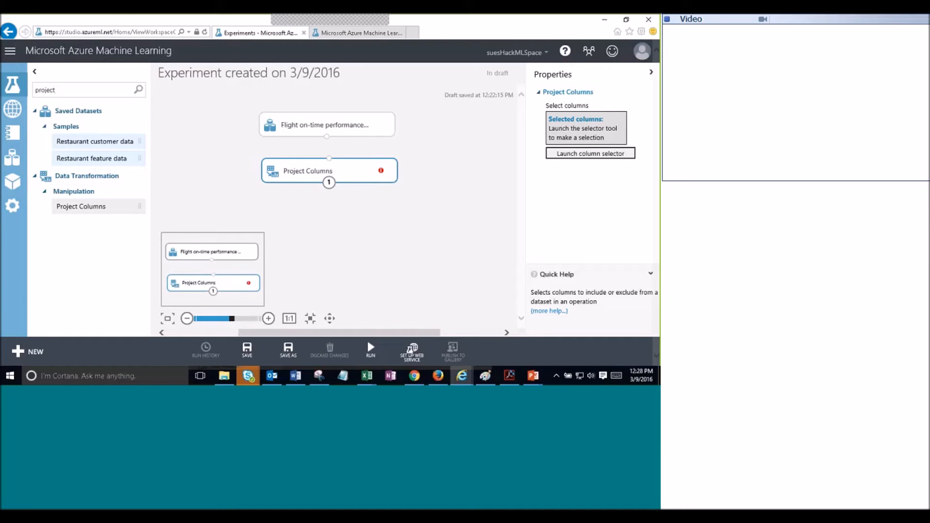
left_click_drag(327, 137, 334, 167)
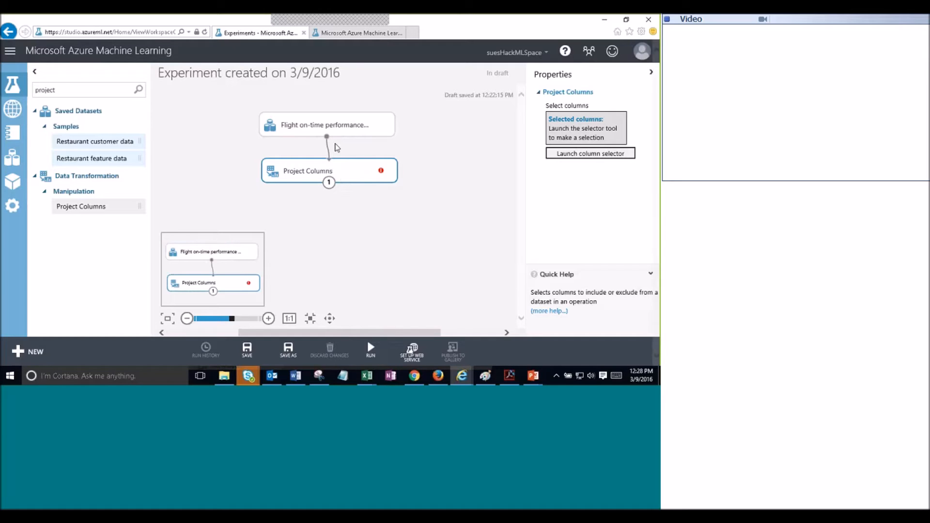
Open the column selector for Project Columns and include DayofMonth, DayOfWeek, OriginAirportID and DestAirportID
left_click(565, 154)
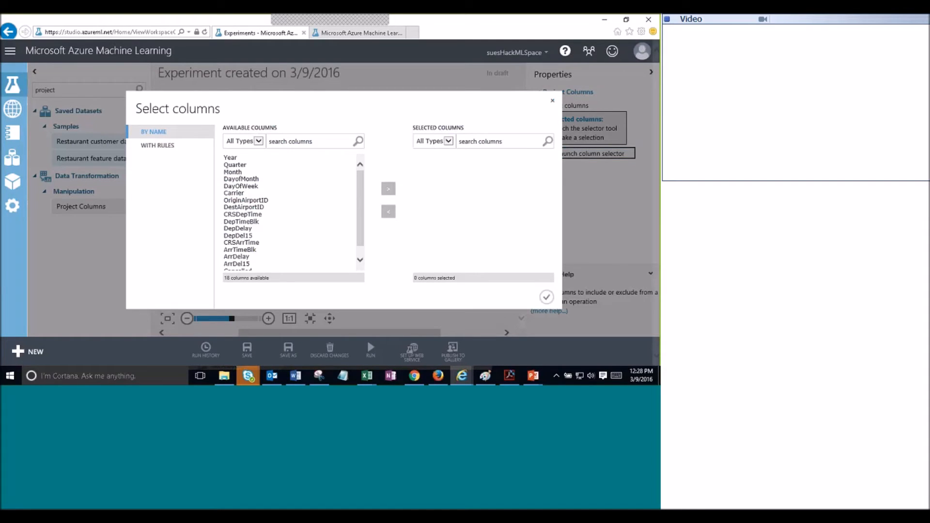
left_click(247, 180)
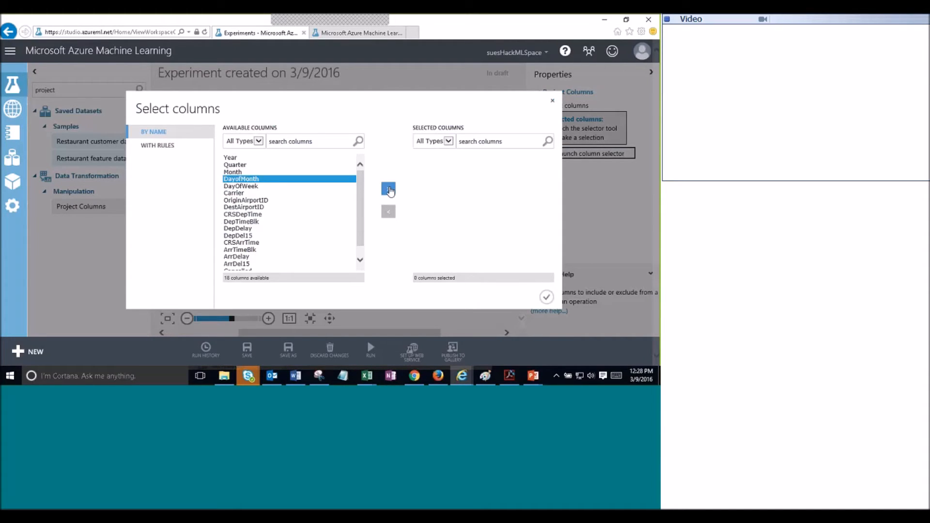
left_click(389, 190)
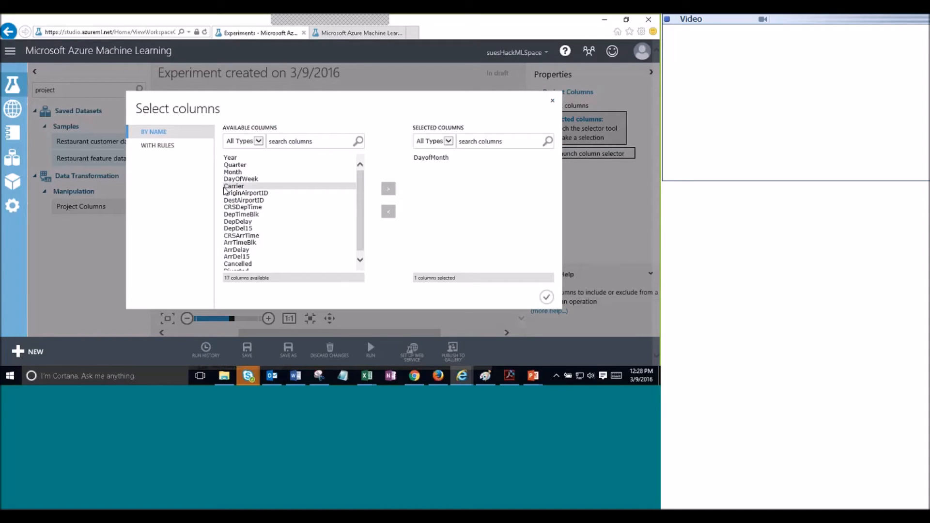
left_click(242, 179)
left_click(386, 193)
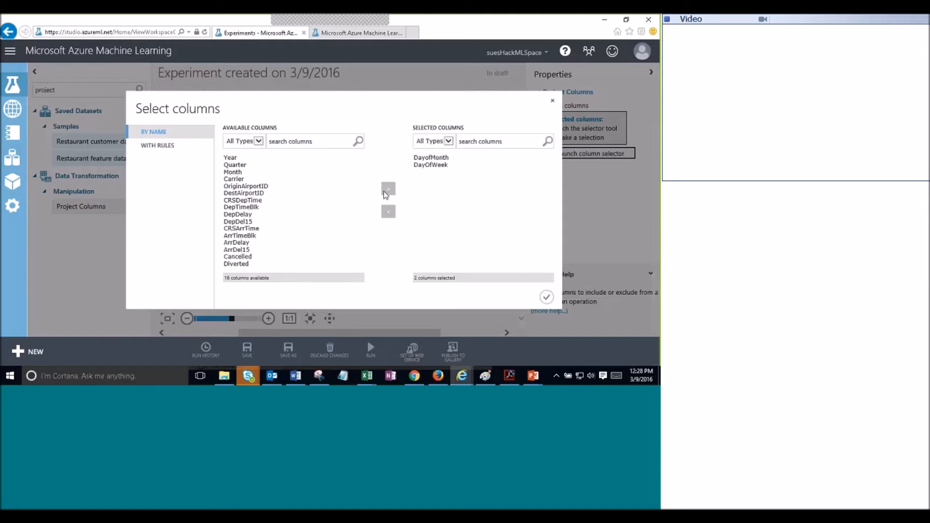
left_click(279, 189)
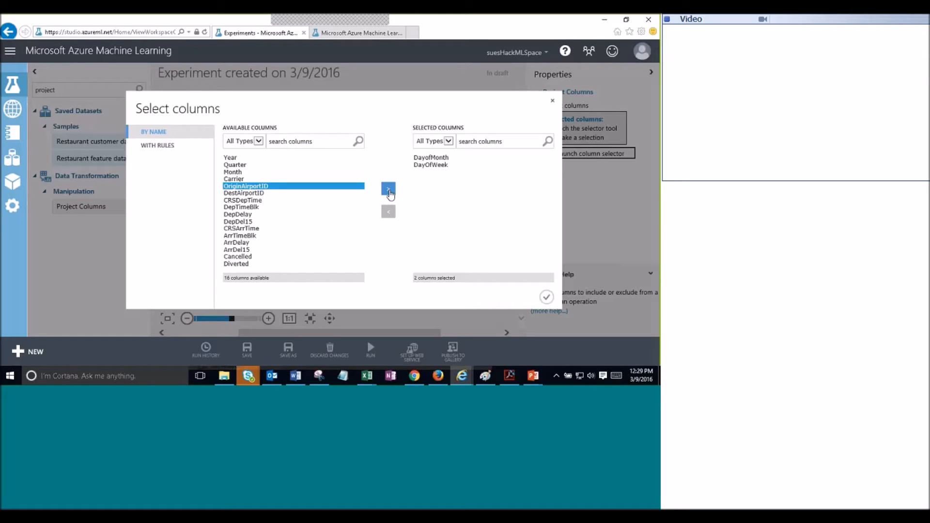
left_click(389, 192)
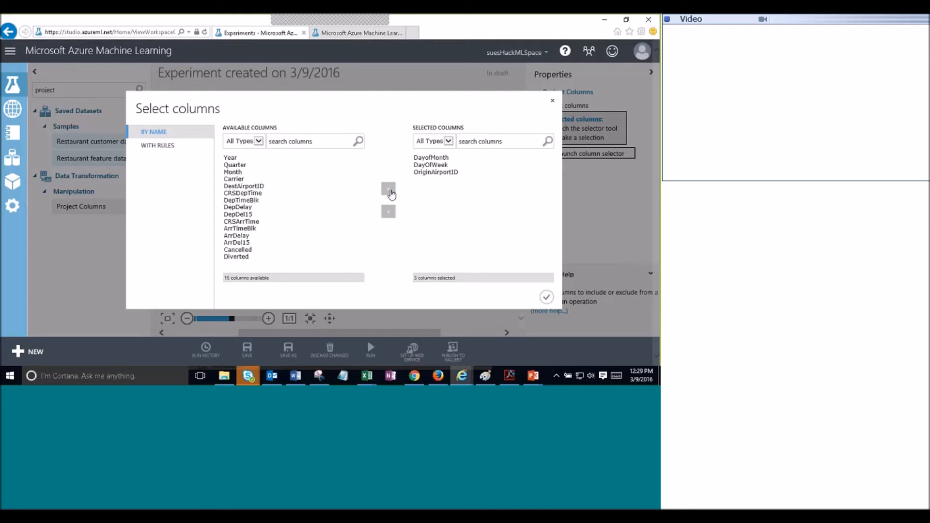
left_click(289, 186)
left_click(391, 191)
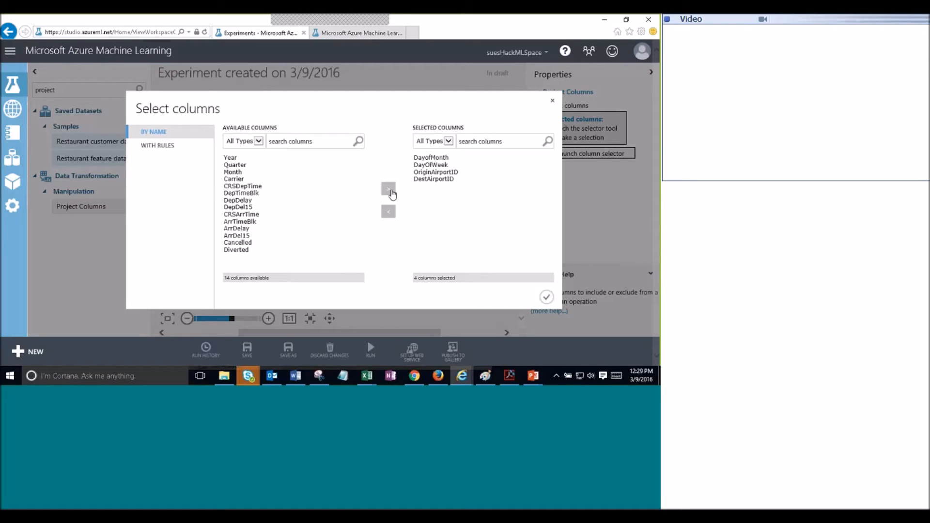
Add CRSDepTime, CRSArrTime and ArrDel15 to the selected columns and accept the column selection
left_click(283, 187)
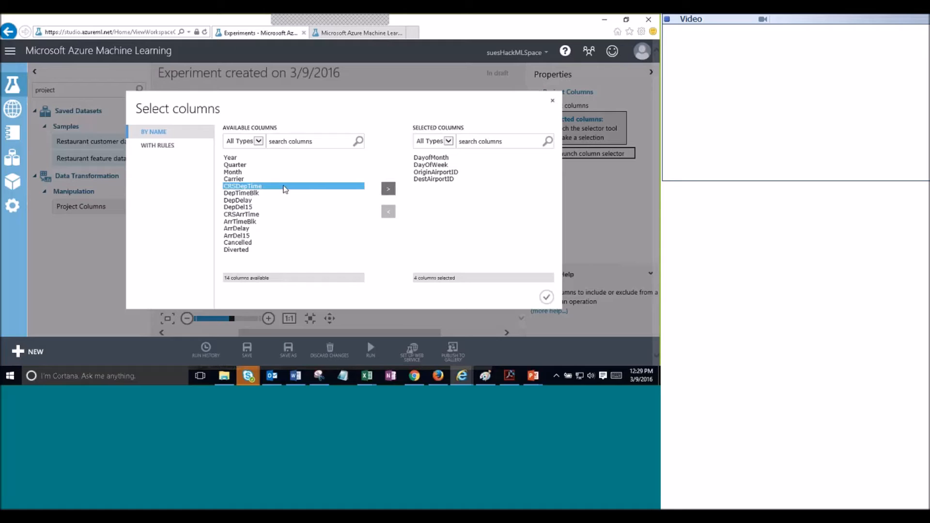
left_click(387, 190)
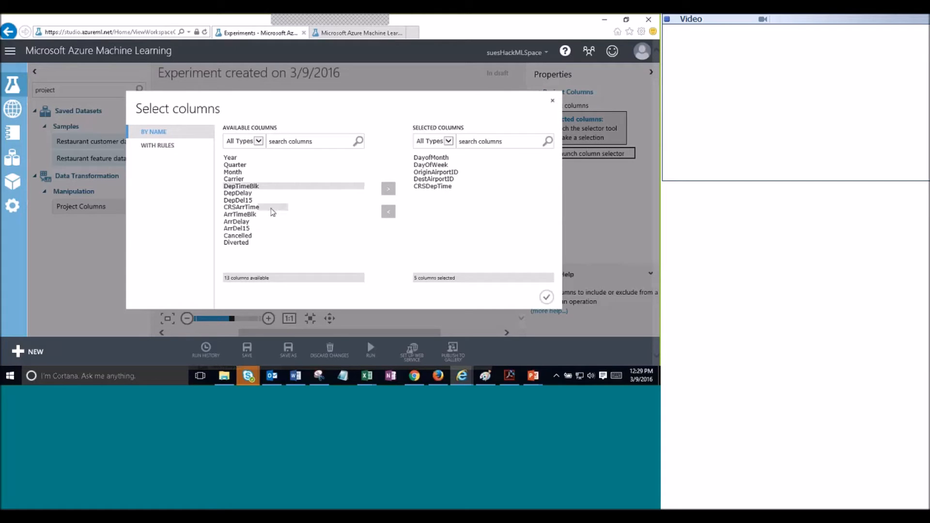
left_click(281, 208)
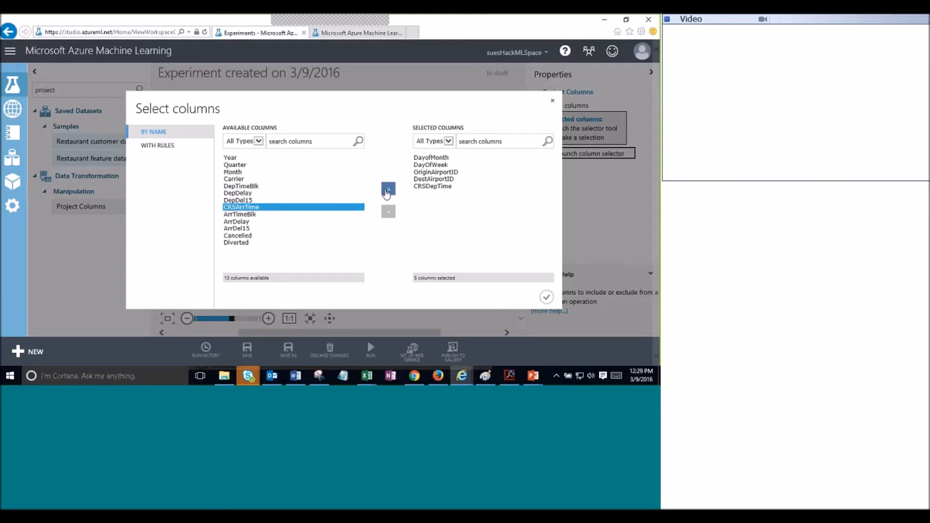
left_click(387, 190)
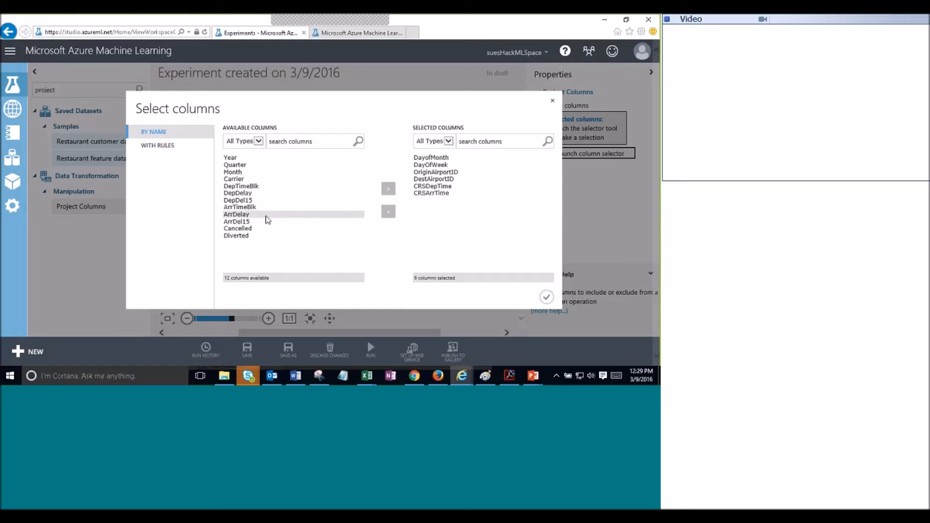
left_click(260, 222)
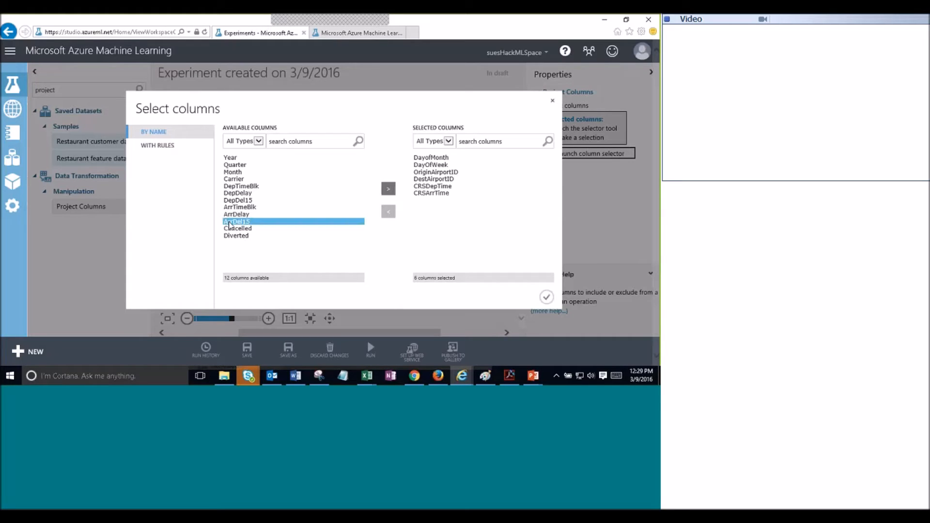
left_click(388, 188)
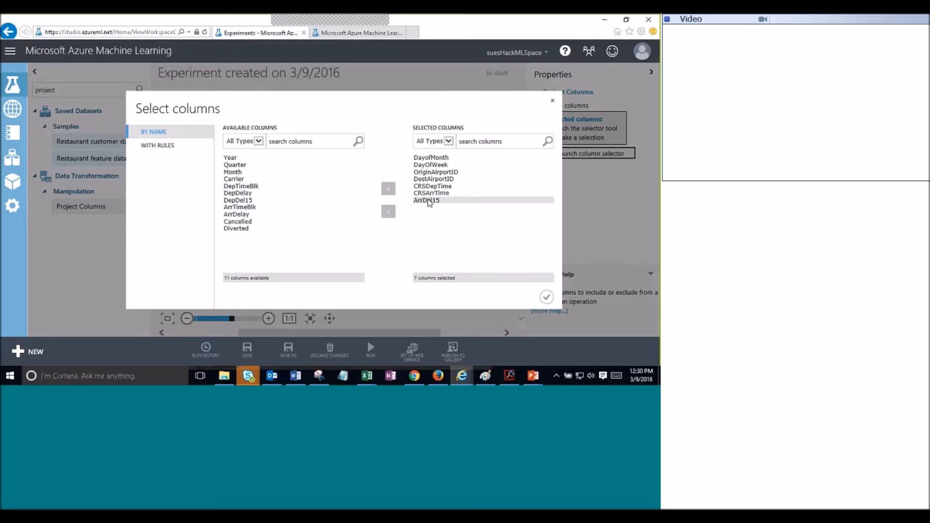
left_click(546, 297)
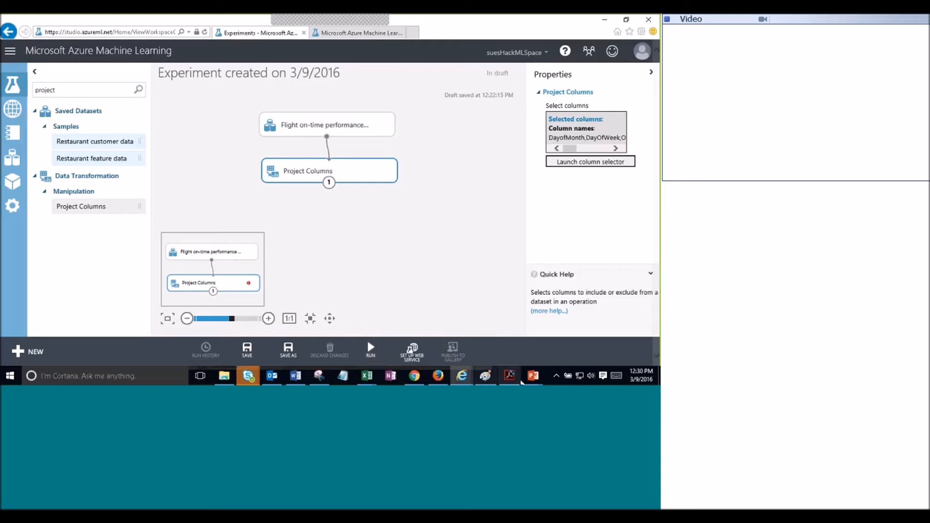
mouse_move(531, 380)
left_click(581, 328)
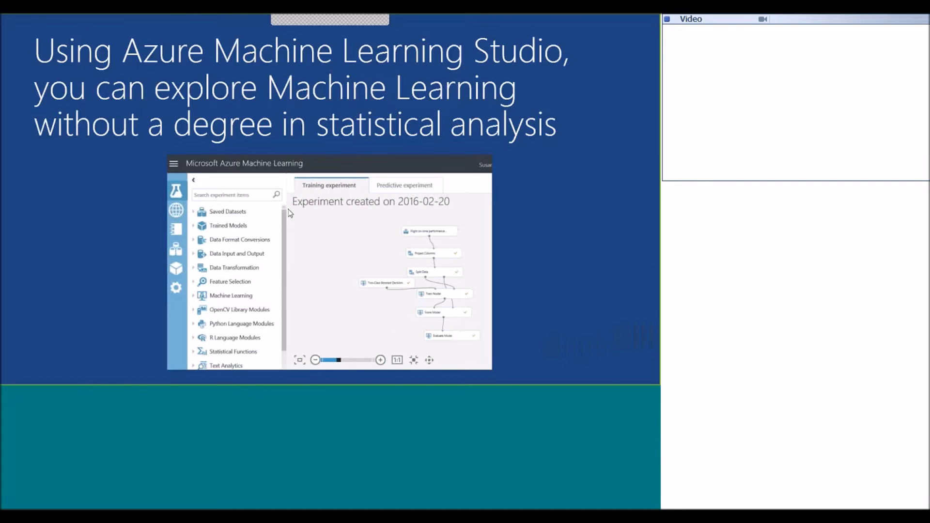
left_click(105, 279)
left_click(105, 280)
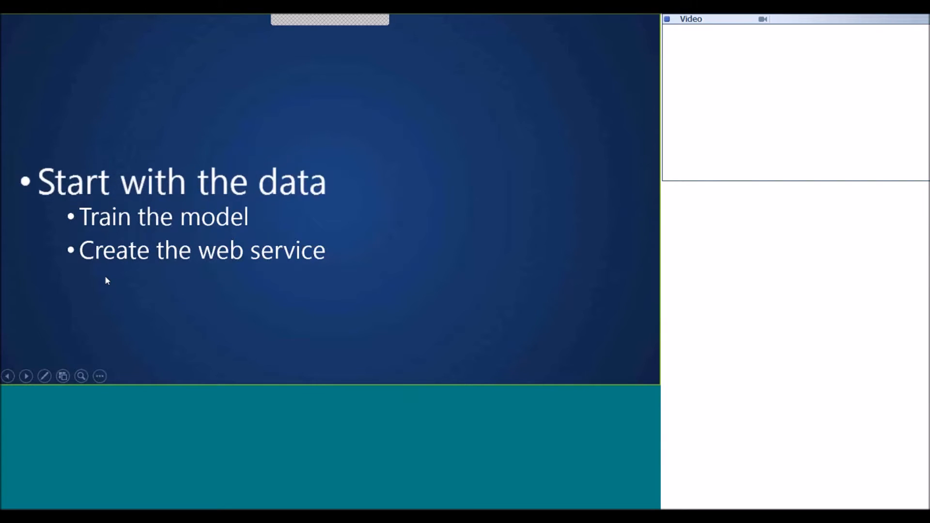
left_click(107, 280)
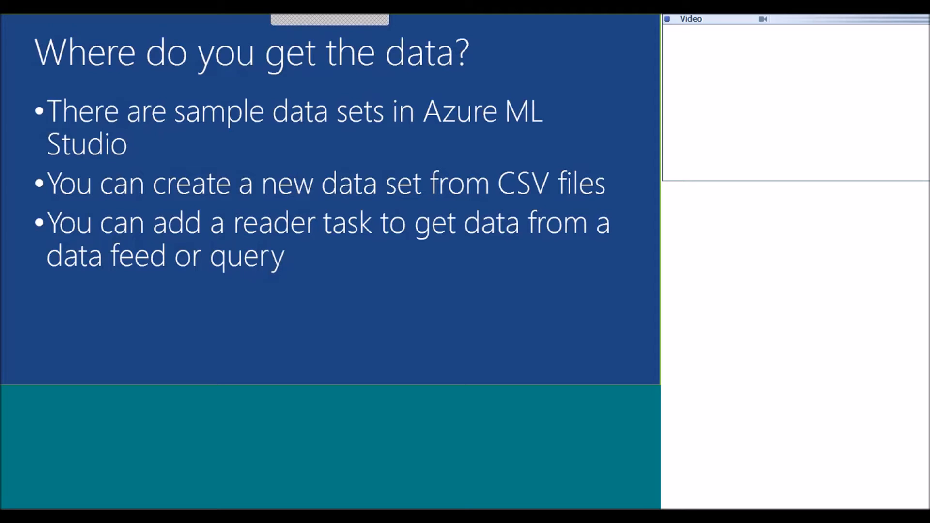
key("Right")
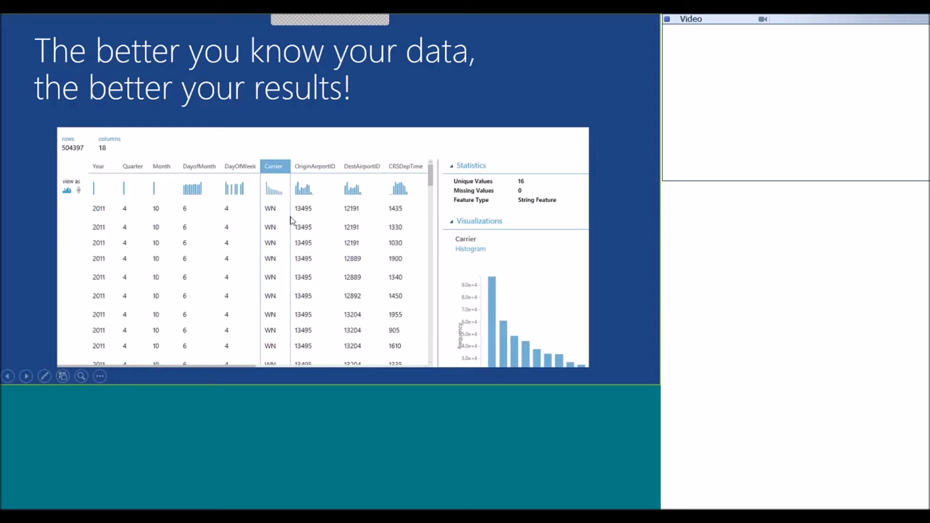
left_click(300, 247)
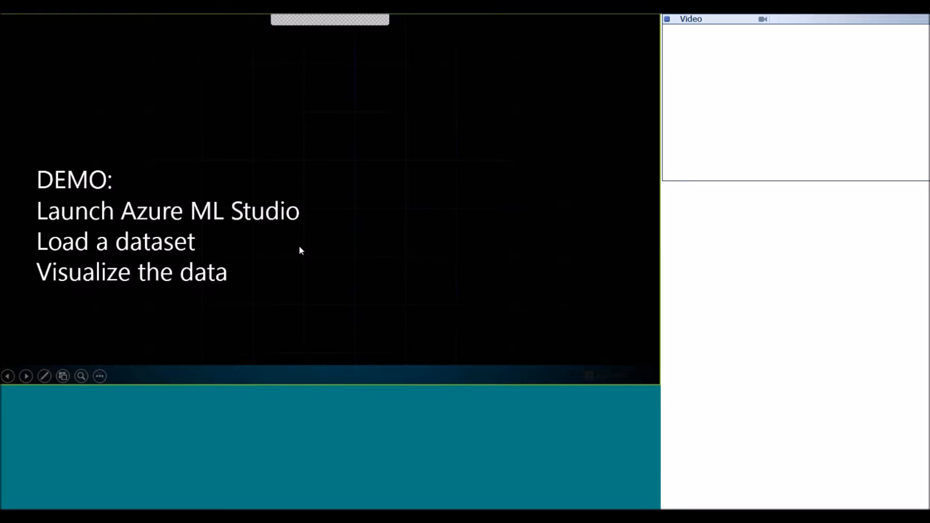
left_click(266, 295)
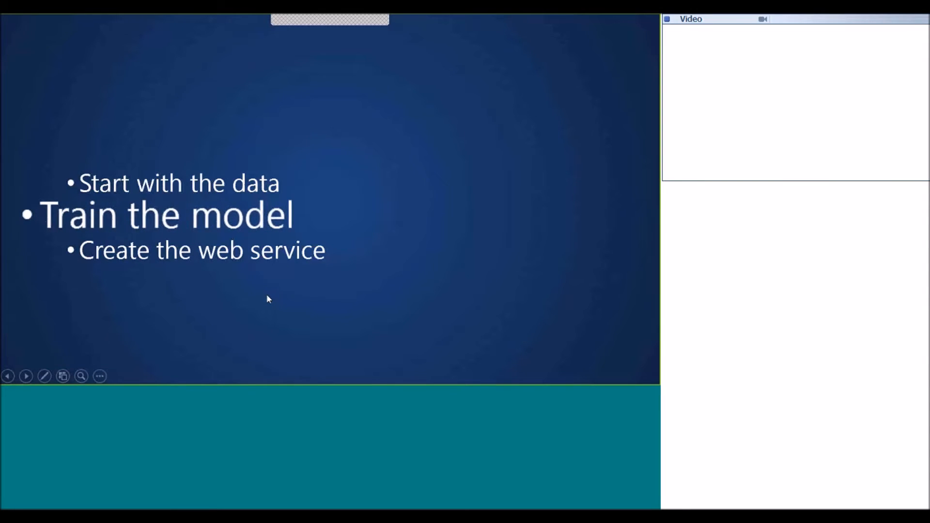
left_click(267, 299)
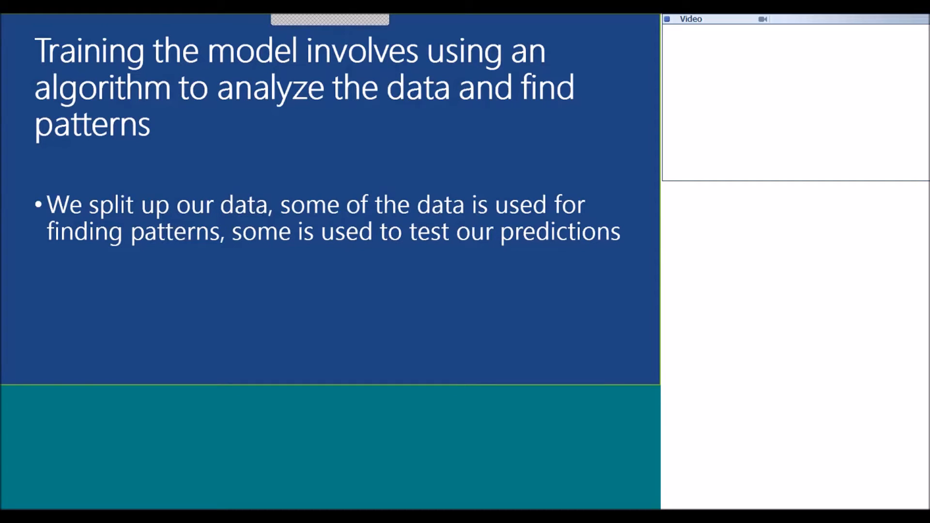
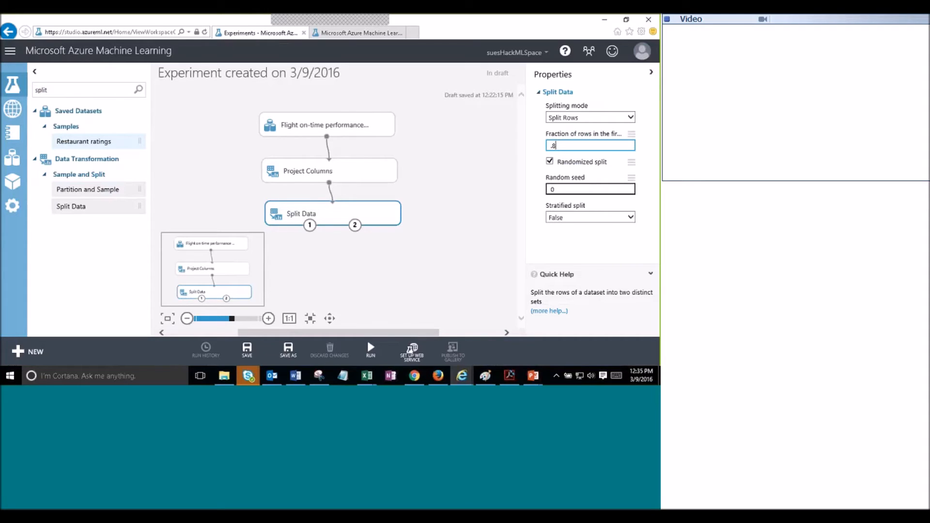
Search the experiment items for "train model", place Train Model below Split Data, and connect Split Data's first output to its second input
scroll(404, 259, "down", 1)
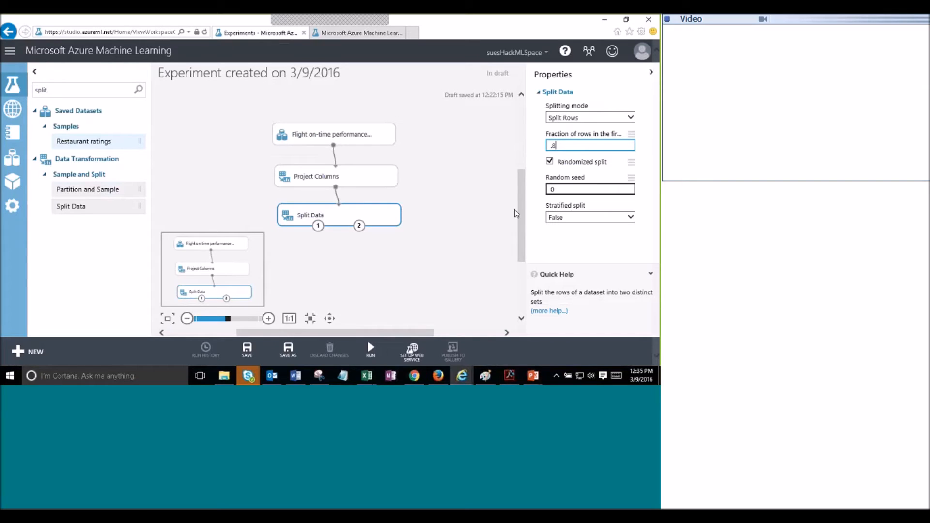
scroll(353, 201, "down", 3)
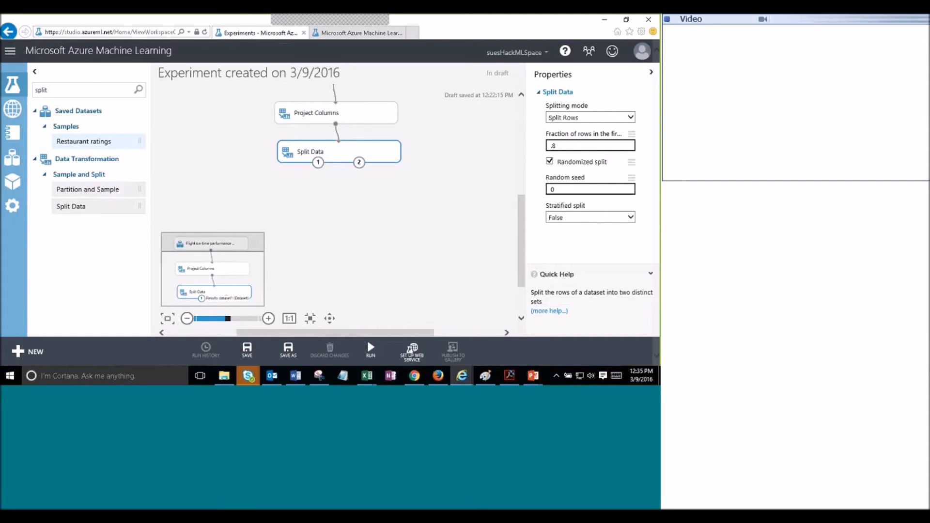
left_click(172, 320)
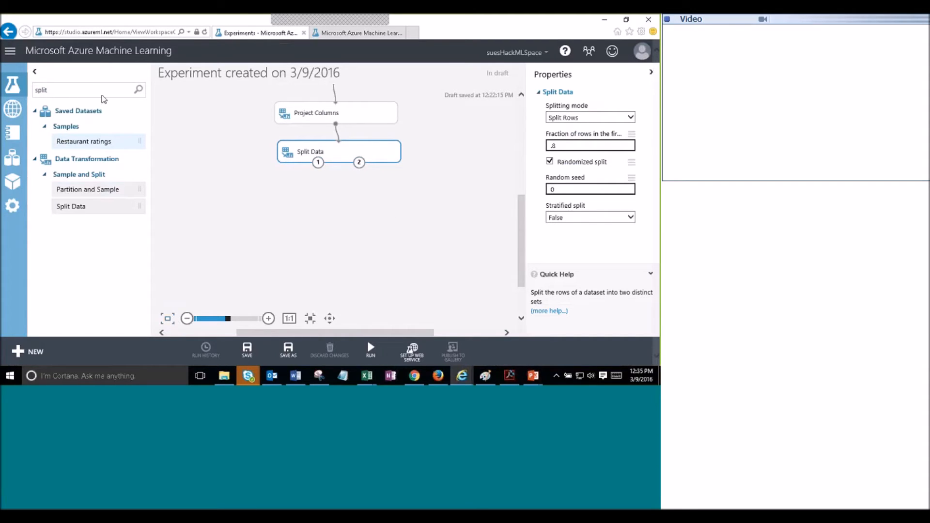
left_click_drag(77, 90, 4, 104)
type("train model")
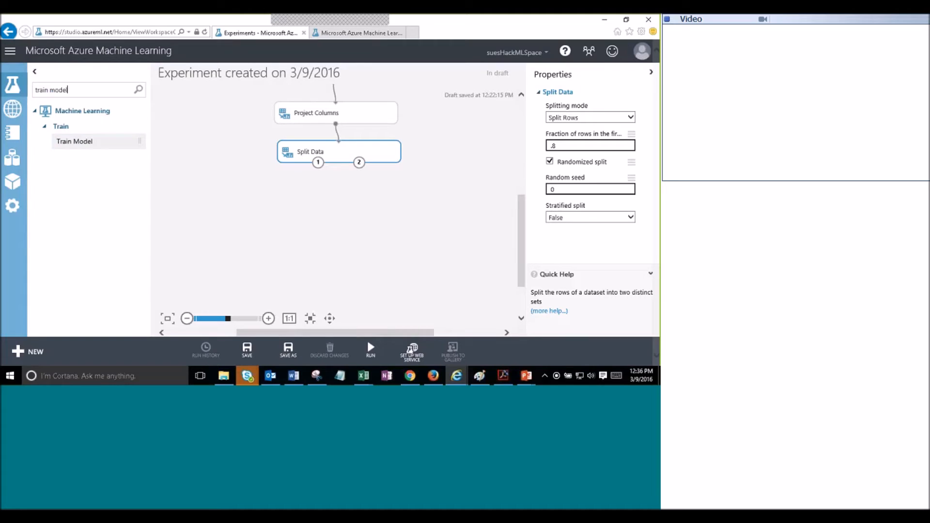
left_click_drag(74, 141, 331, 212)
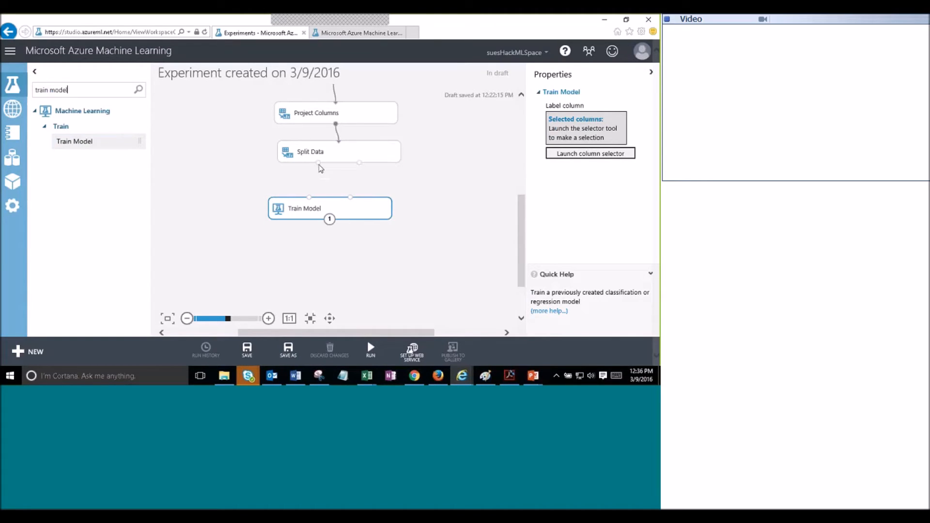
left_click_drag(319, 165, 350, 198)
Set ArrDel15 as the label column of the Train Model module
left_click(578, 154)
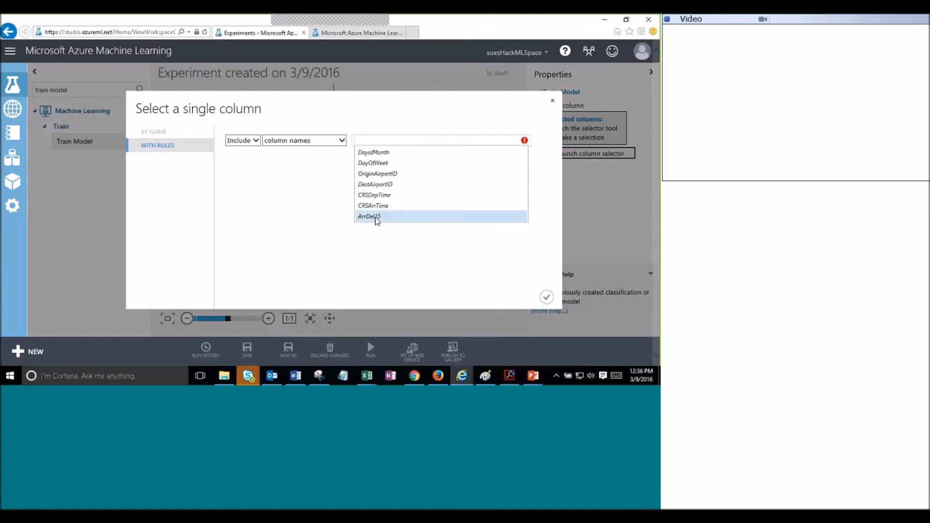
left_click(374, 216)
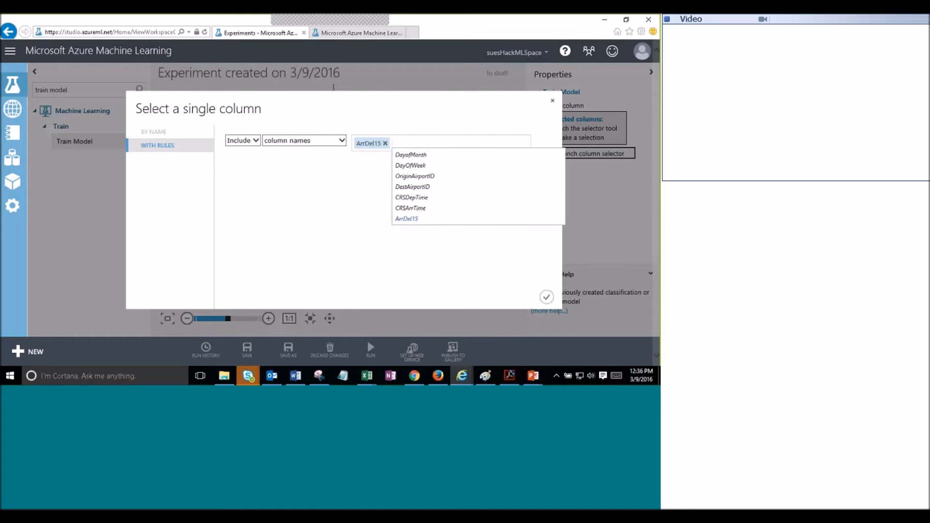
left_click(547, 297)
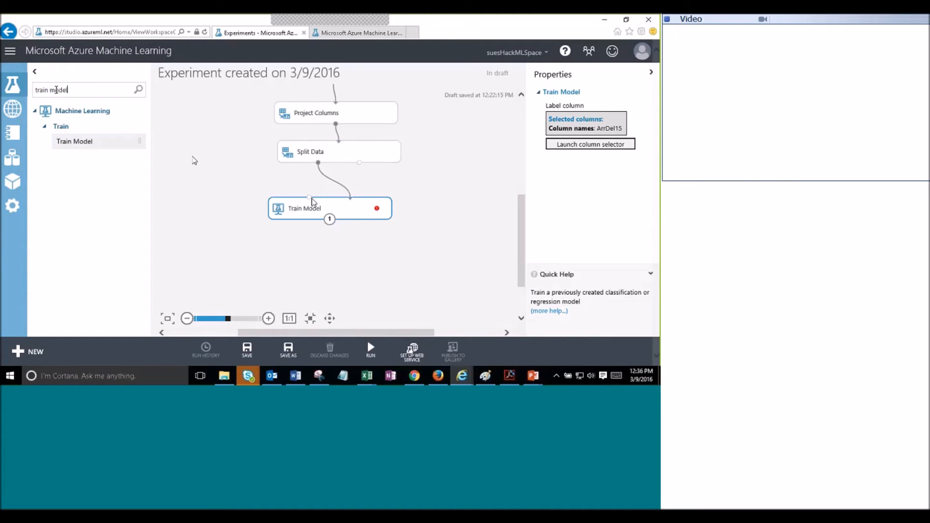
Search the experiment items for "two-class" and widen the items list to show the full algorithm names
left_click_drag(71, 90, 8, 97)
type("two")
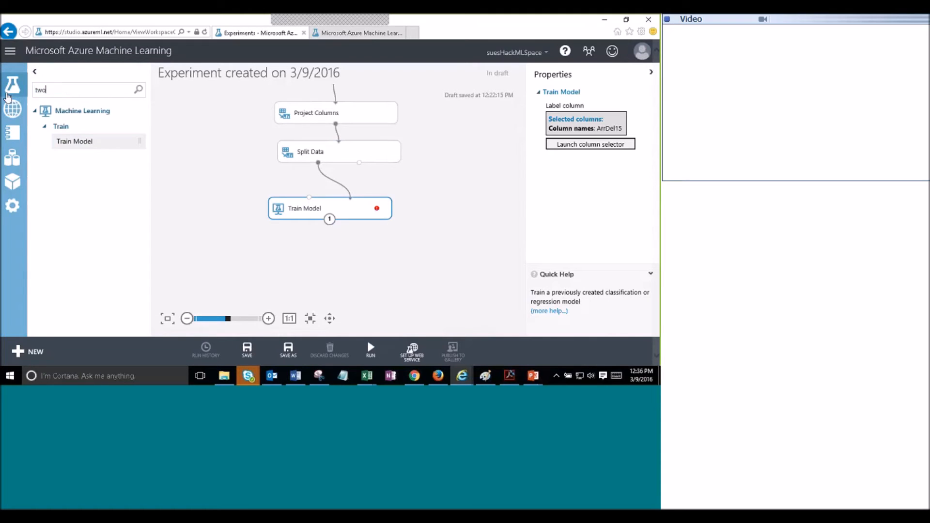
type("-class")
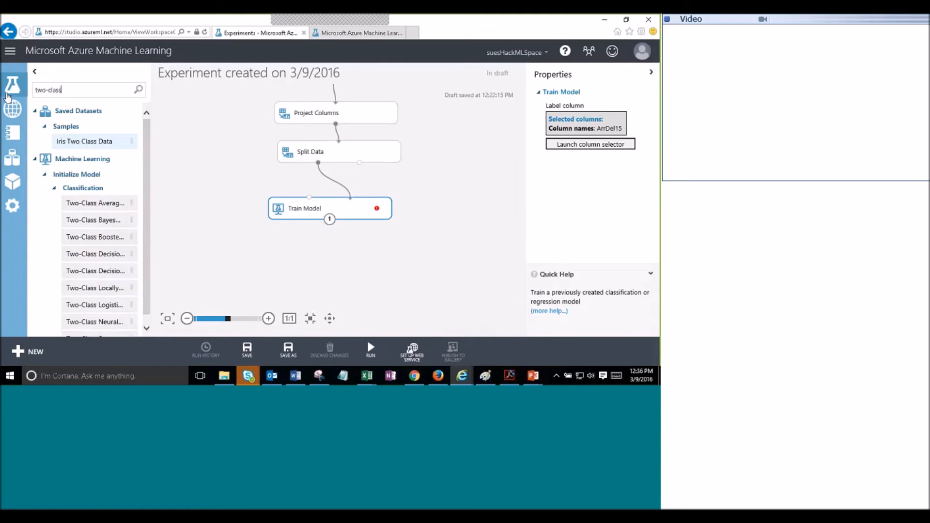
left_click_drag(150, 178, 205, 182)
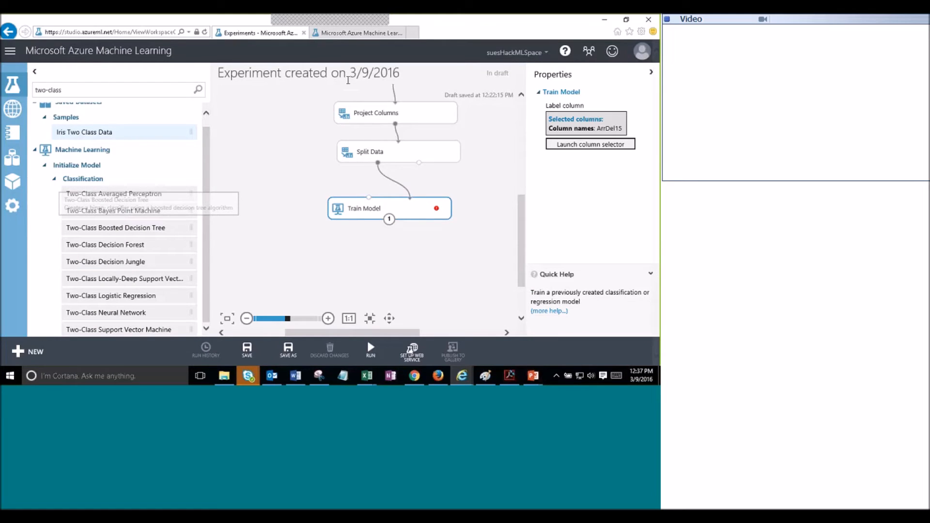
Search the web in a new browser tab for "azure machine learning studio cheat sheet"
left_click(412, 33)
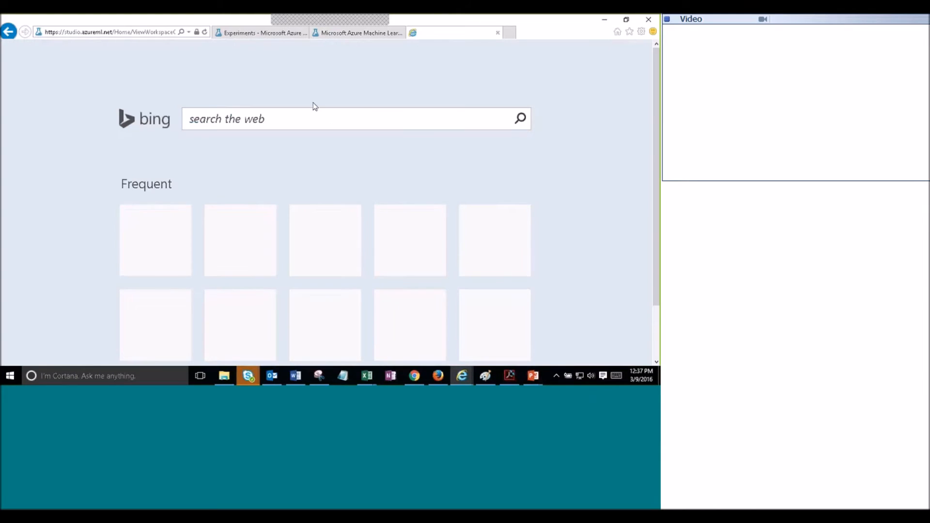
type("s")
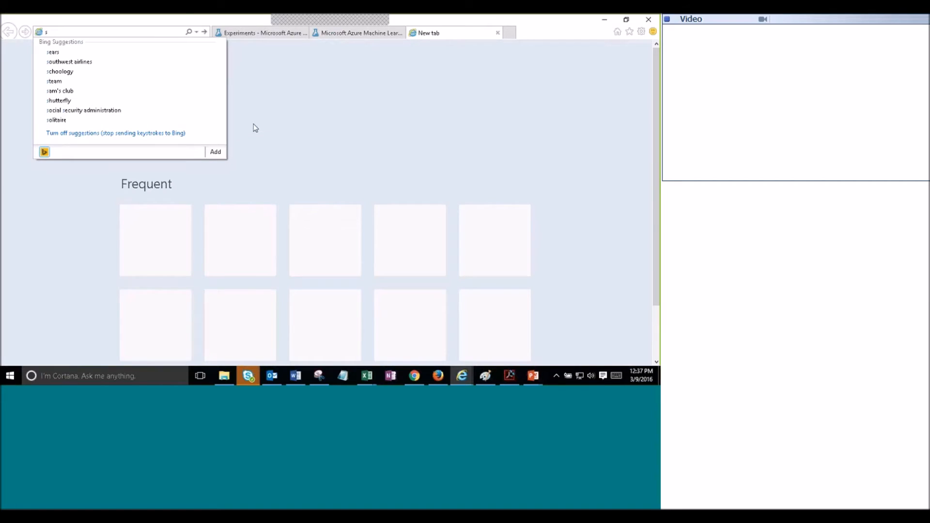
left_click(255, 125)
left_click(208, 122)
type("azure machine l")
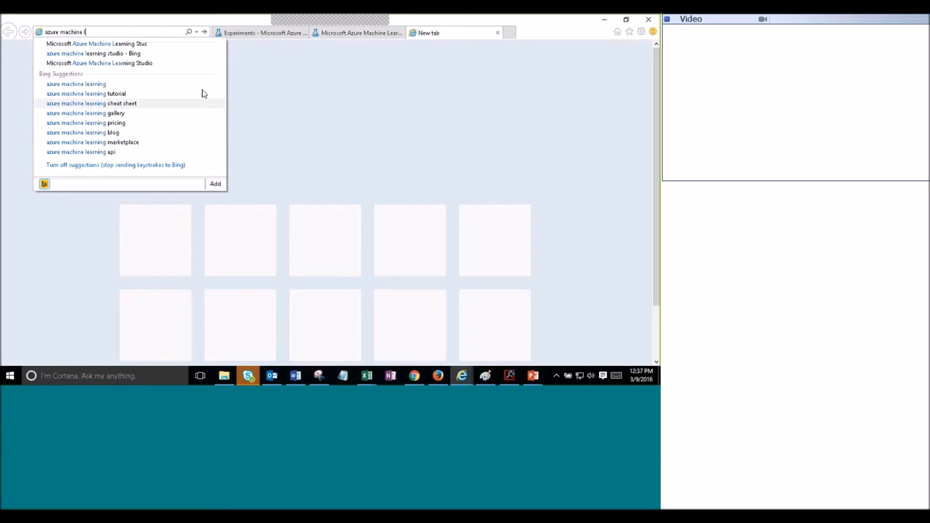
type("earning studio che")
key("Return")
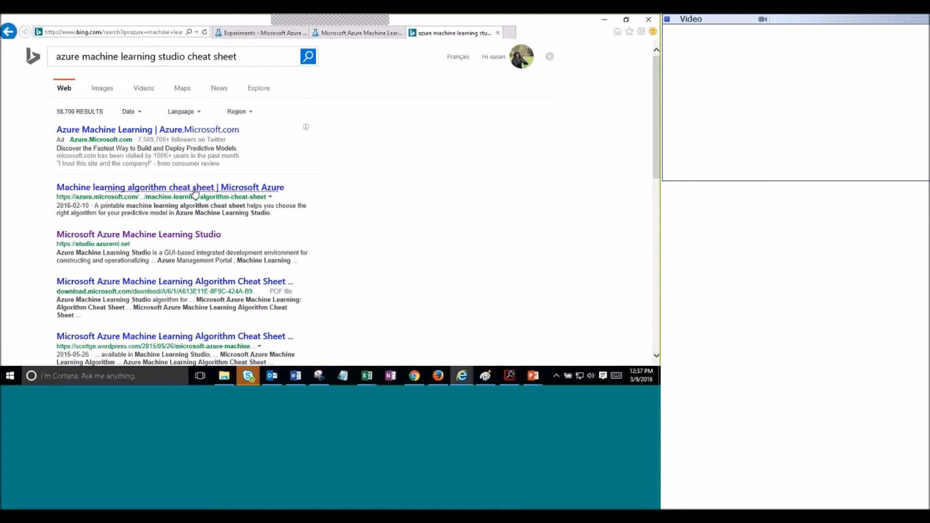
Open the Microsoft Azure article on the machine learning algorithm cheat sheet and examine its algorithm diagram
left_click(195, 192)
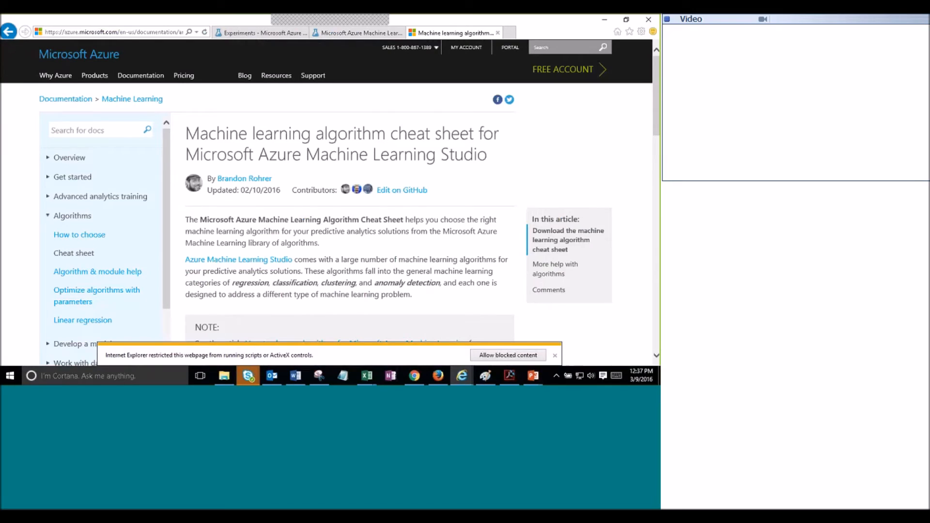
scroll(417, 286, "down", 4)
scroll(455, 292, "down", 4)
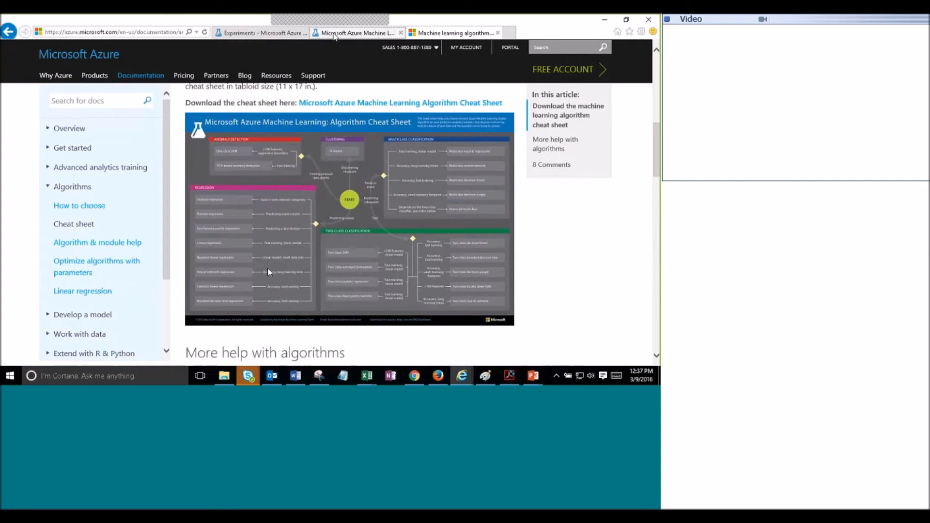
Back in the experiment, place Two-Class Boosted Decision Tree beside Split Data and connect it to Train Model's first input
left_click(280, 35)
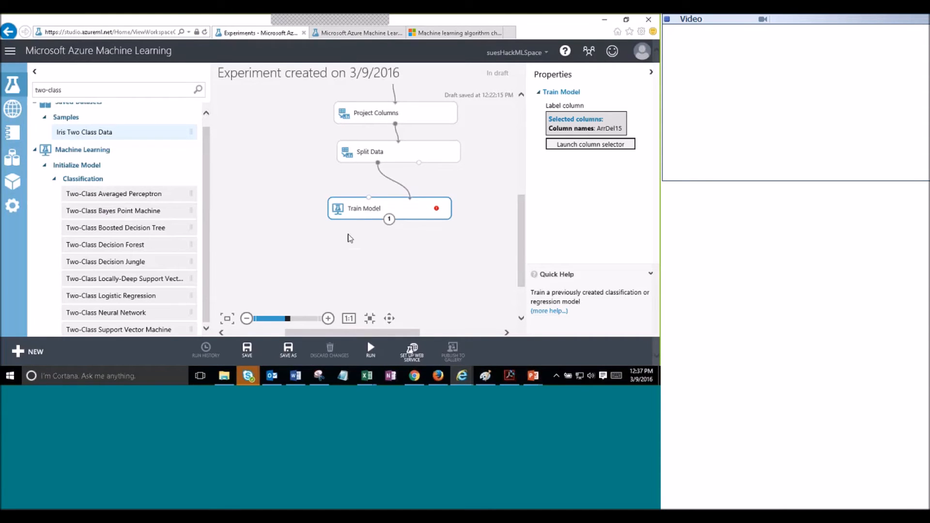
left_click_drag(34, 89, 75, 89)
left_click_drag(117, 234, 272, 164)
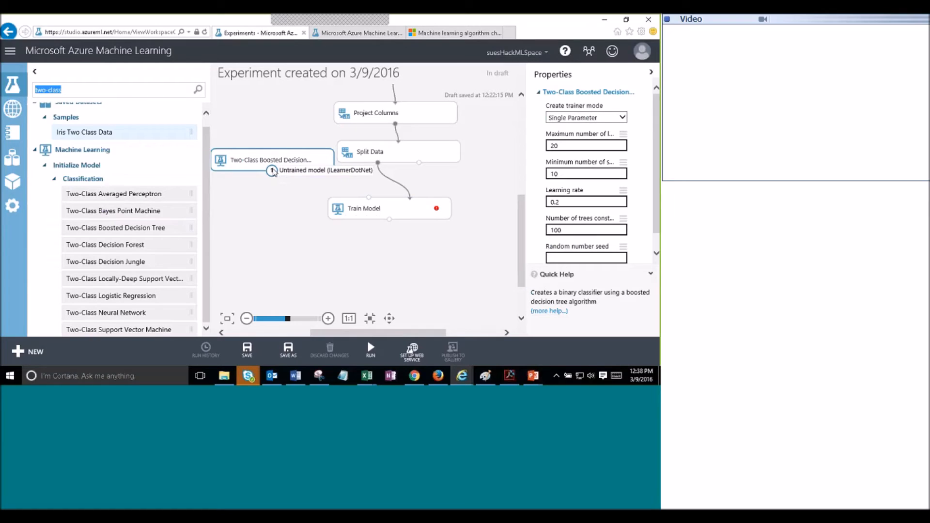
left_click_drag(272, 170, 370, 207)
left_click(392, 264)
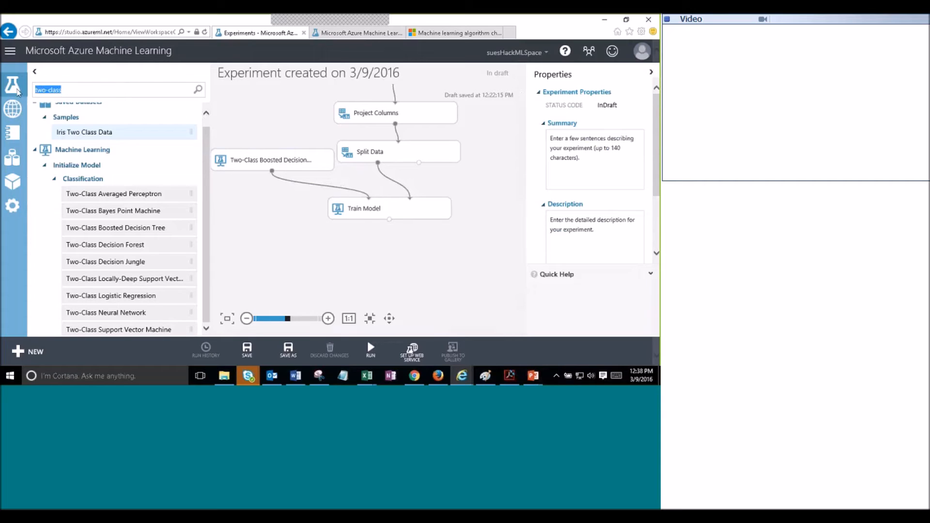
Find Score Model with "score", place it below Train Model, and connect Train Model's output and Split Data's second output to its inputs
type("score")
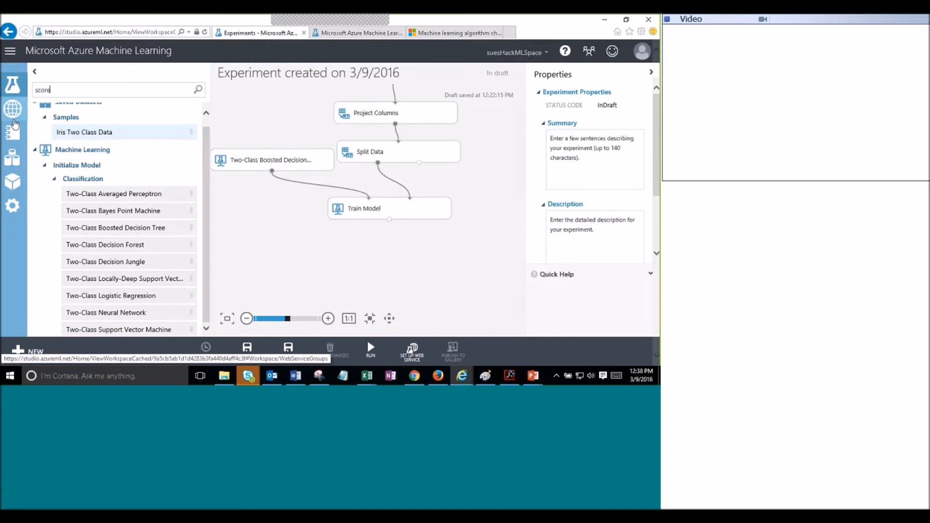
left_click_drag(89, 258, 410, 256)
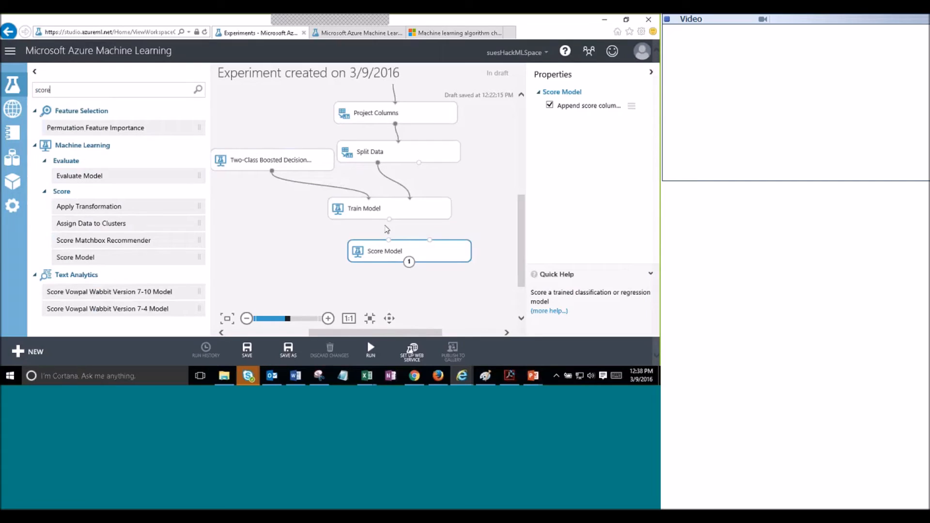
left_click_drag(389, 219, 389, 239)
left_click_drag(418, 162, 433, 249)
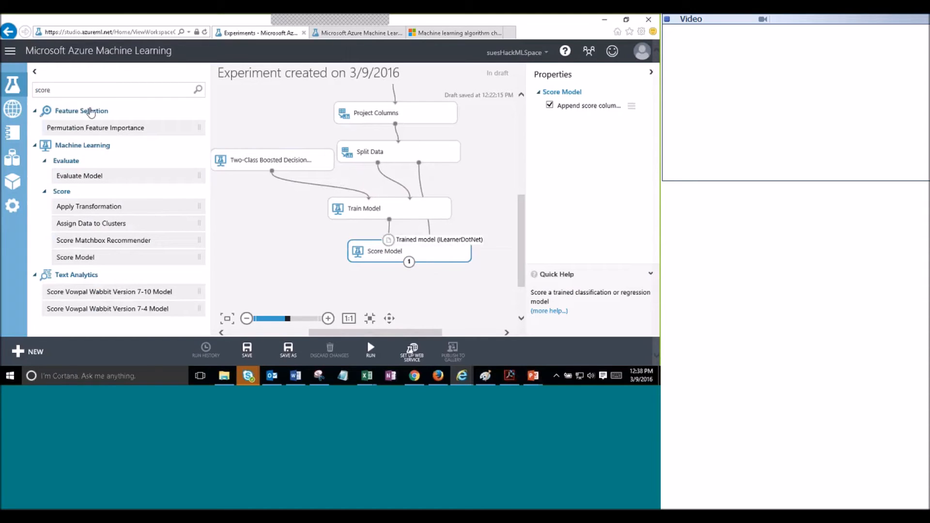
Search the experiment items for "evaluate", place Evaluate Model below Score Model, and connect Score Model's output to its first input
left_click_drag(67, 90, 15, 95)
type("evaluate")
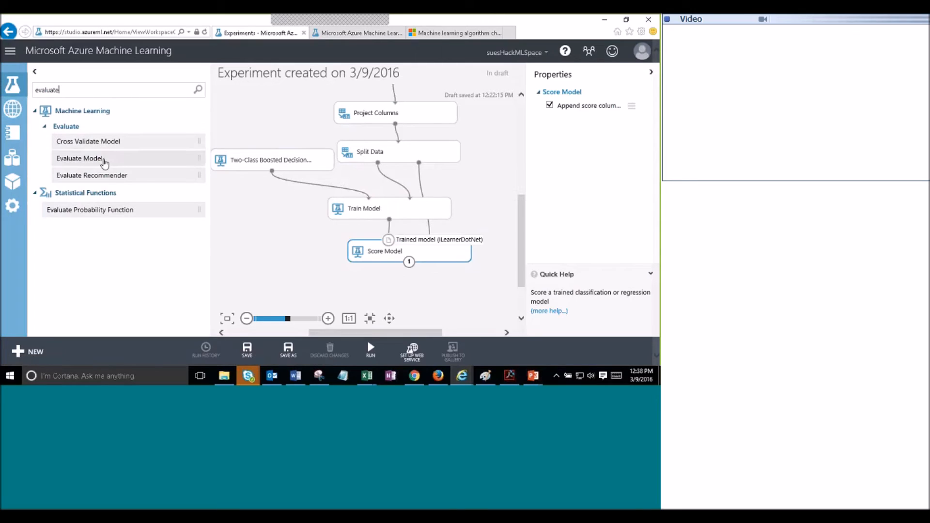
mouse_move(413, 291)
left_mouse_down()
mouse_move(405, 273)
mouse_move(395, 283)
mouse_move(409, 288)
left_mouse_up()
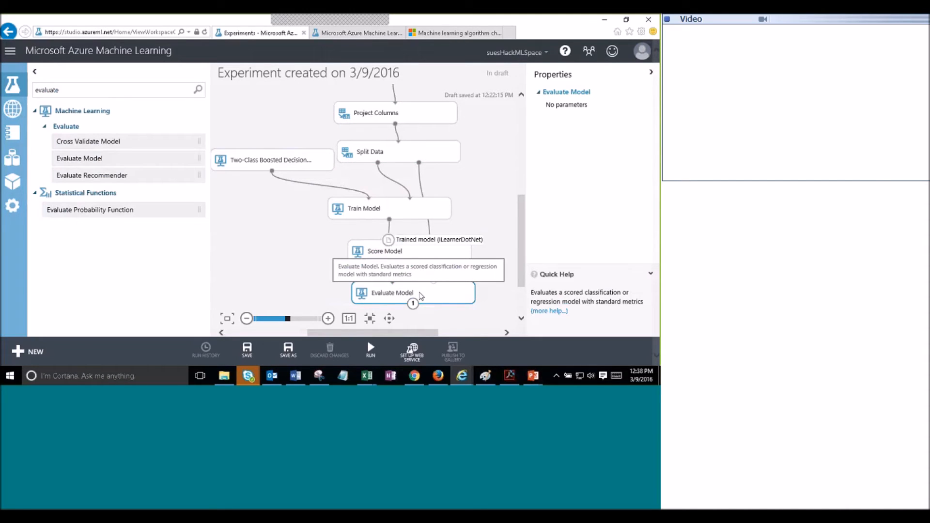
Run the completed experiment
left_click(371, 348)
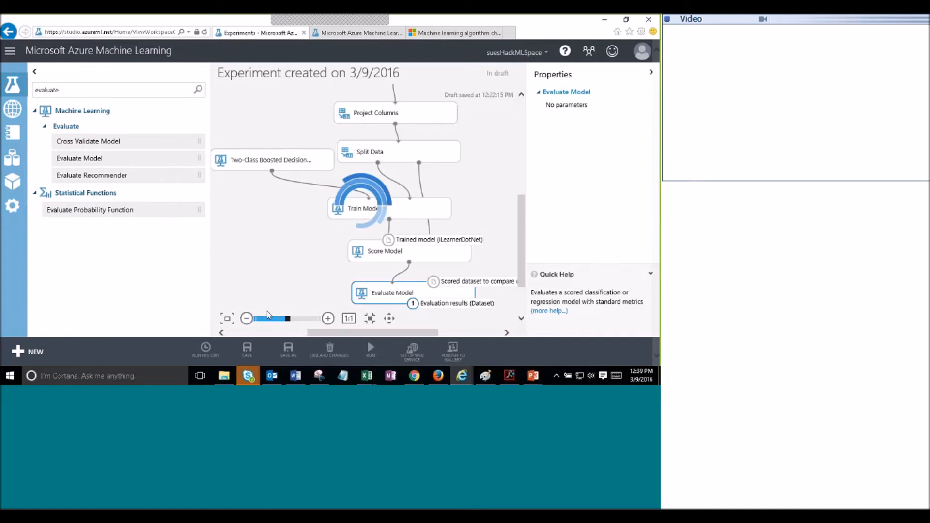
left_click(246, 319)
left_click(247, 318)
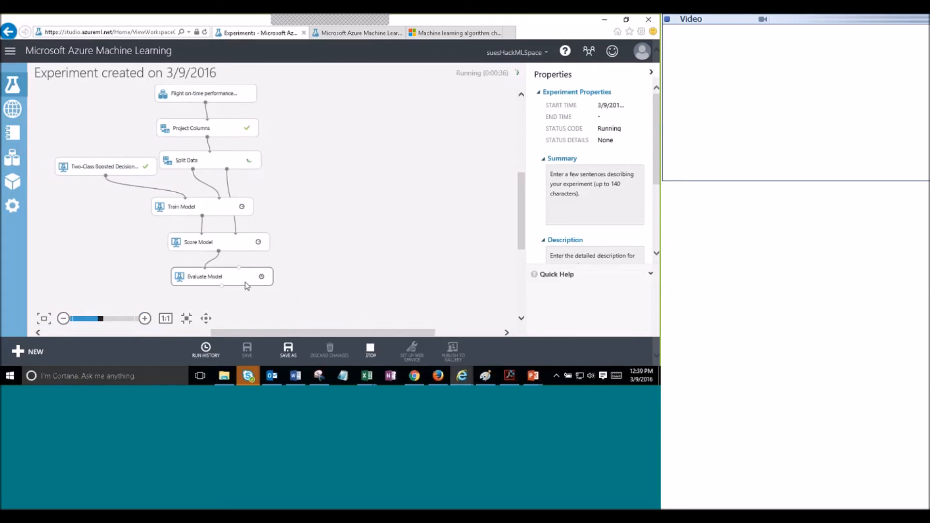
Switch to the running PowerPoint slide show and advance to the "How can you improve accuracy?" slide
mouse_move(533, 376)
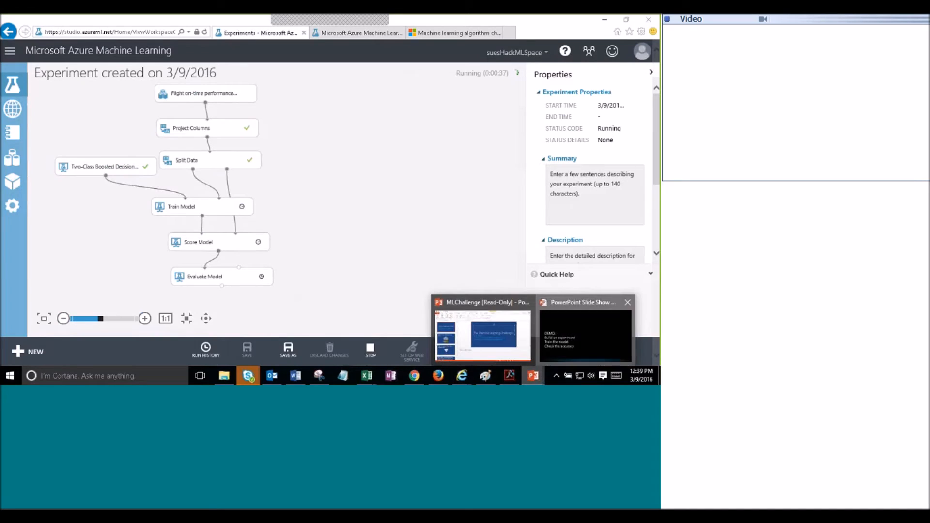
left_click(557, 332)
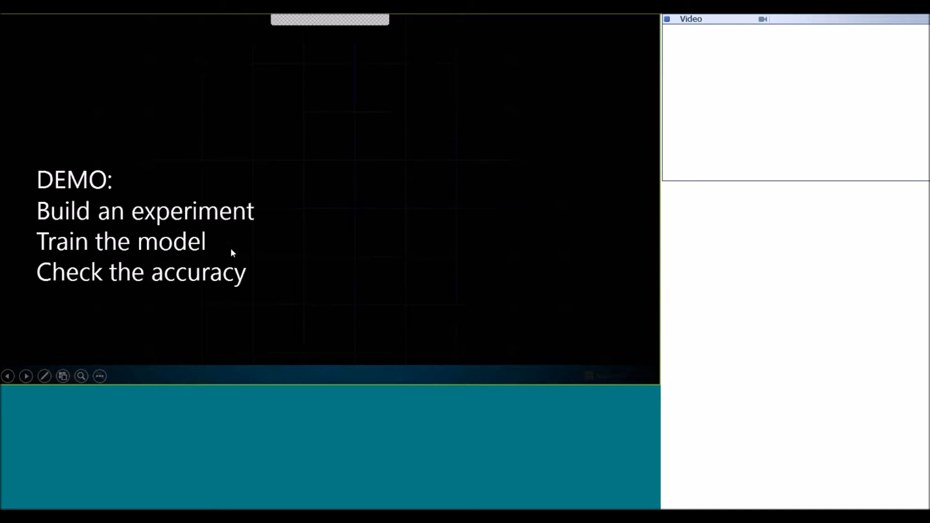
left_click(231, 249)
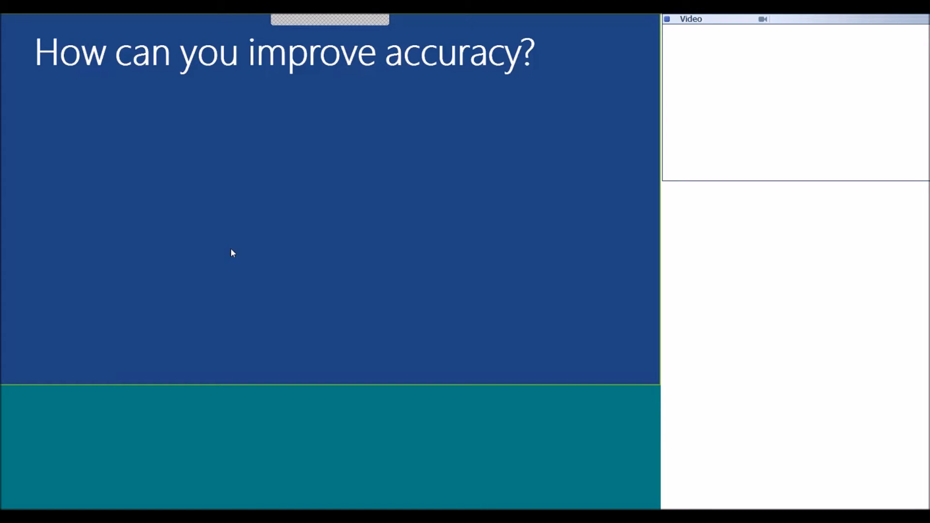
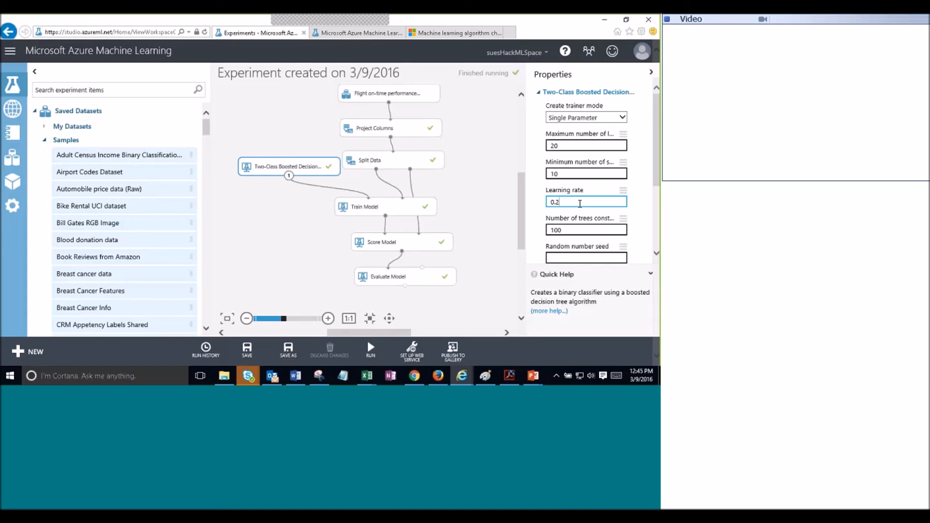
Open the online help page for the Two-Class Boosted Decision Tree module, and return to the experiment
left_click(556, 313)
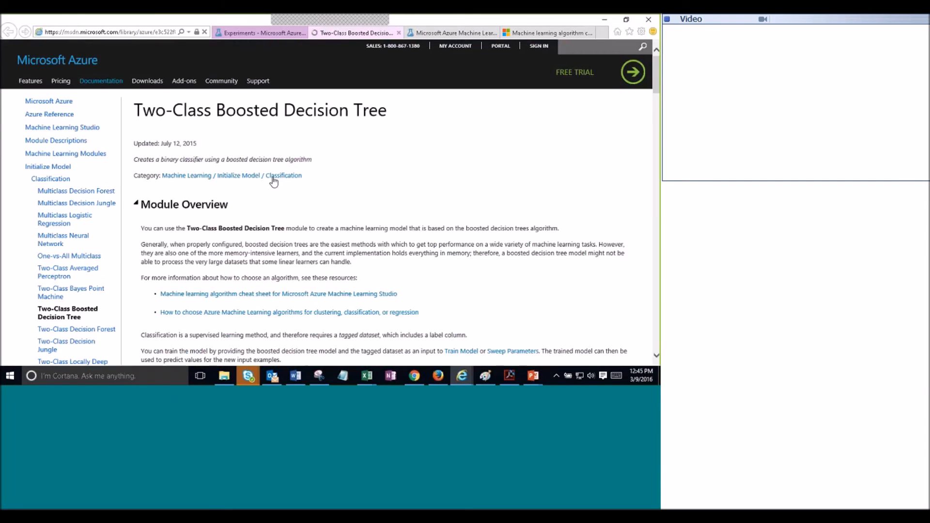
left_click(260, 32)
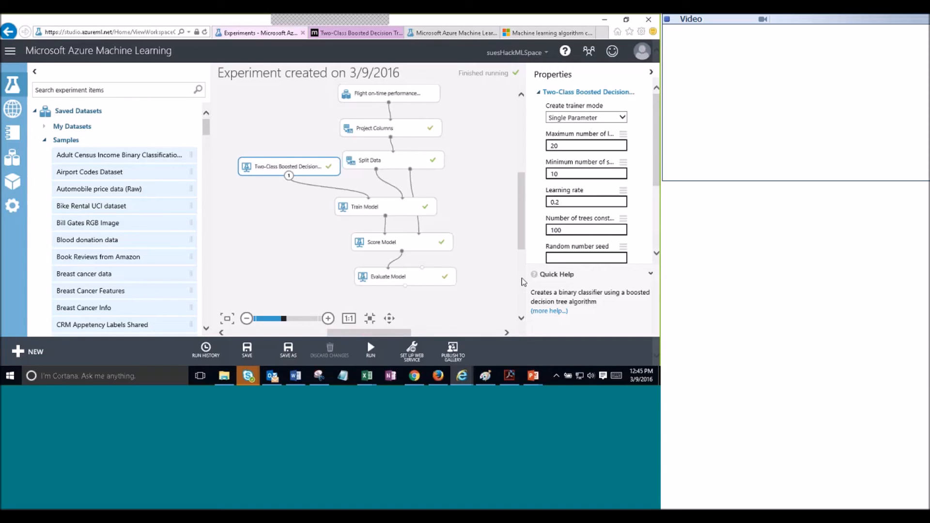
Visualize the evaluation results of the Evaluate Model module and bring up the metrics below the ROC curve
left_click_drag(519, 201, 518, 216)
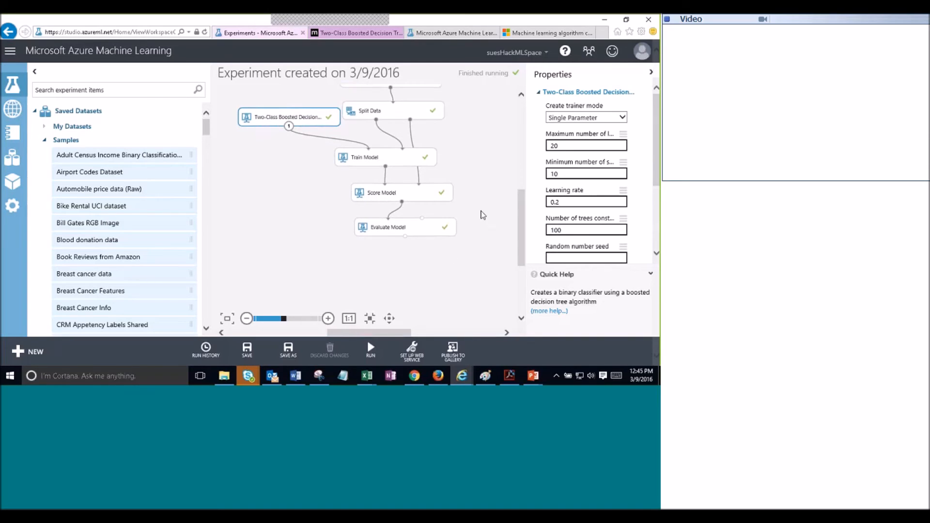
right_click(423, 227)
mouse_move(465, 296)
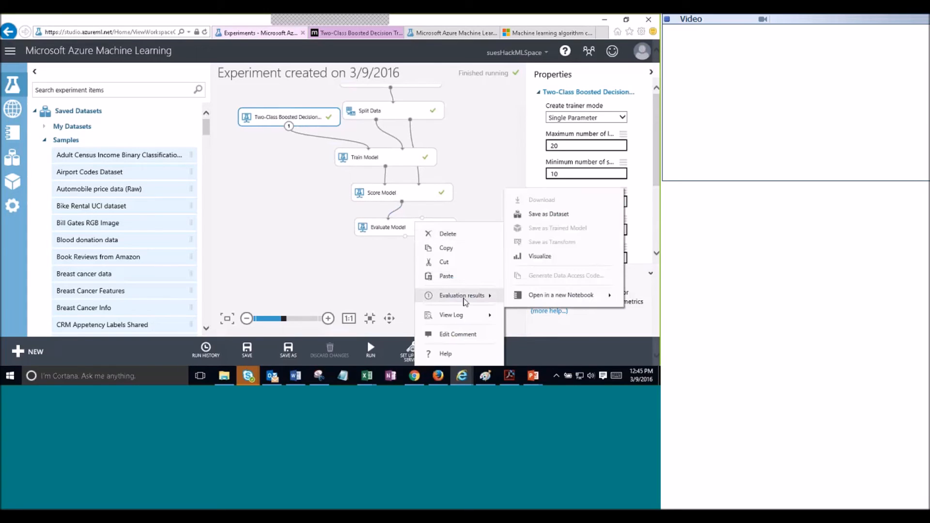
left_click(530, 258)
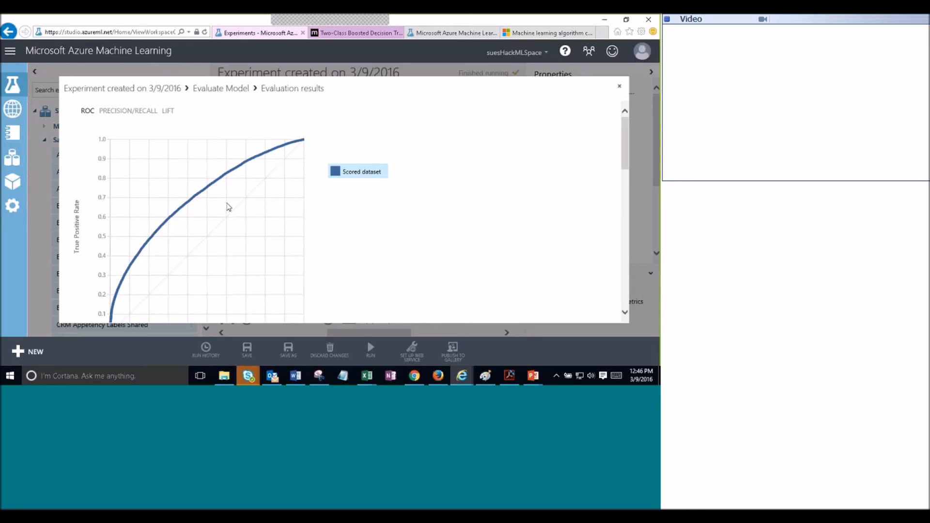
left_click_drag(623, 140, 635, 265)
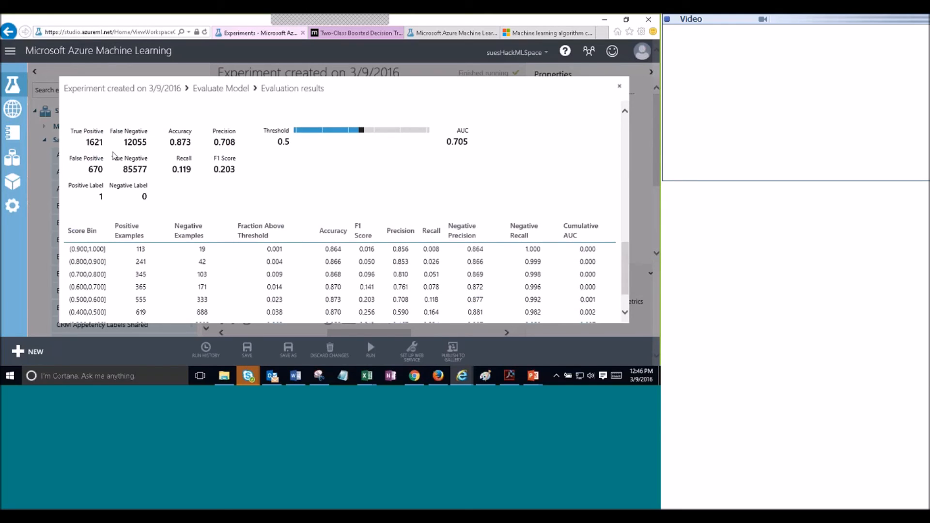
Examine the accuracy, the block of true and false prediction counts, and the positive label in the evaluation results
left_click_drag(170, 142, 195, 142)
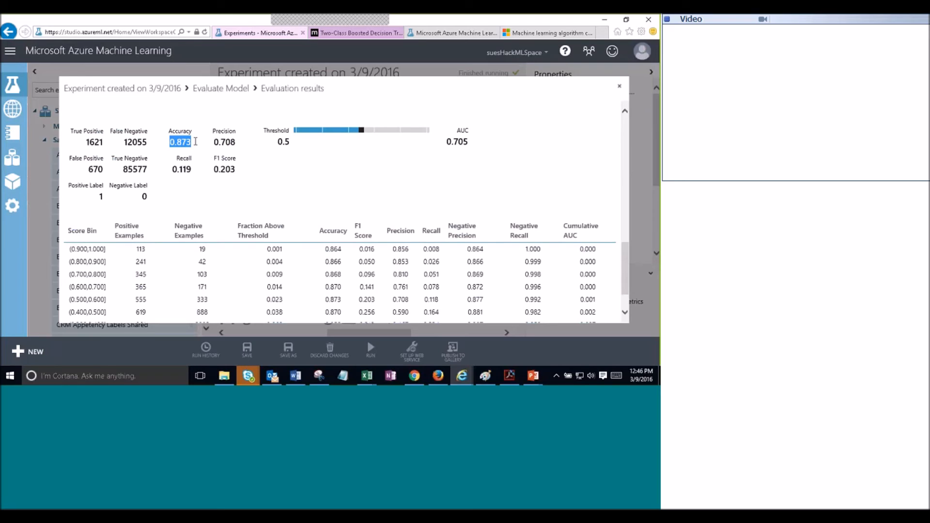
left_click(71, 131)
left_click_drag(71, 132, 147, 169)
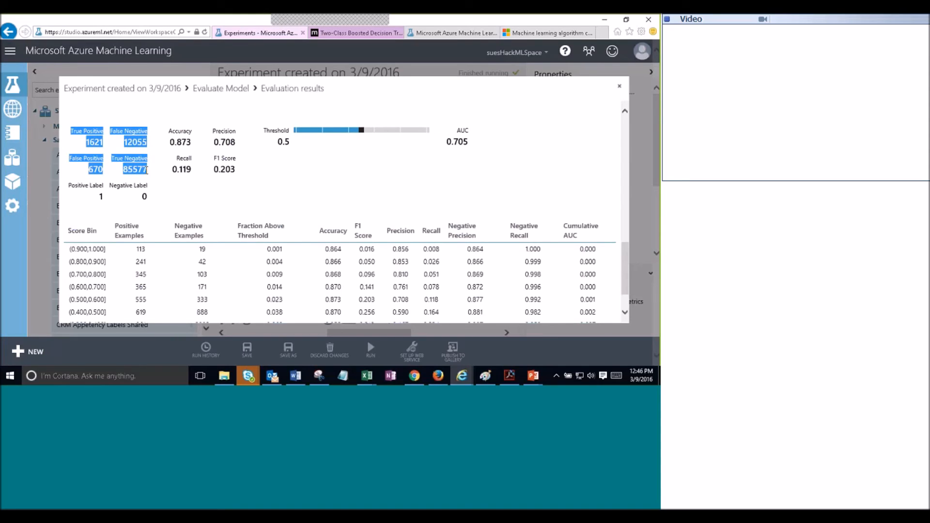
left_click(149, 175)
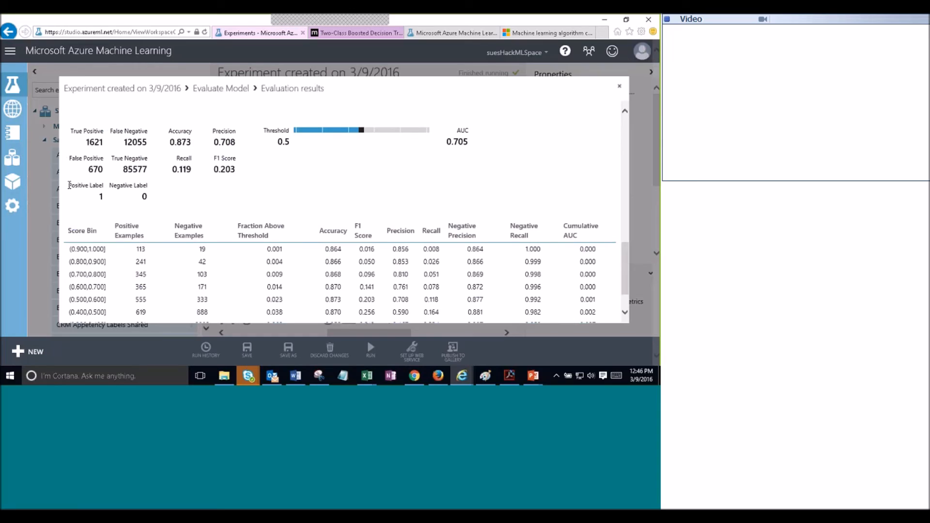
left_click_drag(70, 185, 101, 195)
left_click(101, 196)
Review the true positive, true negative, false positive and false negative counts one by one
left_click_drag(88, 131, 93, 146)
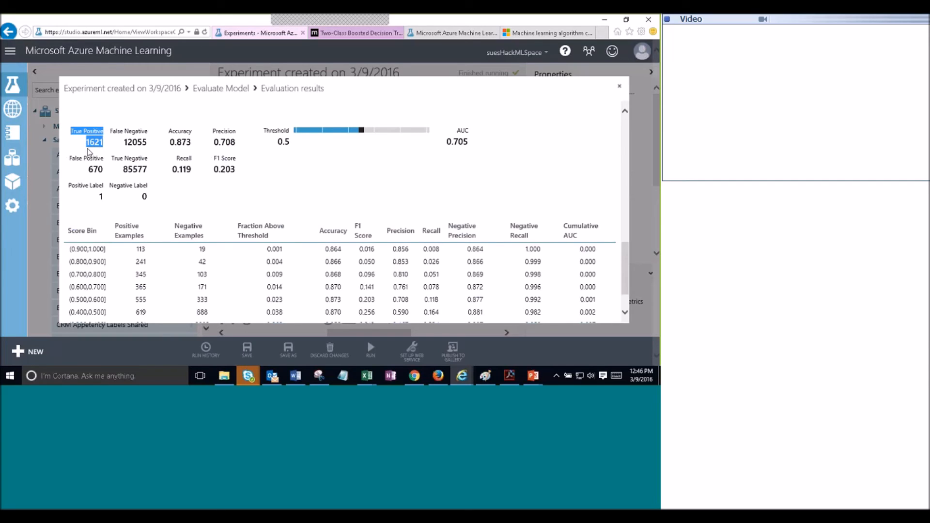
left_click(95, 141)
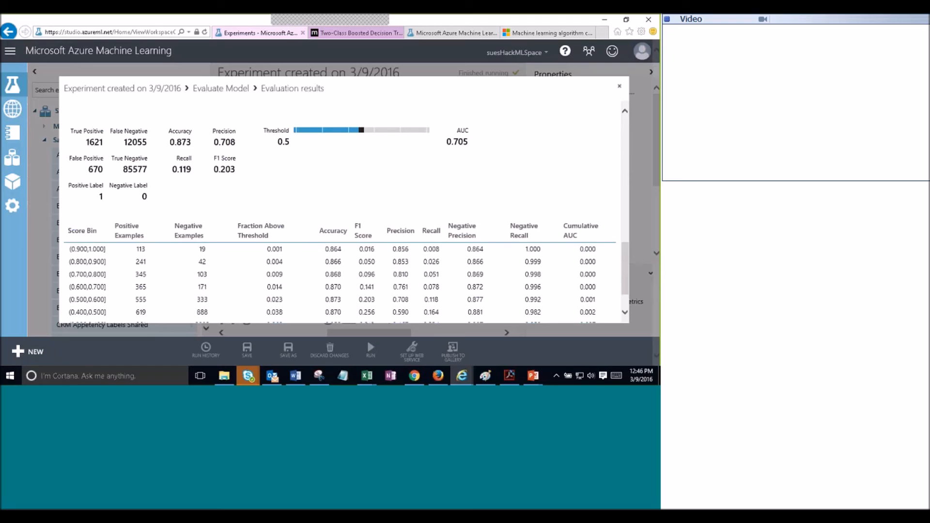
left_click_drag(111, 156, 146, 169)
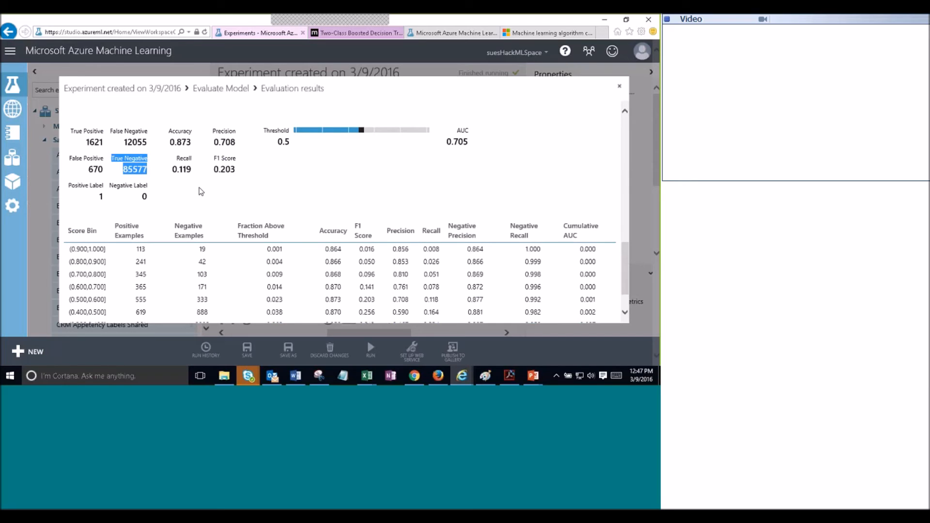
left_click(95, 169)
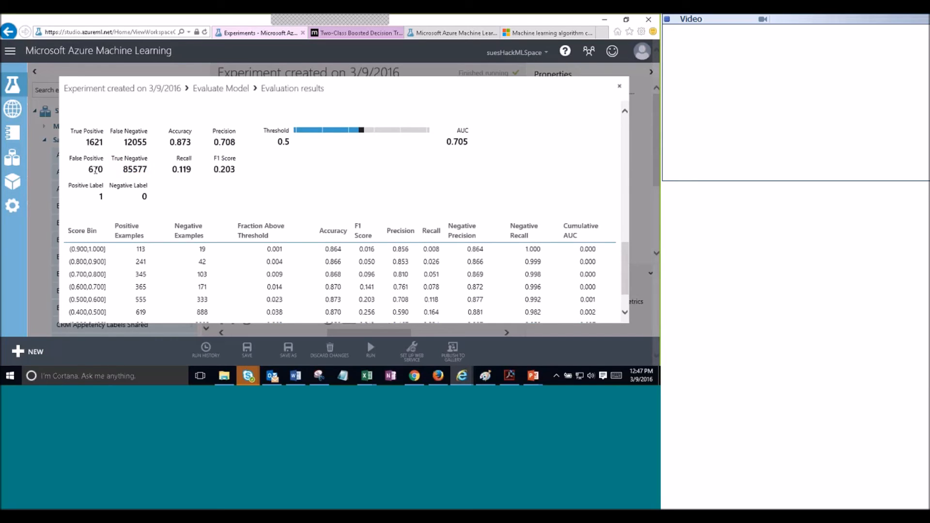
left_click_drag(91, 167, 101, 171)
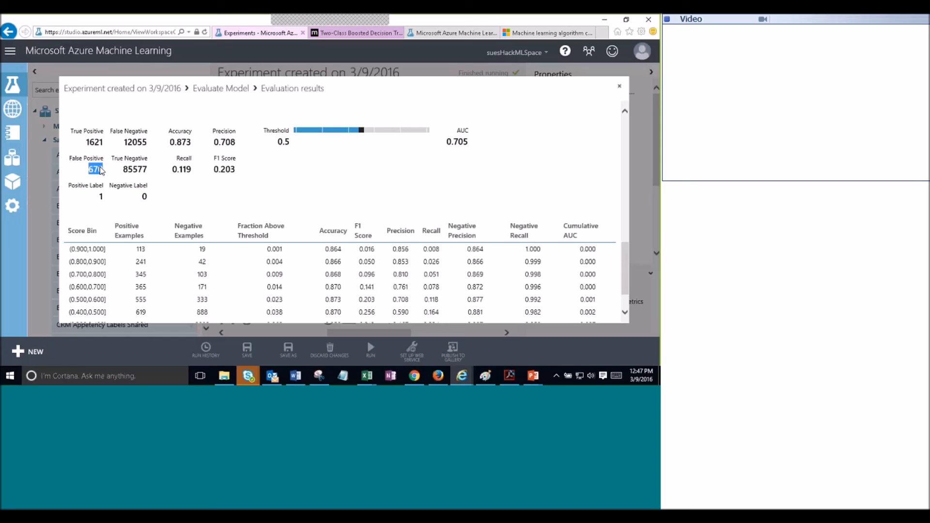
left_click(130, 138)
double_click(130, 138)
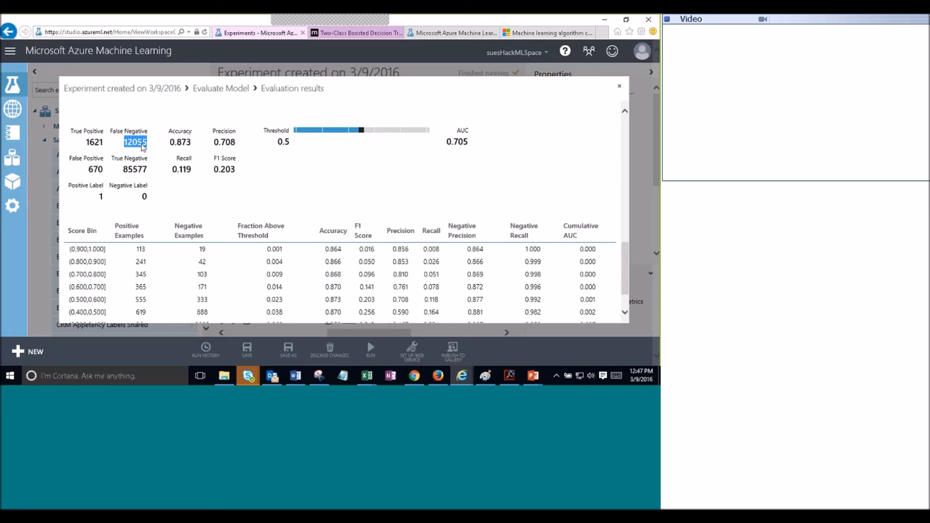
Close the evaluation results and set up a predictive web service from the training experiment
left_click(142, 148)
left_click(619, 86)
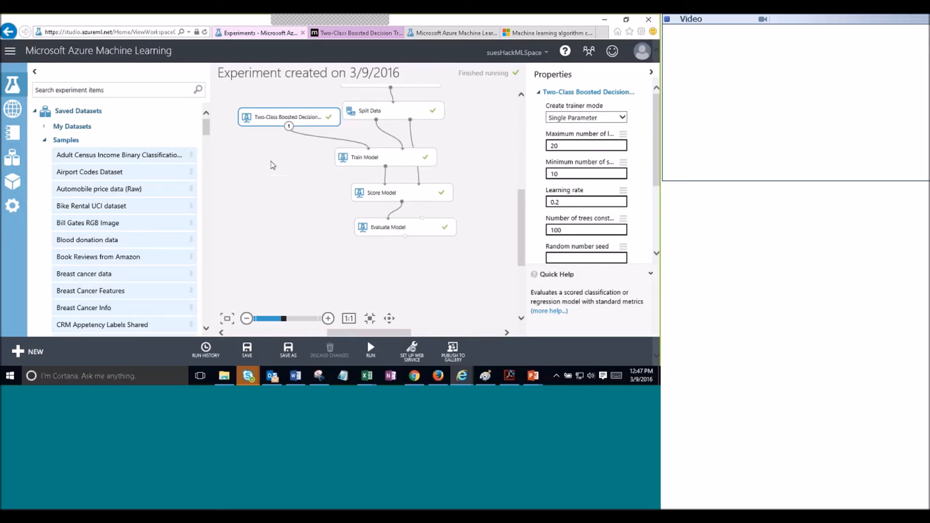
left_click(411, 351)
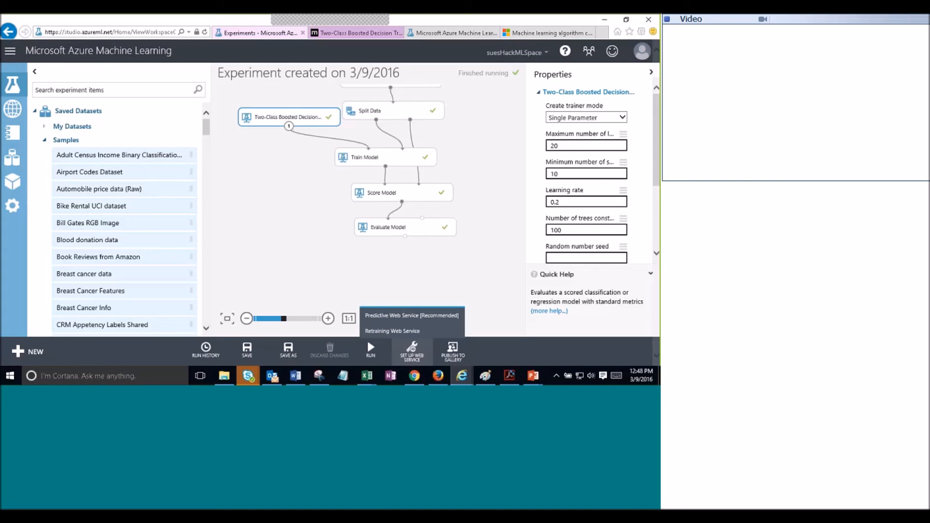
left_click(411, 315)
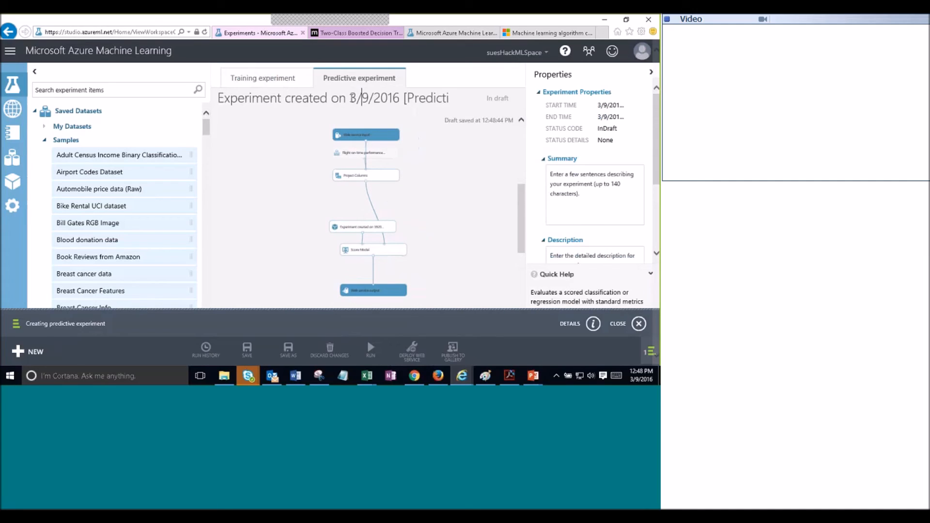
Rename the predictive experiment as "predict the future"
left_click_drag(361, 98, 187, 114)
type("\\predi")
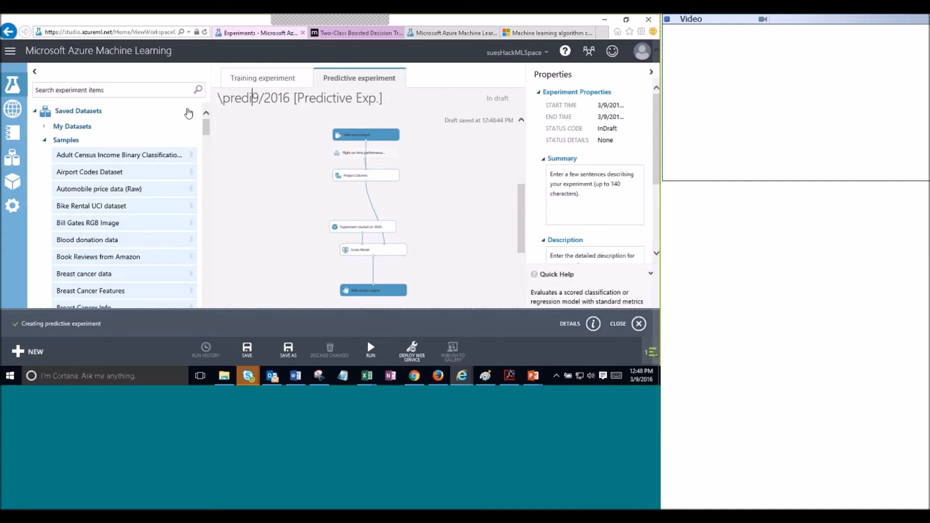
key("BackSpace")
key("BackSpace")
key("BackSpace")
key("BackSpace")
key("BackSpace")
type("pr")
key("BackSpace")
key("BackSpace")
key("BackSpace")
type("predict the")
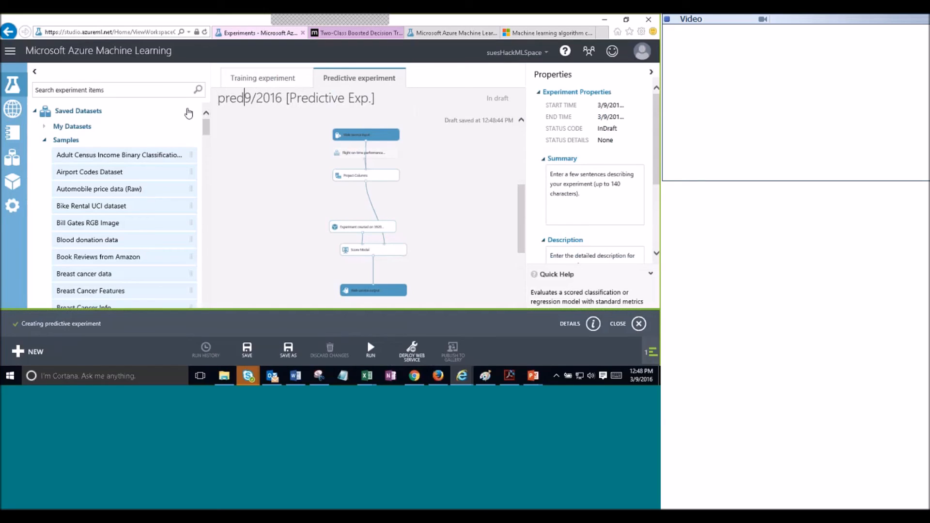
type(" future")
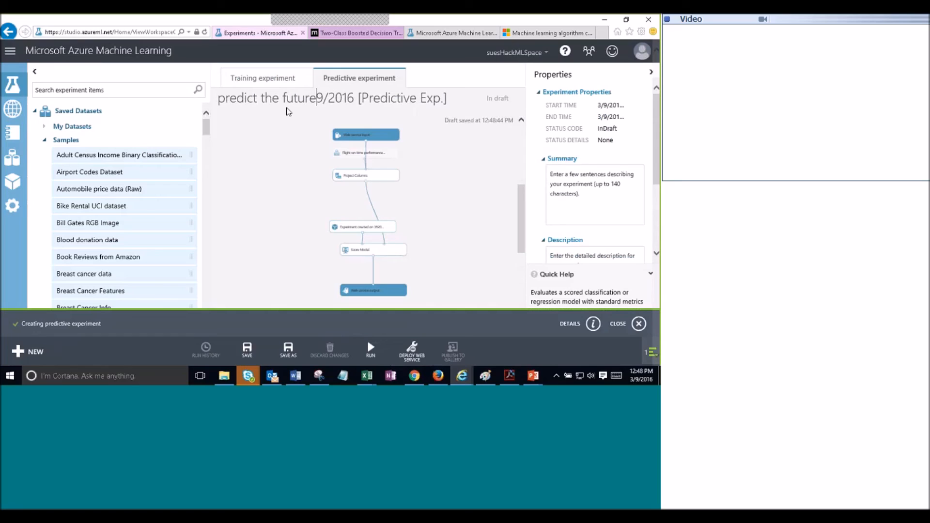
key("BackSpace")
key("BackSpace")
key("BackSpace")
key("BackSpace")
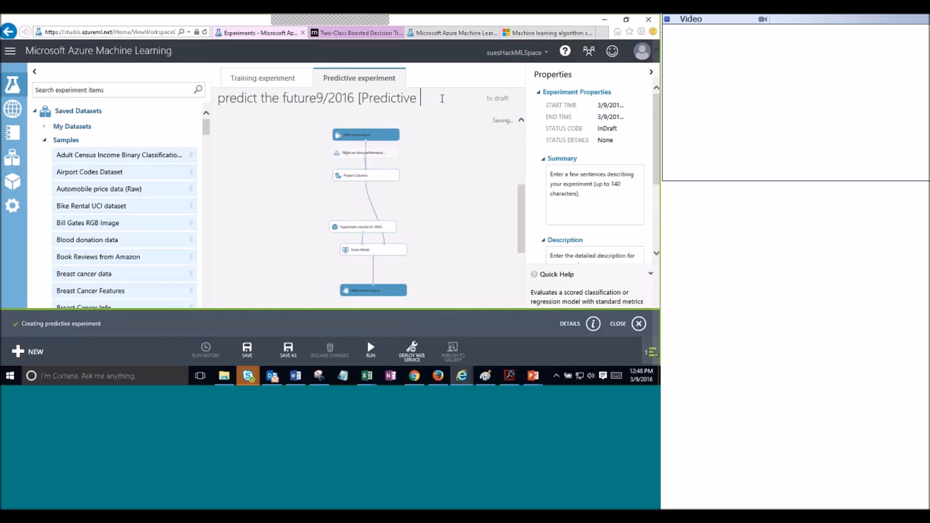
key("BackSpace")
key("BackSpace")
key("BackSpace")
key("BackSpace")
key("BackSpace")
key("BackSpace")
key("BackSpace")
key("BackSpace")
key("BackSpace")
key("BackSpace")
key("BackSpace")
key("BackSpace")
key("BackSpace")
key("BackSpace")
key("BackSpace")
key("BackSpace")
key("BackSpace")
key("BackSpace")
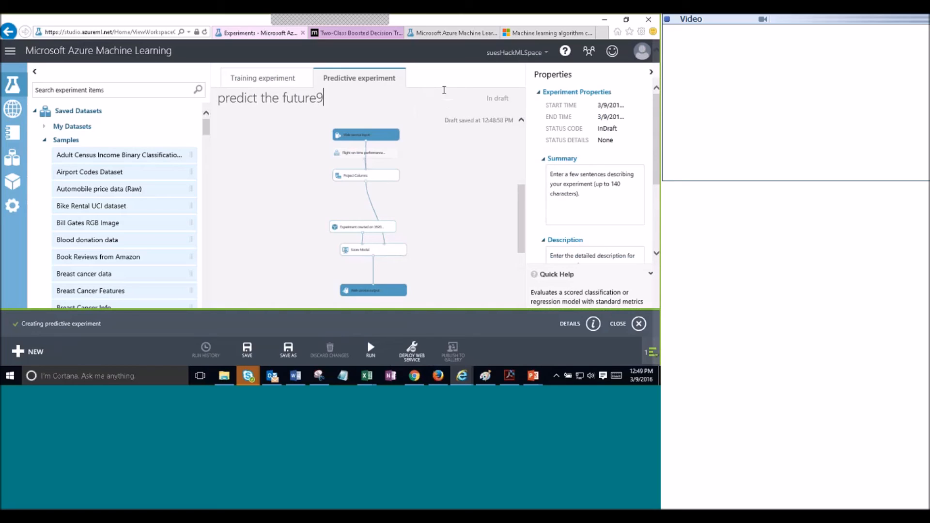
key("BackSpace")
Move the Web service input and Web service output modules out to the side of the main module chain
left_click_drag(375, 135, 440, 146)
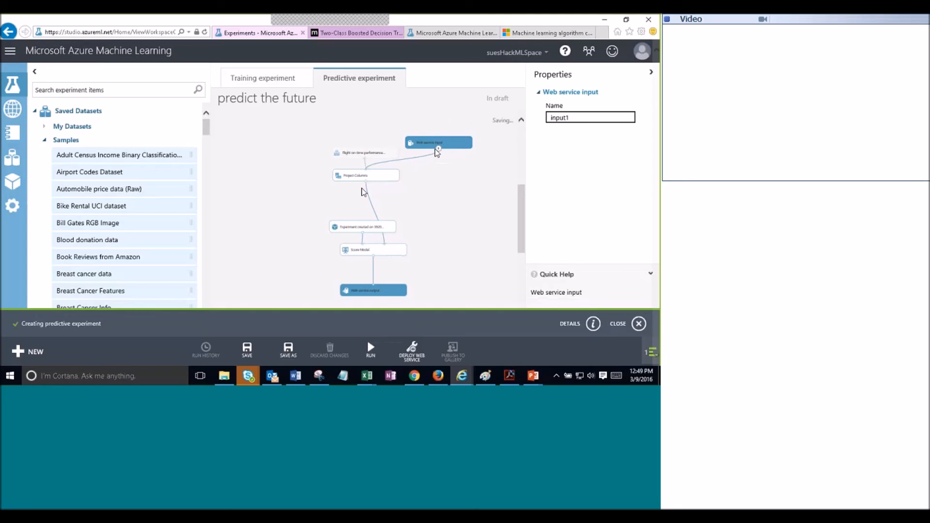
left_click_drag(376, 296, 473, 289)
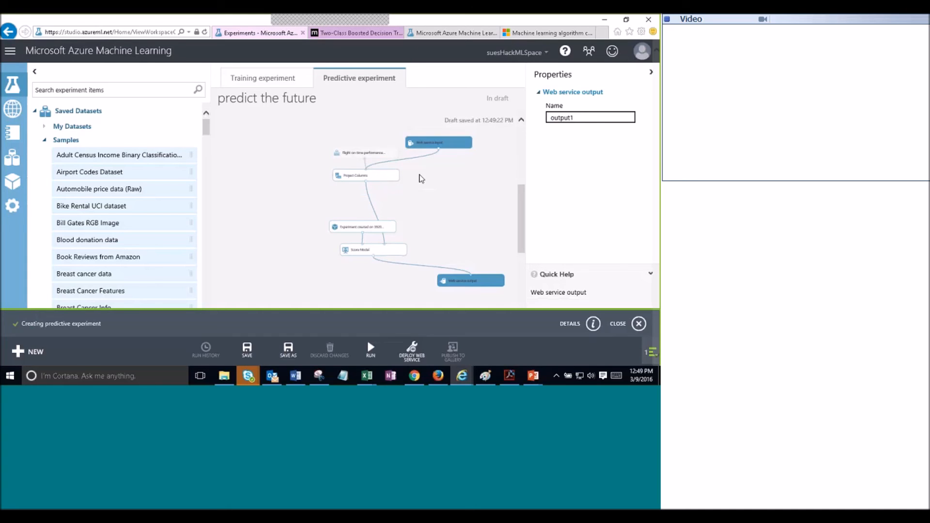
left_click(421, 177)
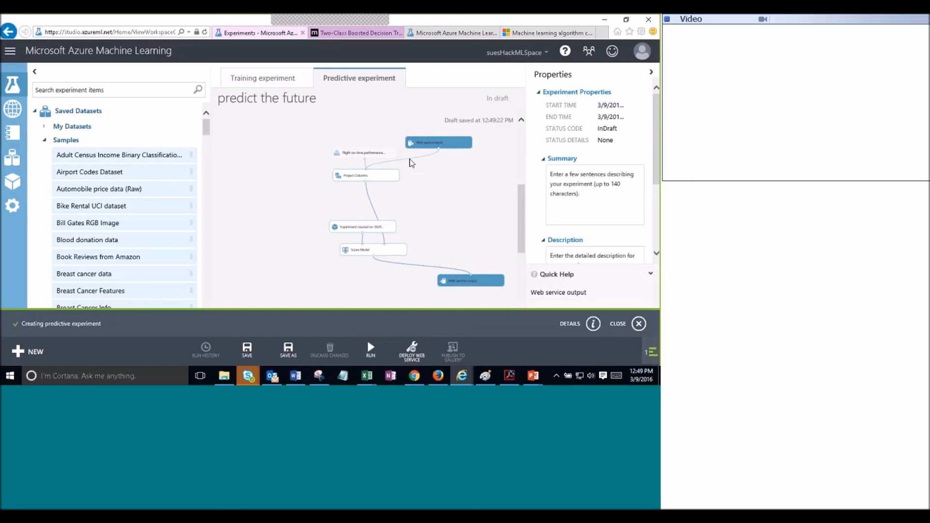
Reconnect the Web service input from Project Columns to the Score Model's data input, and move the trained model module aside
right_click(409, 160)
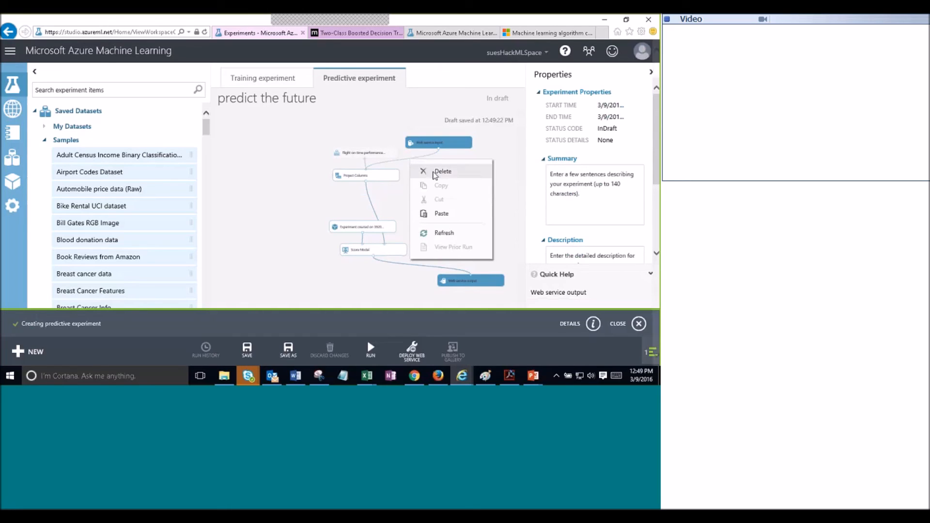
left_click(434, 172)
left_click_drag(438, 148, 385, 243)
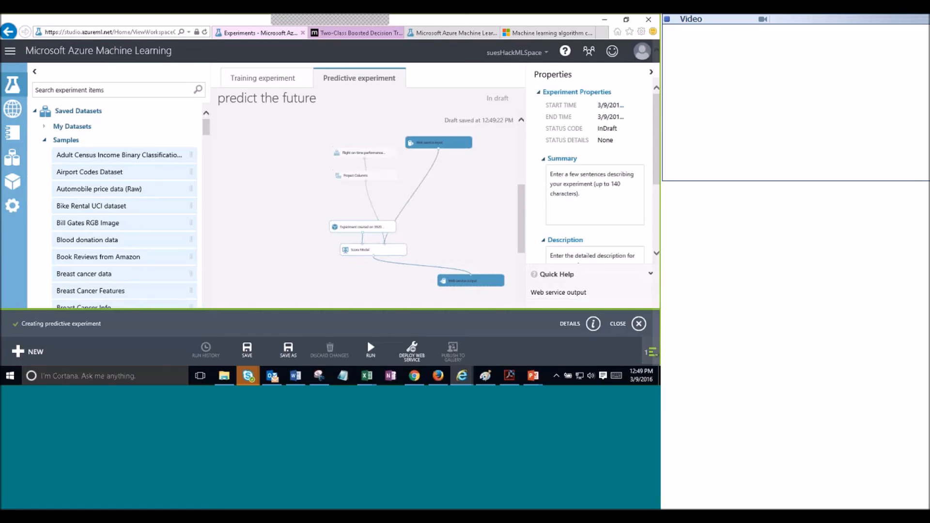
left_click_drag(349, 227, 294, 230)
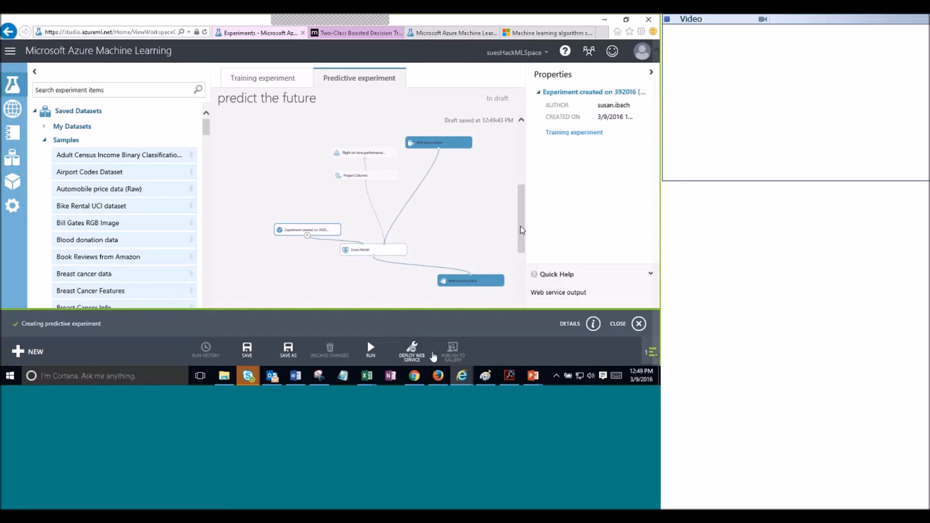
Run the predictive experiment and deploy it as a web service
left_click(370, 350)
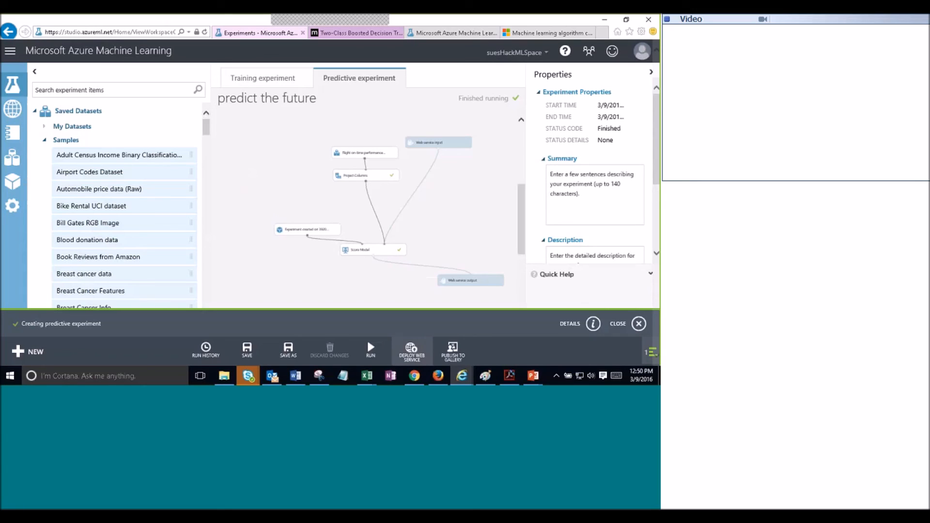
left_click(412, 350)
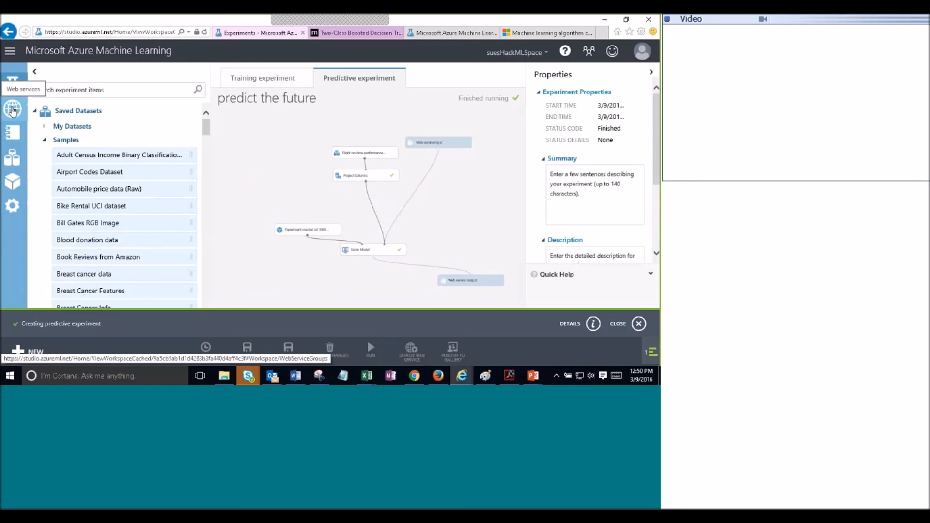
left_click(13, 110)
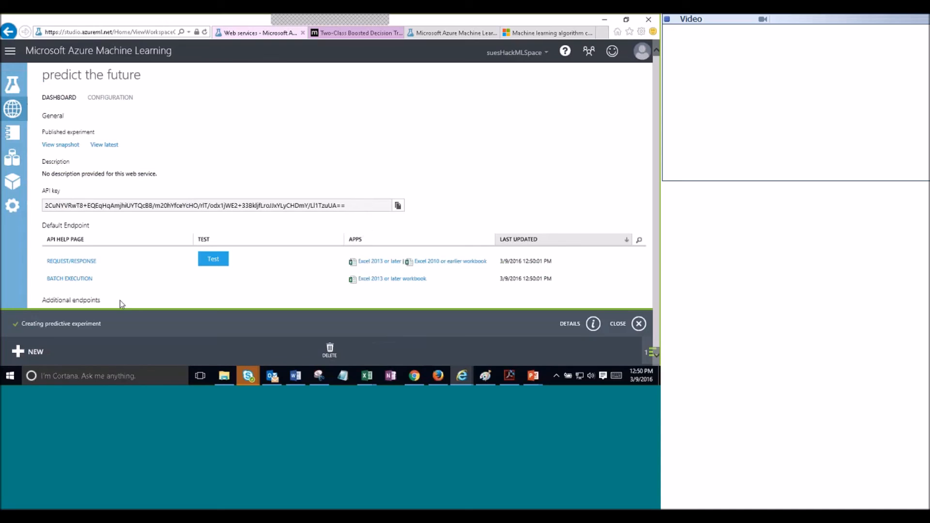
scroll(122, 304, "down", 1)
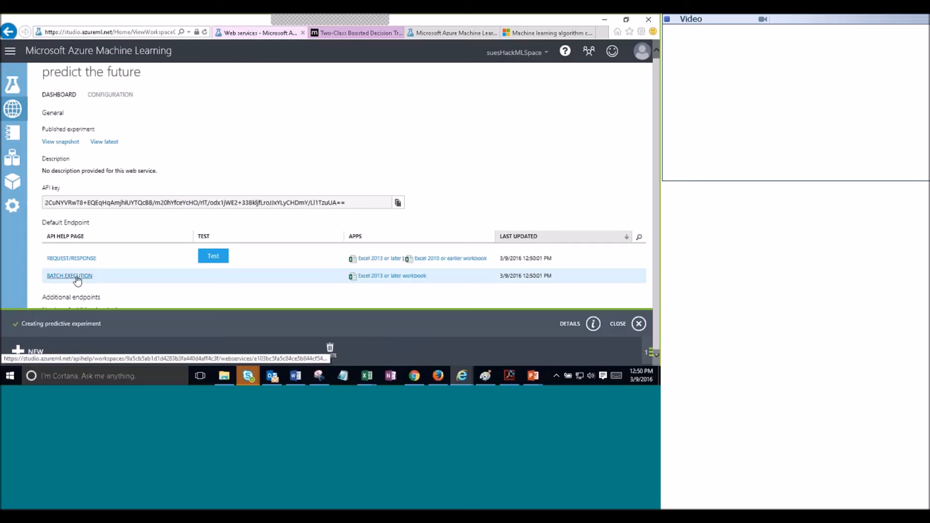
Start a web service test with DayOfMonth 25, DayOfWeek 1, OriginAirportID 12345 and DestAirportID 55566
left_click(215, 260)
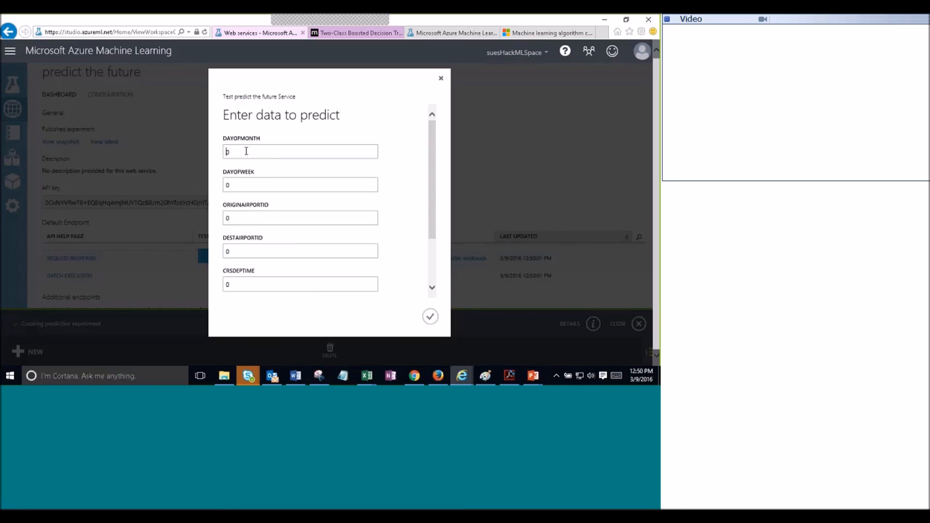
left_click_drag(246, 151, 222, 152)
type("25")
key("Tab")
type("1")
key("Tab")
type("12345")
key("Tab")
type("55566")
Set CRSDepTime to 1420 and CRSArrTime to 1715 in the test data and submit it for prediction
scroll(431, 203, "down", 2)
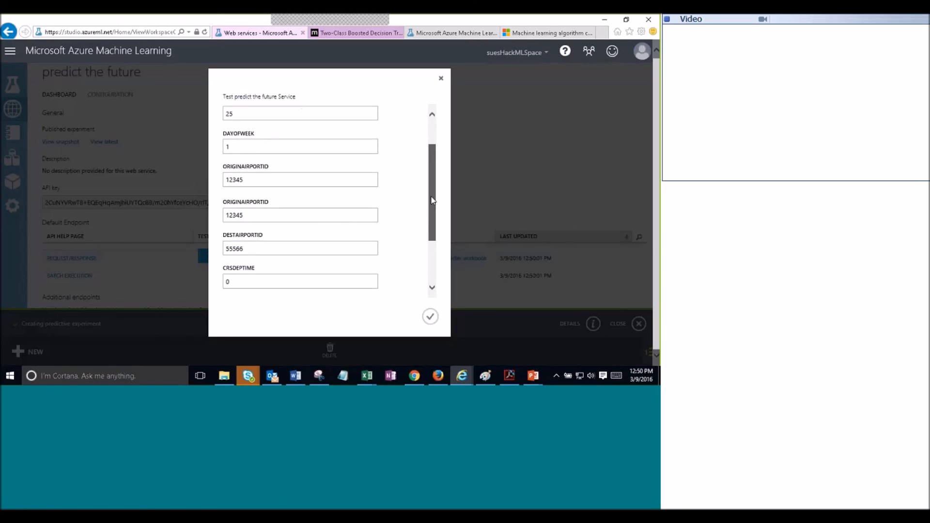
scroll(430, 243, "down", 1)
left_click_drag(275, 216, 204, 219)
type("1423")
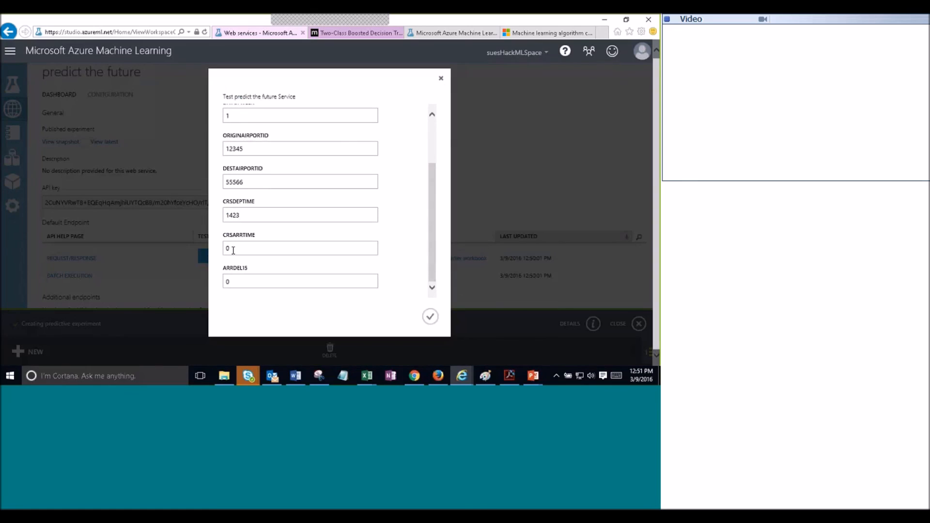
left_click_drag(233, 250, 208, 252)
type("1715")
left_click_drag(243, 214, 234, 216)
type("20")
double_click(249, 284)
left_click(431, 318)
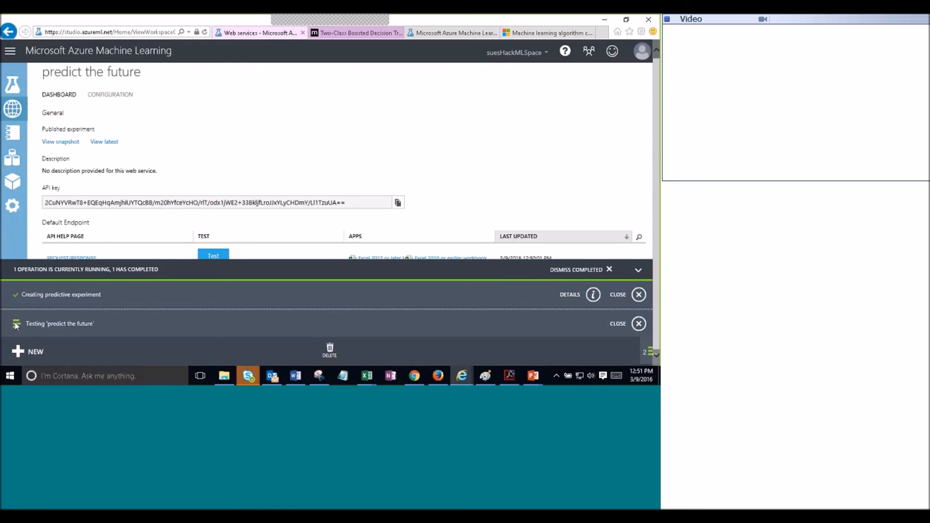
Examine the test result's input columns, Scored Labels and Scored Probabilities with their returned values, and dismiss the notifications
left_click_drag(104, 324, 298, 321)
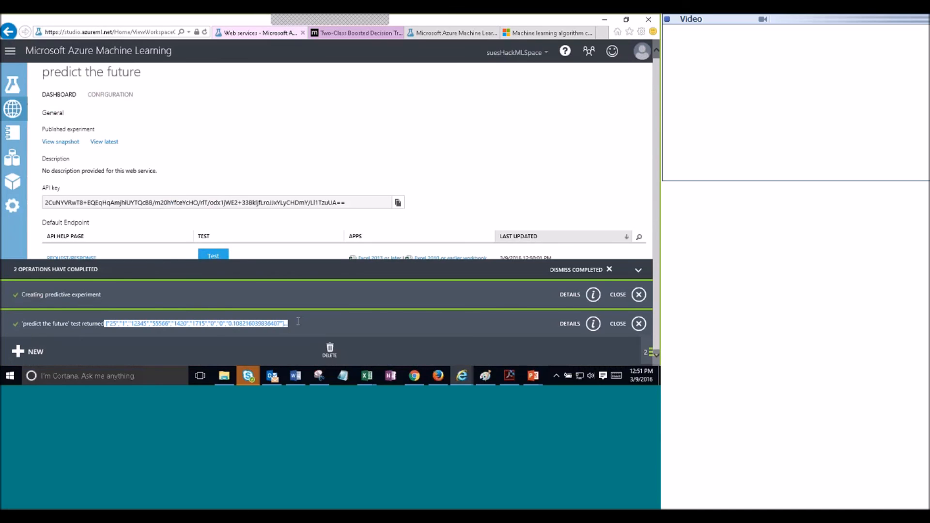
left_click(592, 323)
left_click_drag(211, 306, 467, 308)
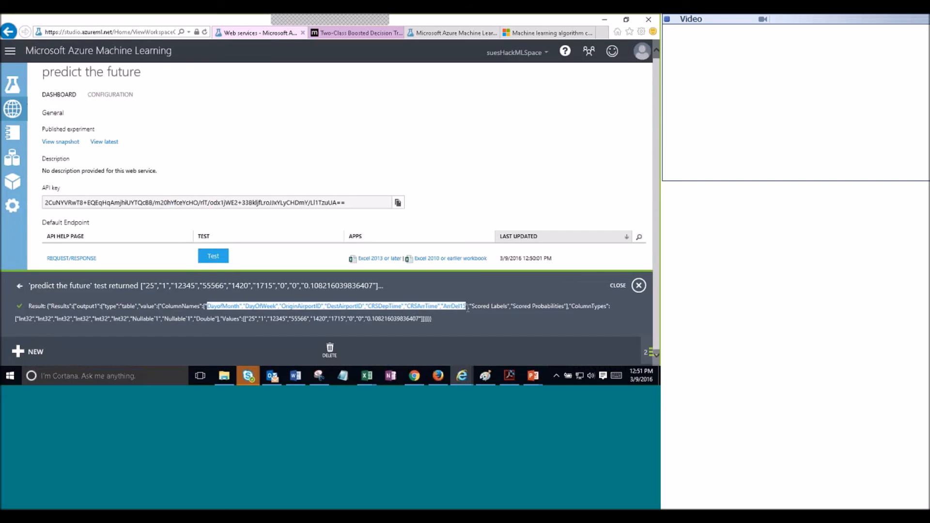
left_click(470, 305)
left_click_drag(471, 305, 561, 306)
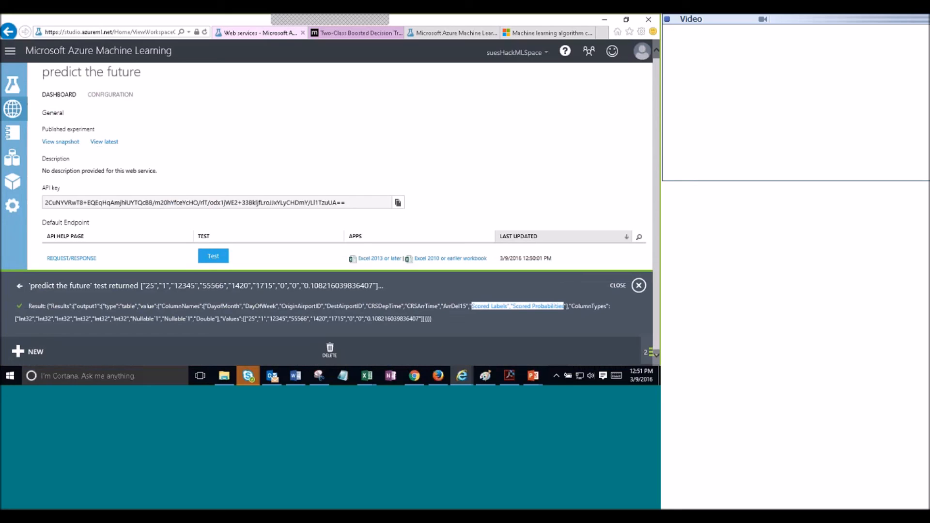
left_click_drag(466, 306, 497, 305)
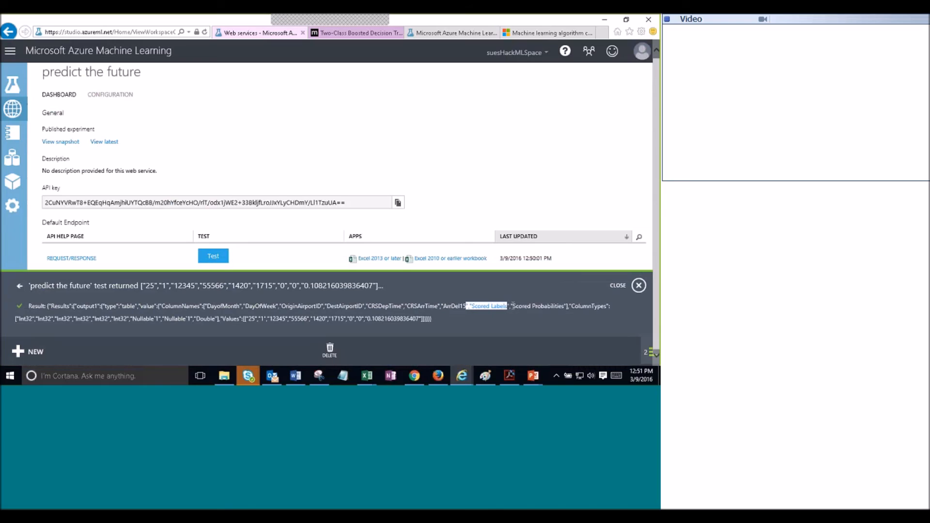
left_click_drag(512, 305, 564, 305)
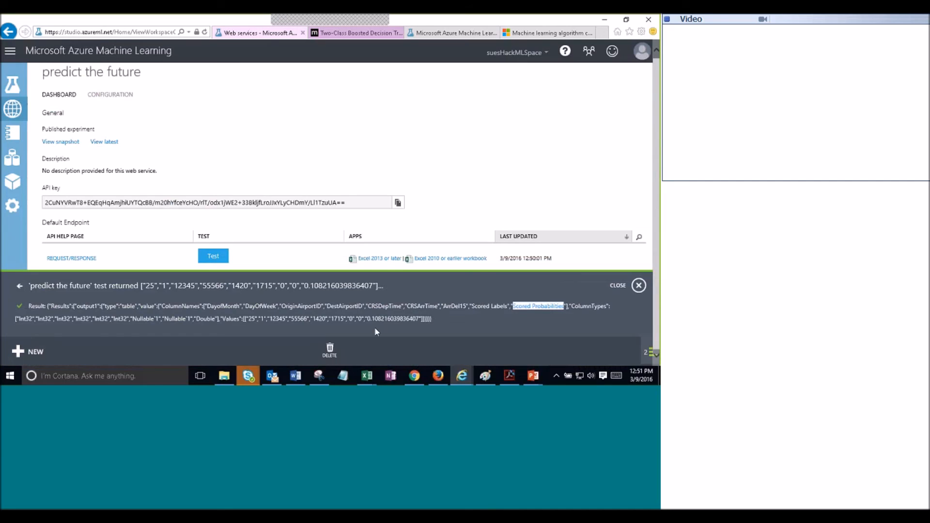
left_click(355, 319)
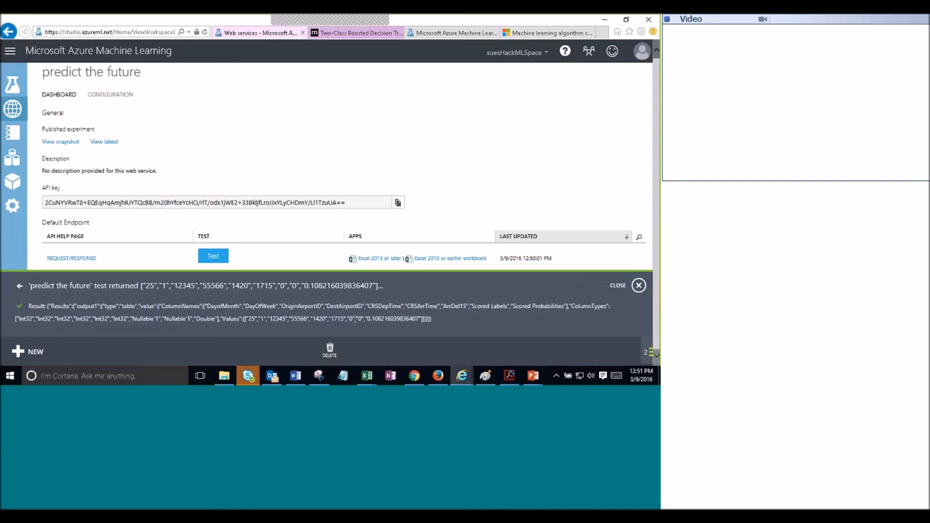
left_click_drag(354, 319, 367, 320)
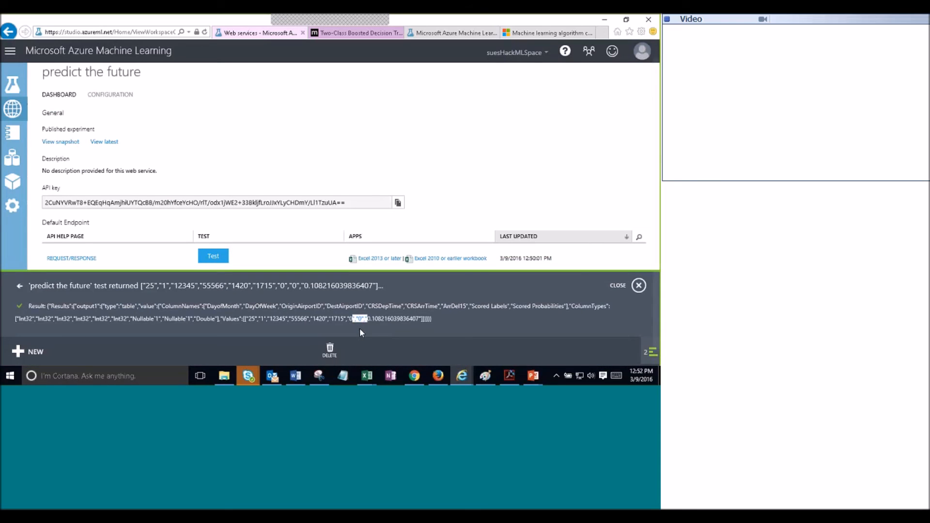
left_click(372, 320)
left_click_drag(372, 319, 391, 319)
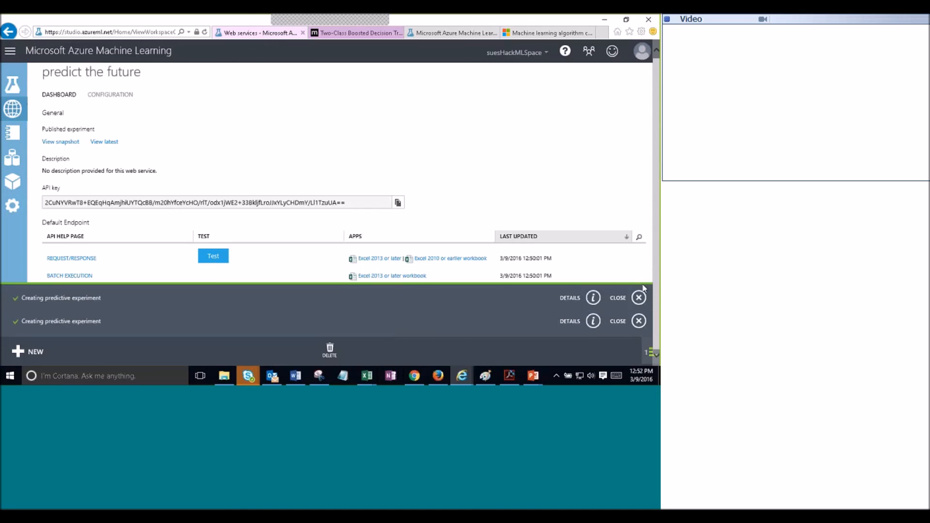
left_click(637, 326)
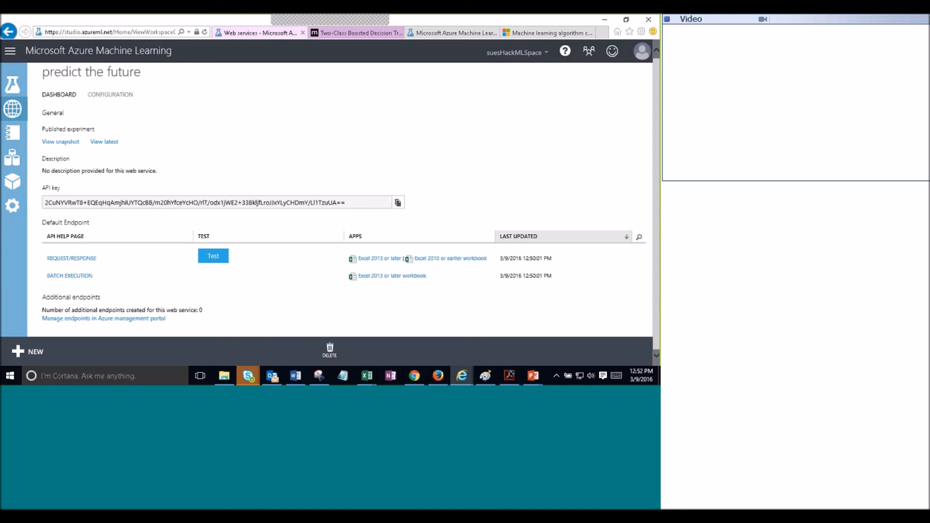
Open the request/response API documentation, review the POST request URI, and go to the sample code
left_click(57, 262)
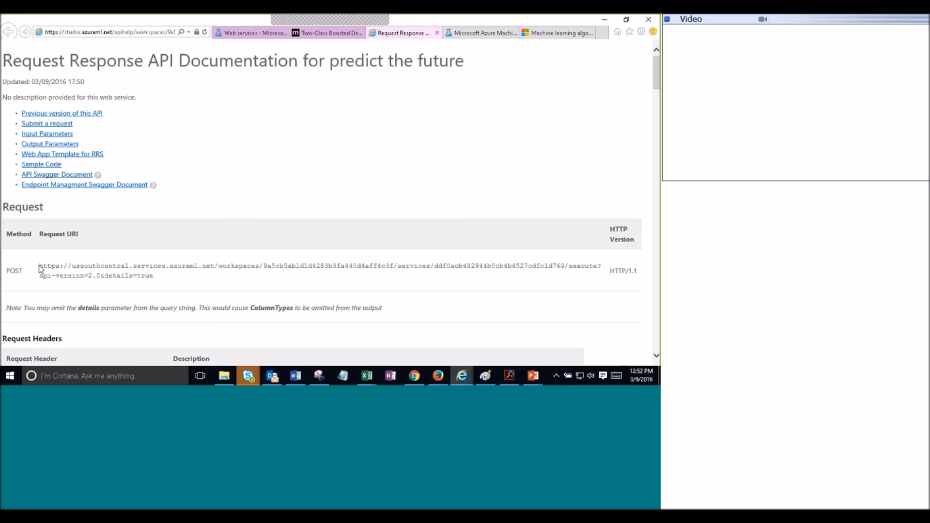
left_click_drag(39, 268, 150, 280)
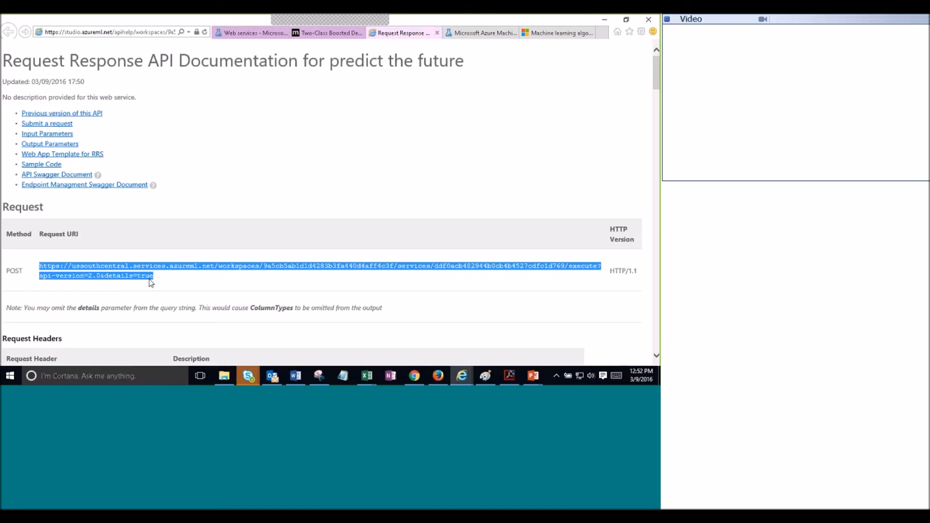
scroll(149, 280, "down", 3)
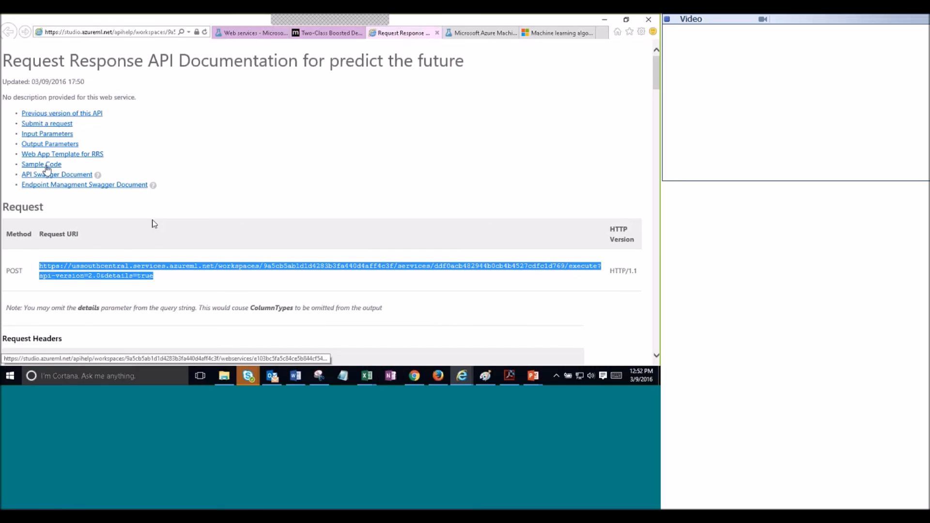
left_click(47, 168)
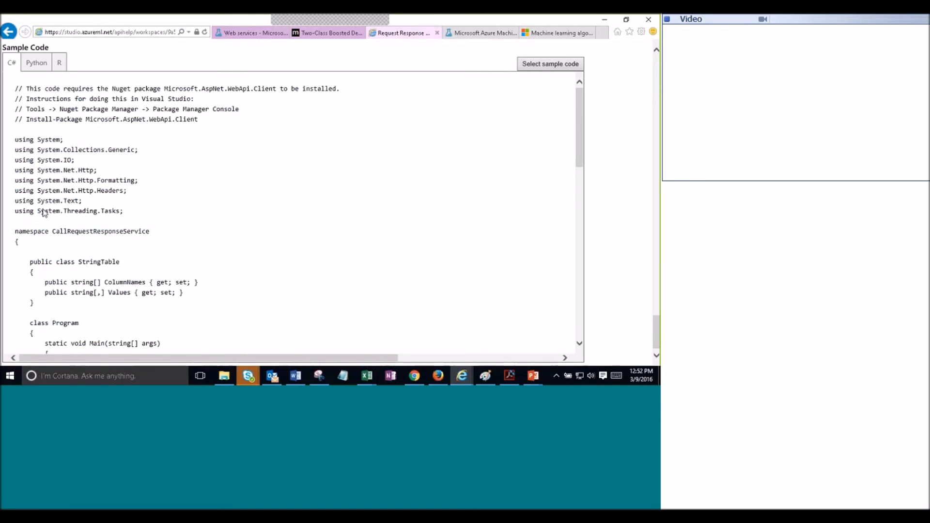
Review the C# sample code, highlighting the input column names with their values and the apiKey placeholder
scroll(44, 215, "down", 9)
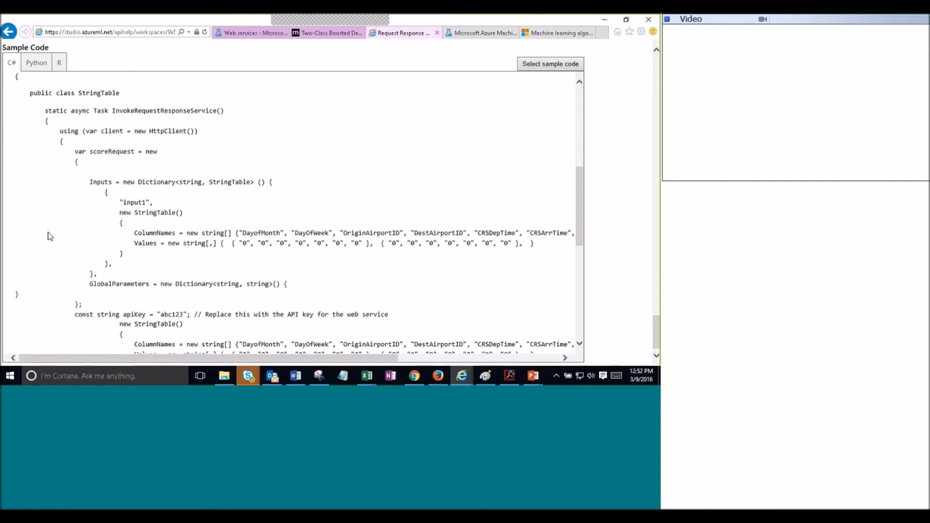
scroll(48, 232, "down", 4)
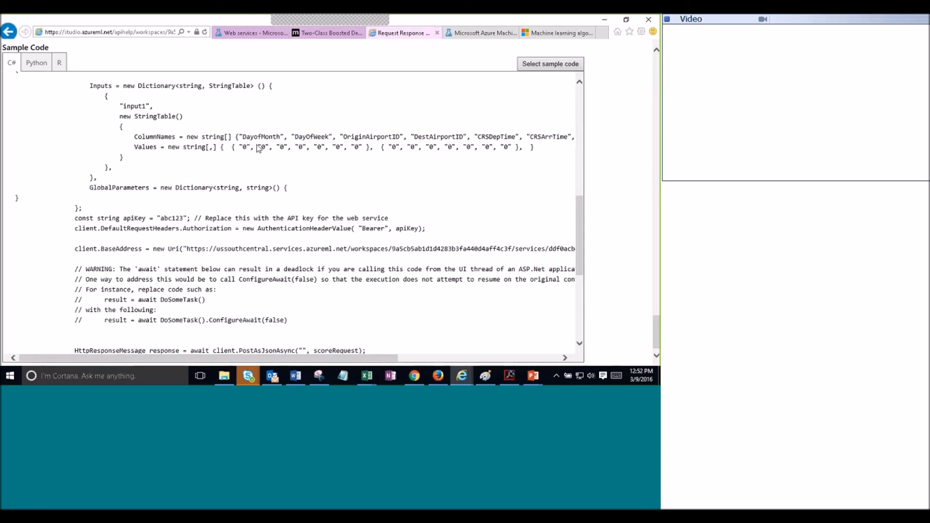
left_click_drag(236, 136, 380, 147)
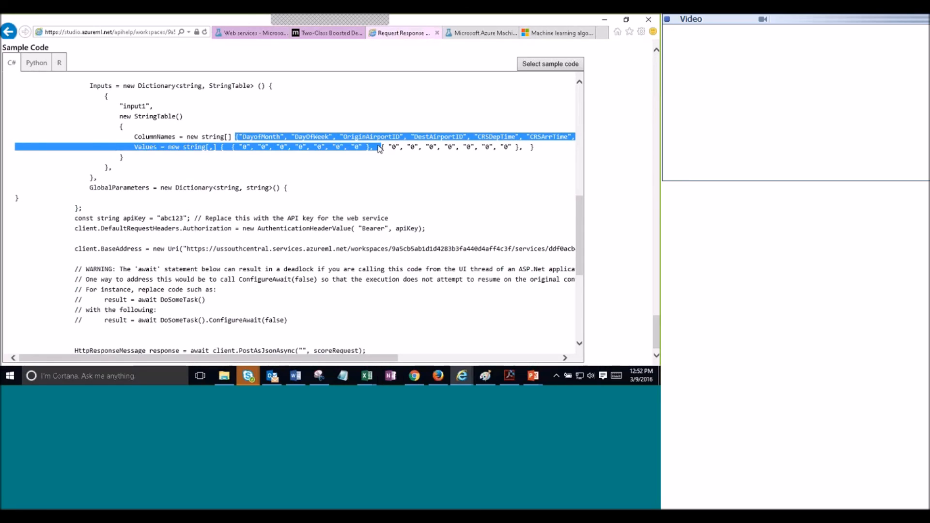
left_click(379, 148)
left_click_drag(157, 218, 184, 221)
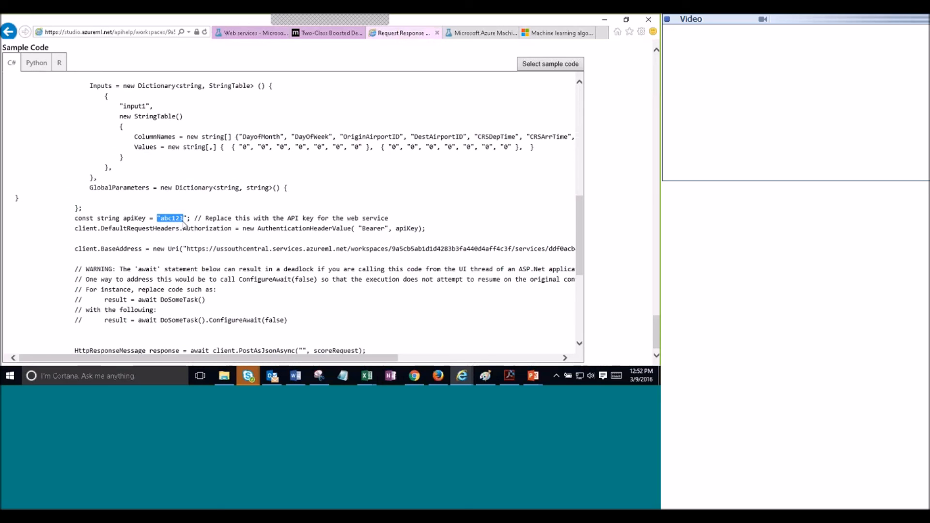
Locate the API key on the web service dashboard and return to the request/response sample code
left_click(460, 34)
left_click(249, 33)
left_click(76, 205)
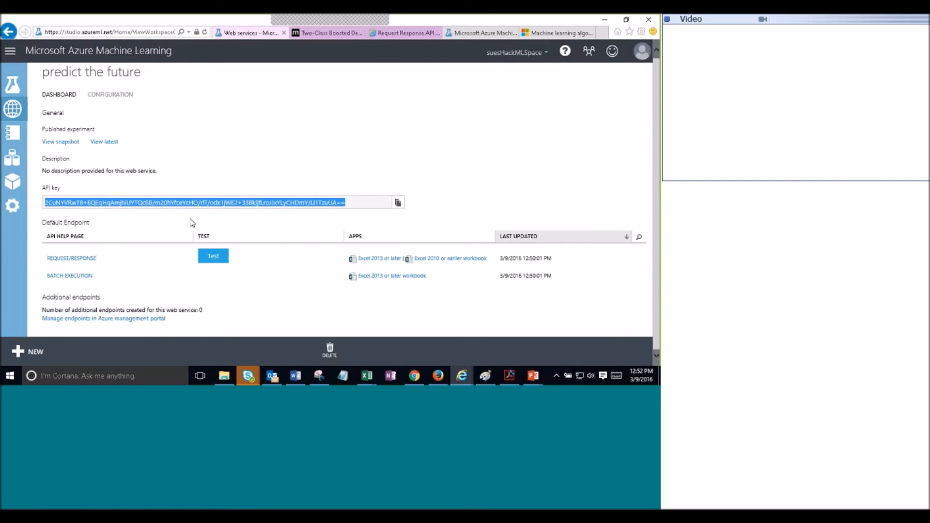
left_click(484, 33)
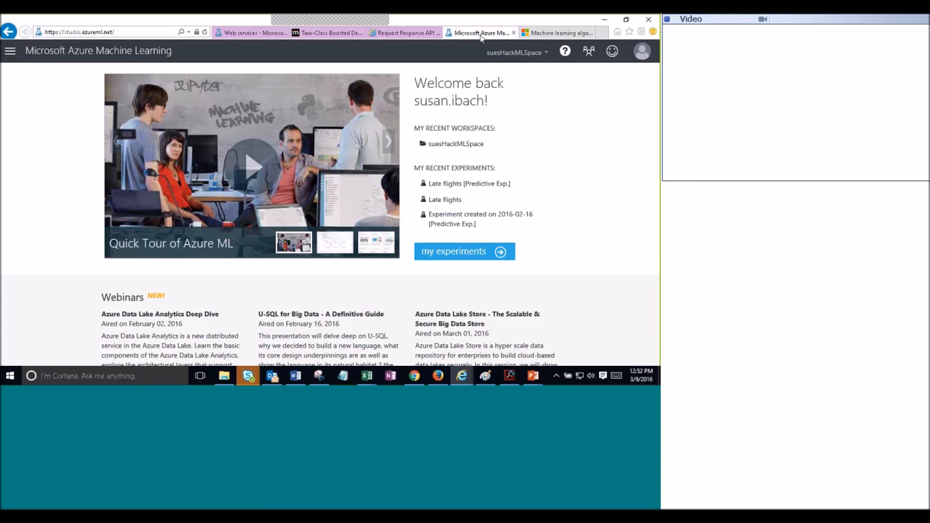
left_click(398, 33)
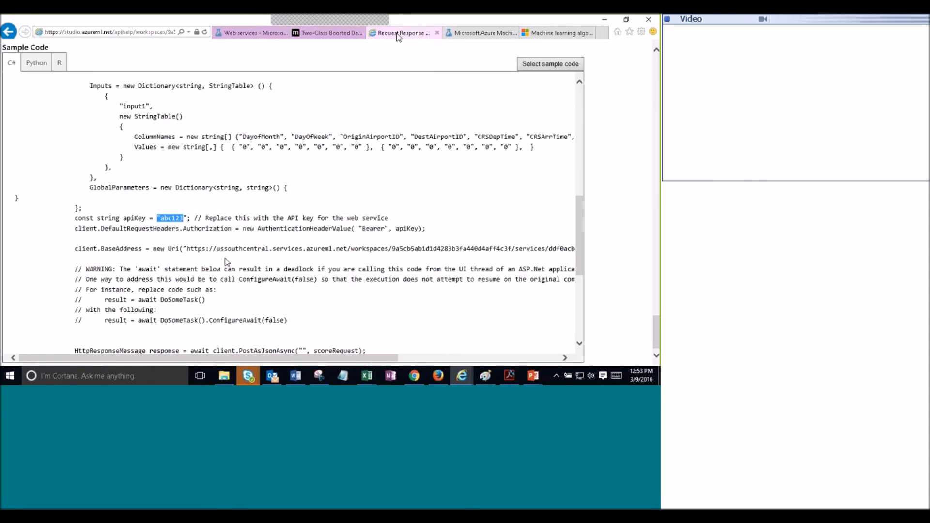
Compare the Python and R versions of the sample code, ending on the Python version
left_click(36, 65)
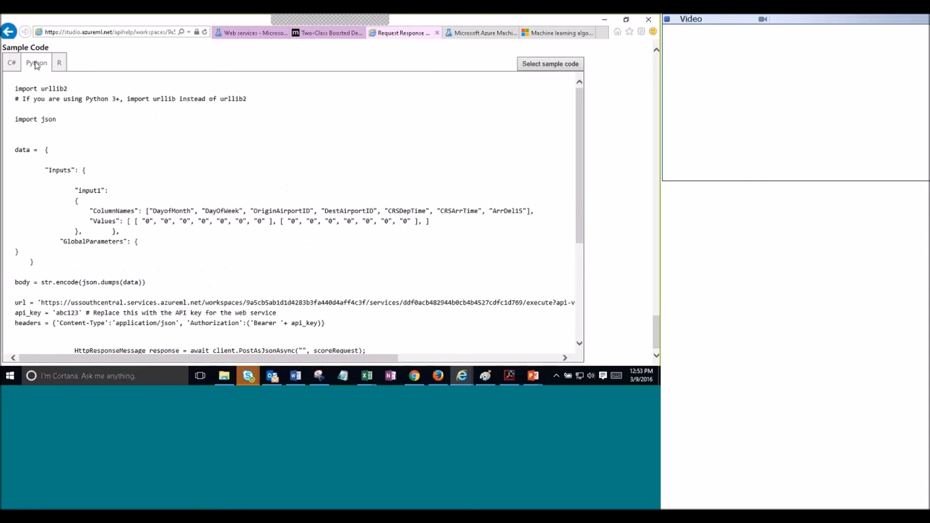
left_click(58, 67)
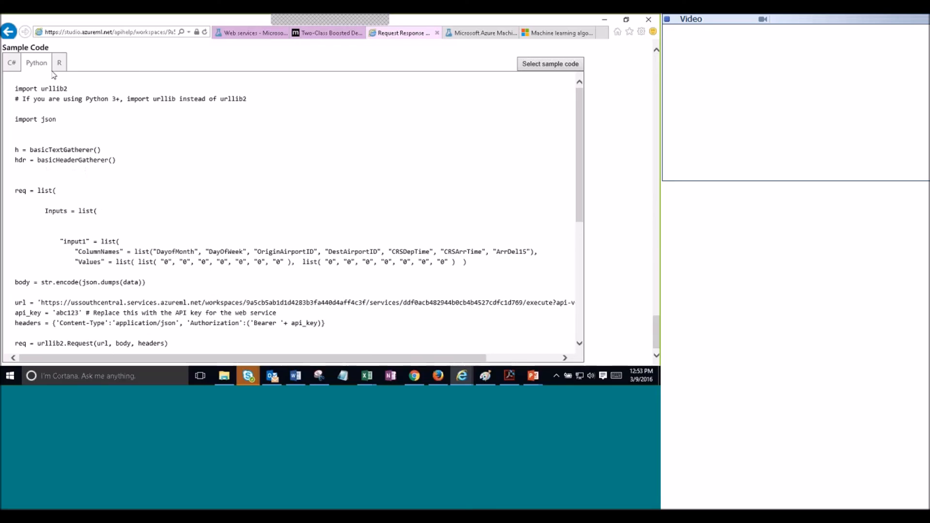
left_click(42, 64)
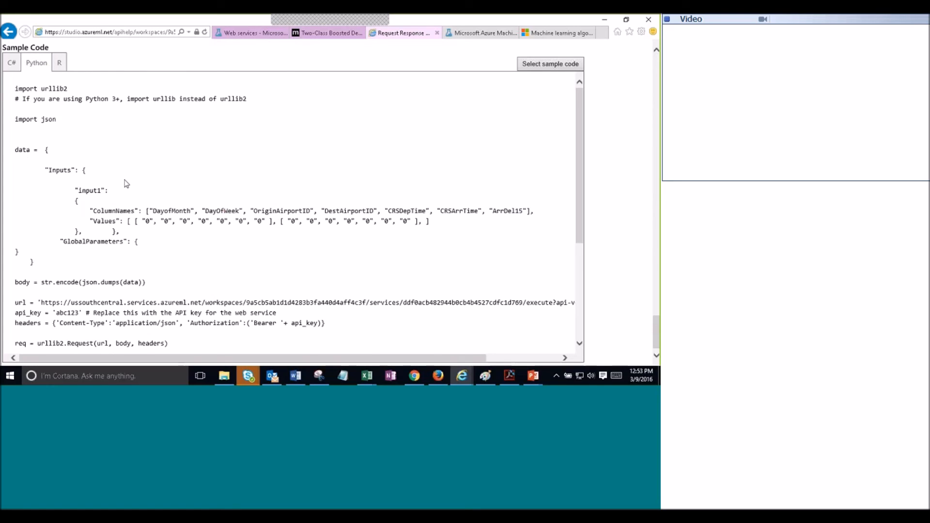
Return to the web service dashboard, deselect the API key and open the list of experiments
left_click(252, 33)
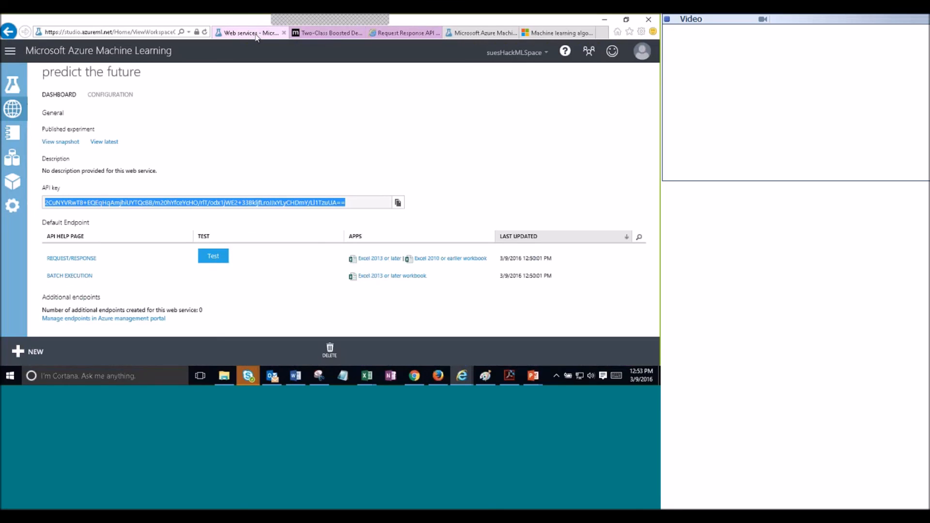
left_click(251, 178)
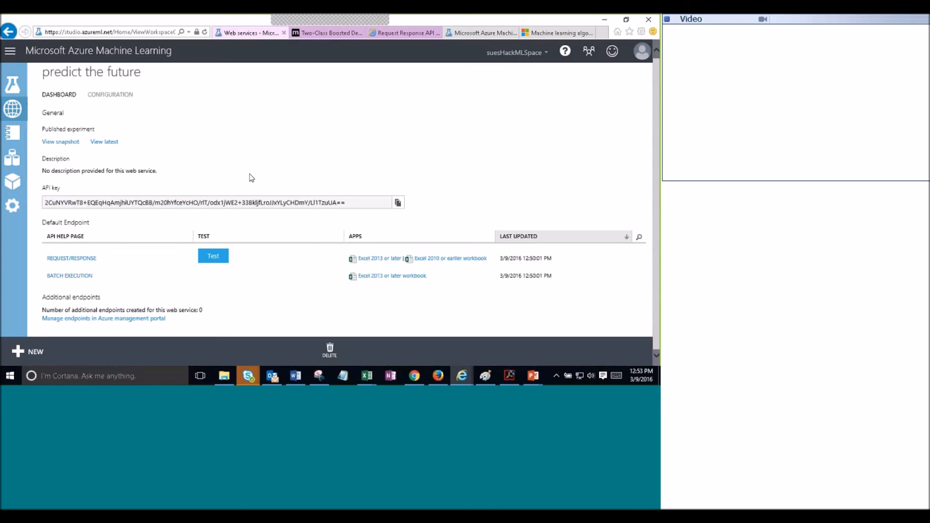
left_click(15, 85)
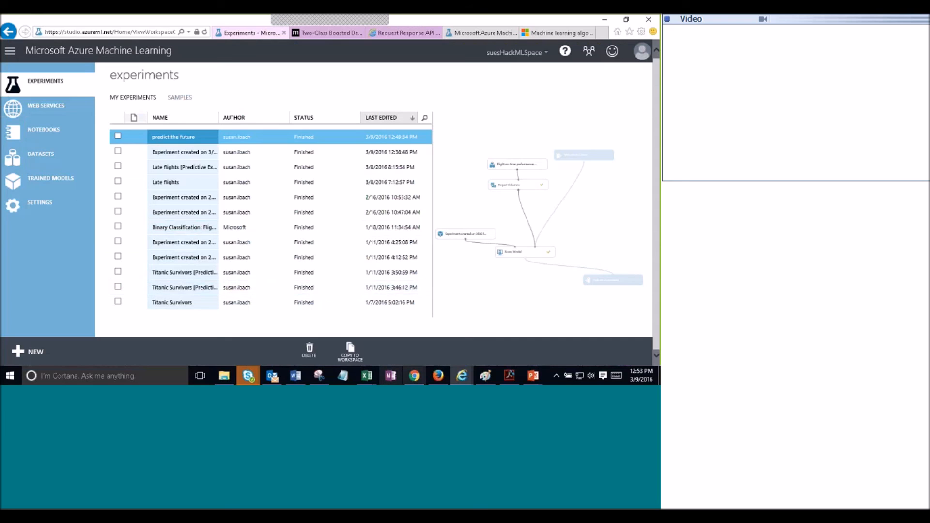
Switch to the PowerPoint slide show and advance to the slide about using someone else's trained models
mouse_move(457, 377)
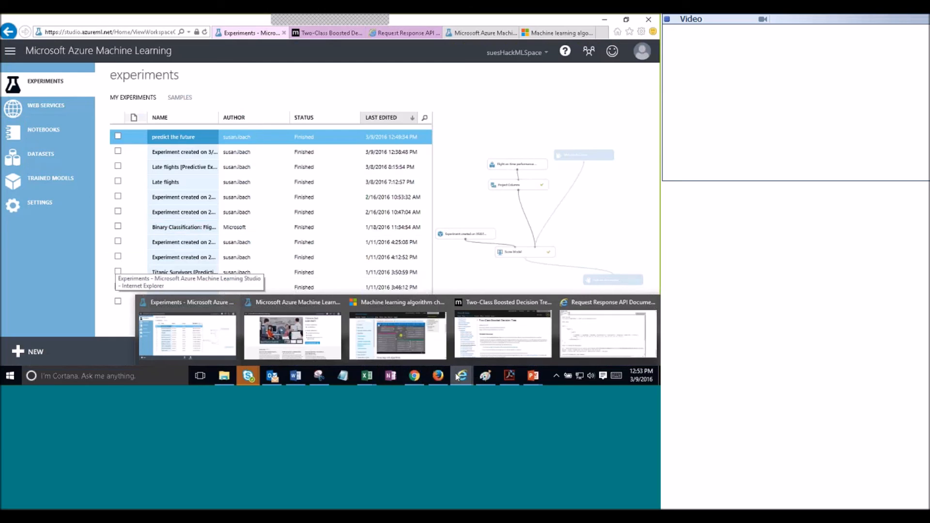
mouse_move(533, 375)
left_click(558, 345)
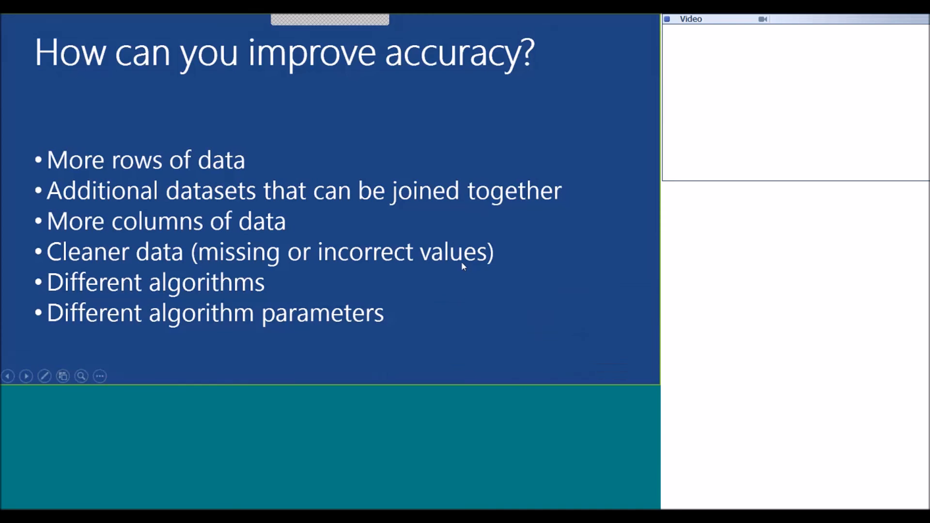
left_click(312, 273)
left_click(312, 273)
left_click(312, 273)
left_click(312, 274)
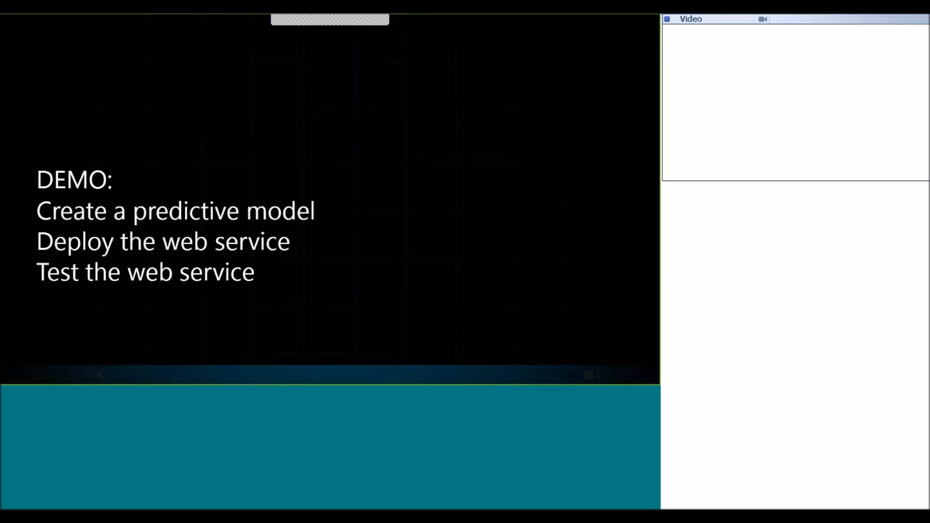
key("Right")
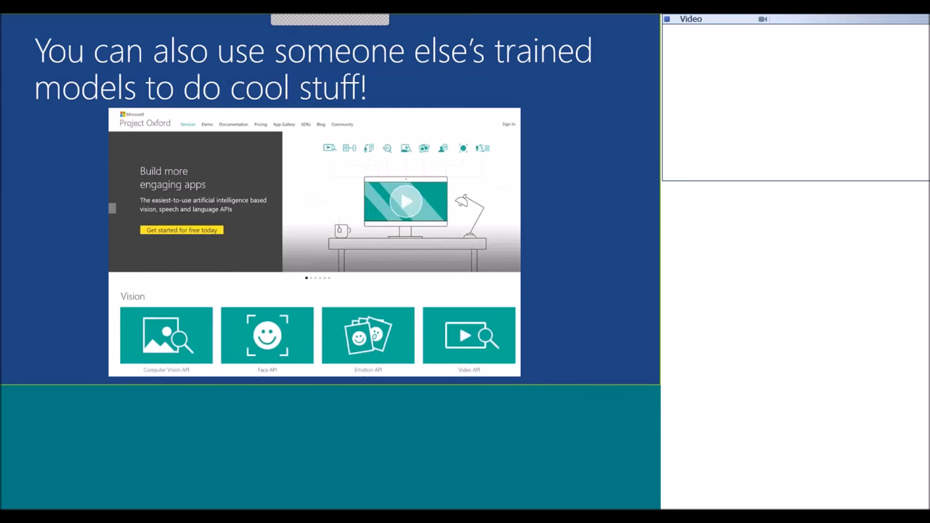
Switch back to Internet Explorer, search the web for "project oxford" and open the Microsoft Project Oxford home page
key("alt+Tab")
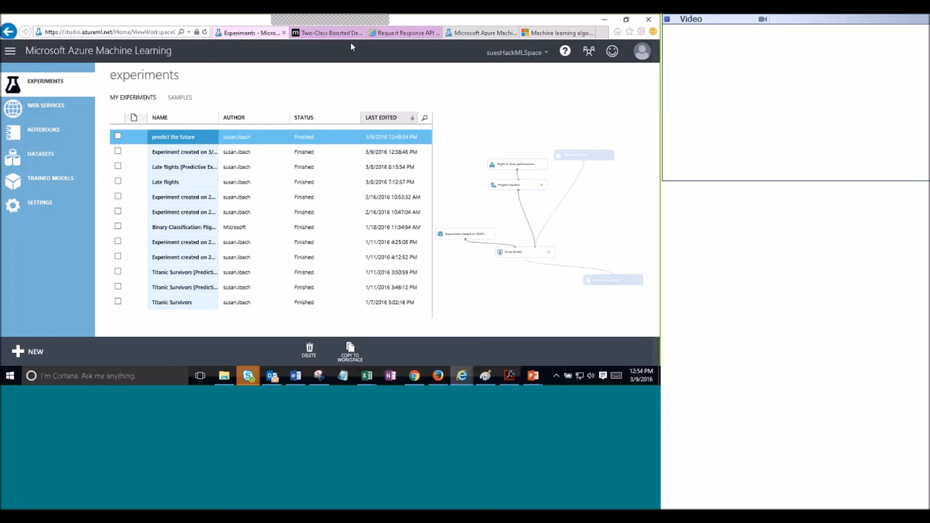
left_click(481, 32)
left_click(140, 32)
type("p")
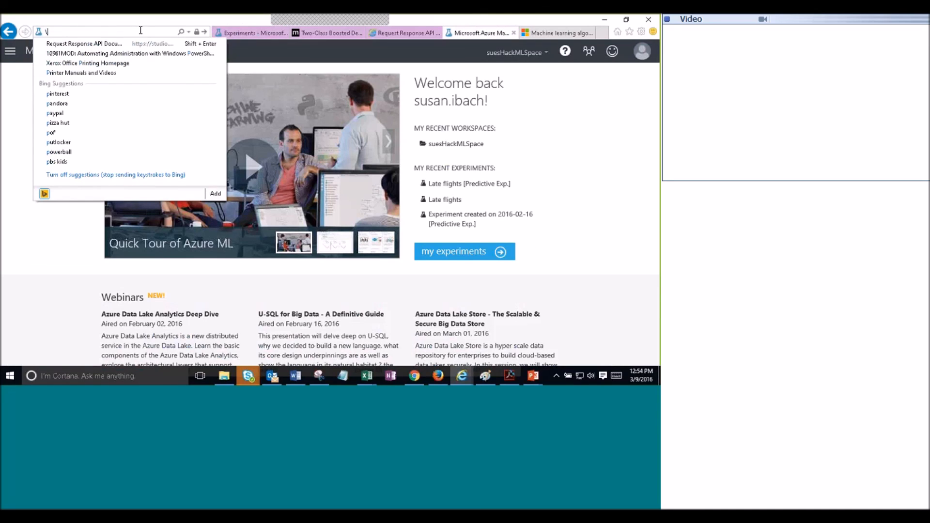
type("roject oxf")
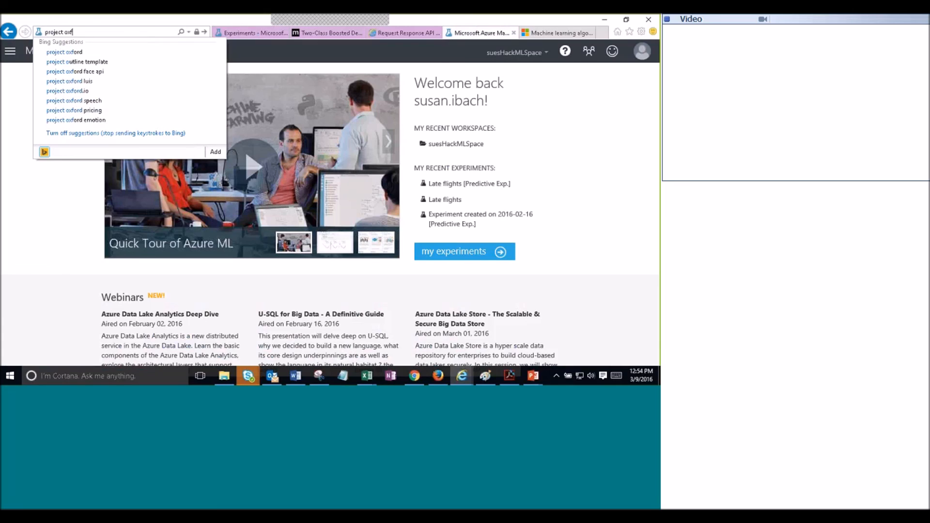
type("ord")
key("Return")
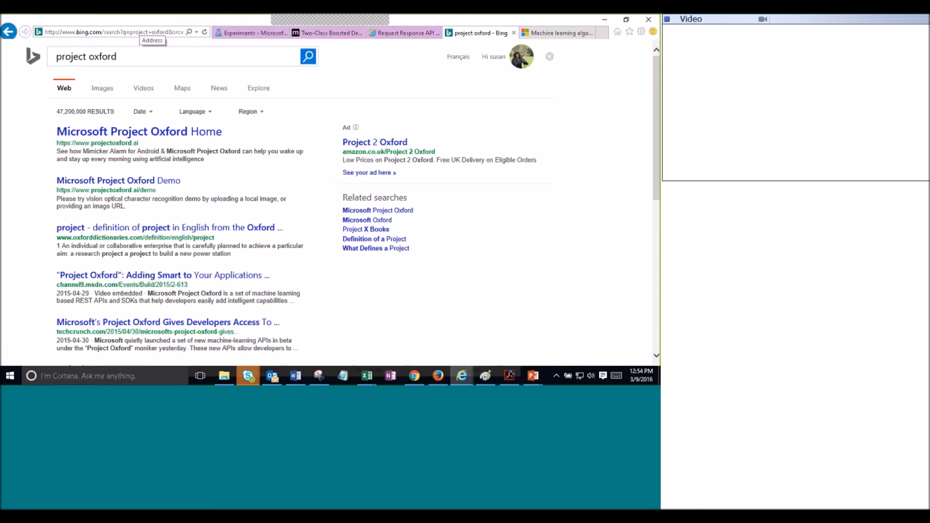
left_click(118, 132)
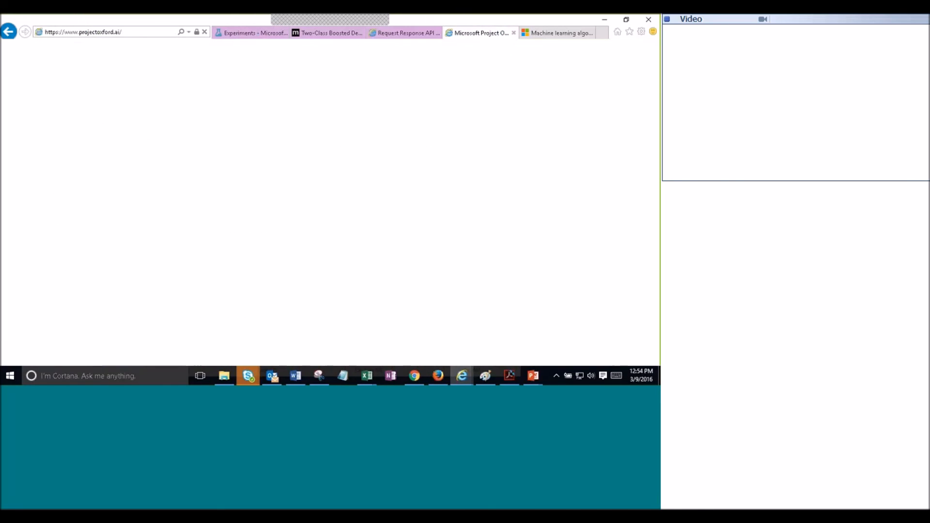
Open the Emotion Recognition demo from Project Oxford's collection of demos
left_click(225, 65)
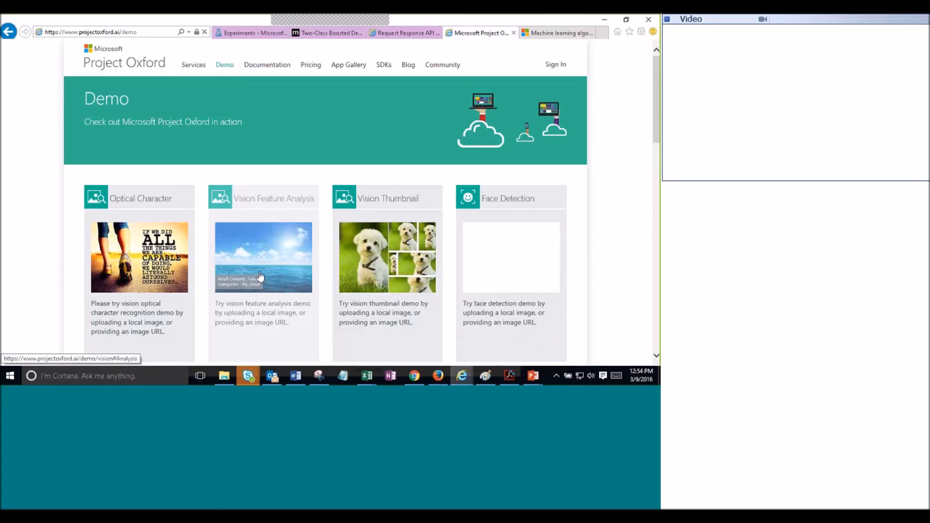
scroll(260, 276, "down", 5)
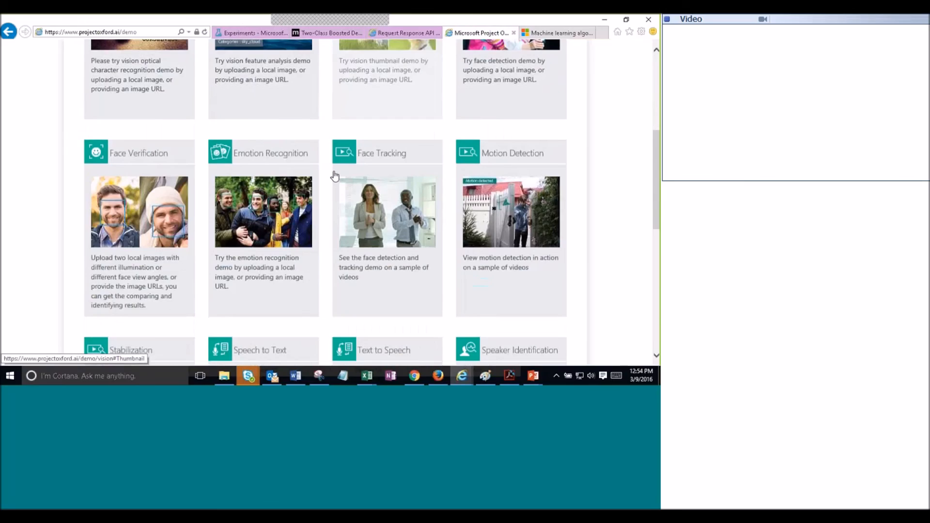
left_click(250, 218)
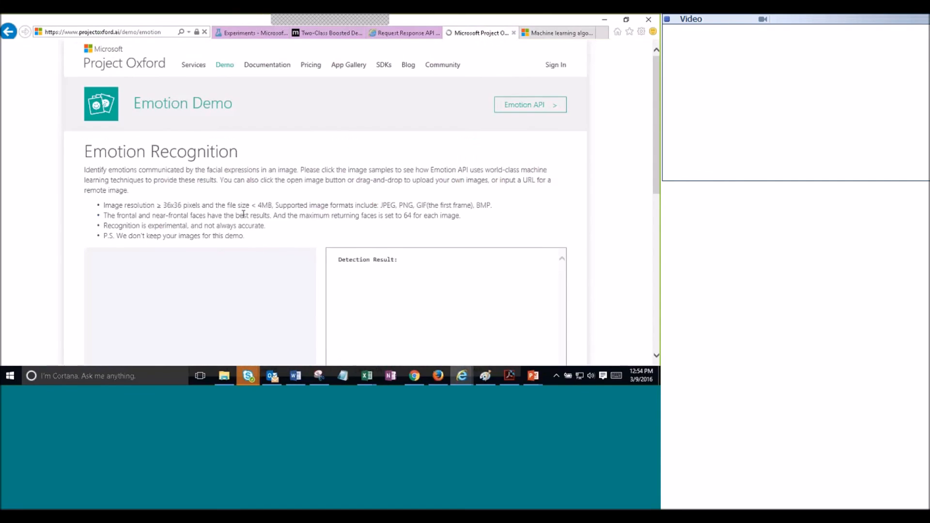
Run emotion detection on the sample photo of the older couple, inspect each face's scores, and run it on the frowning woman's photo
scroll(242, 212, "down", 3)
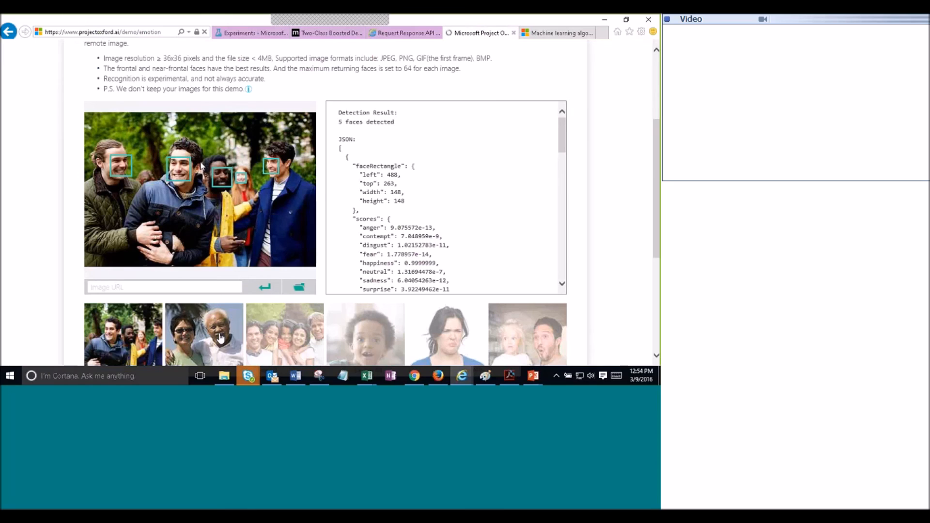
left_click(220, 338)
mouse_move(221, 177)
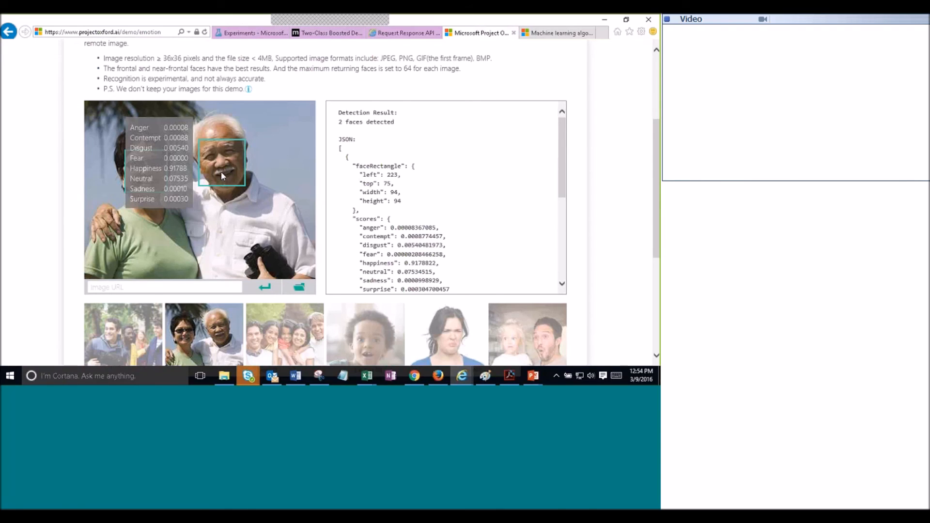
mouse_move(143, 179)
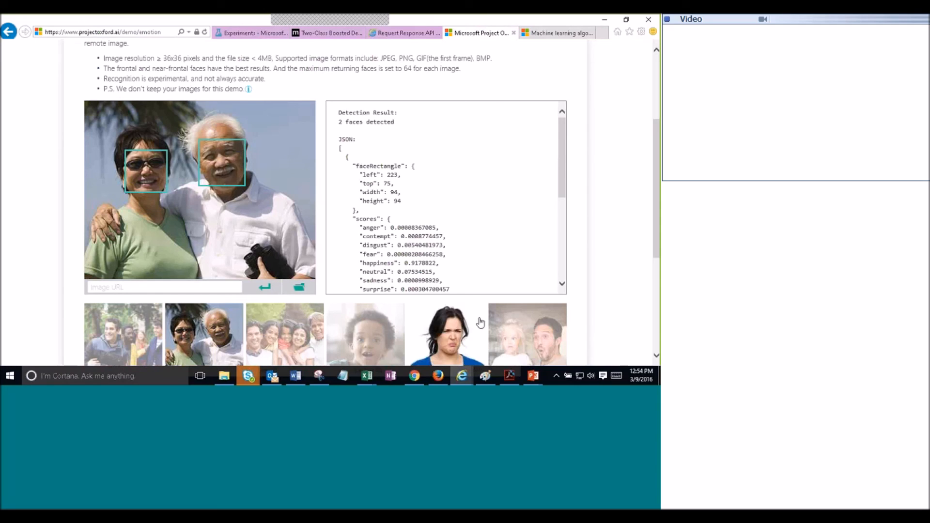
left_click(450, 338)
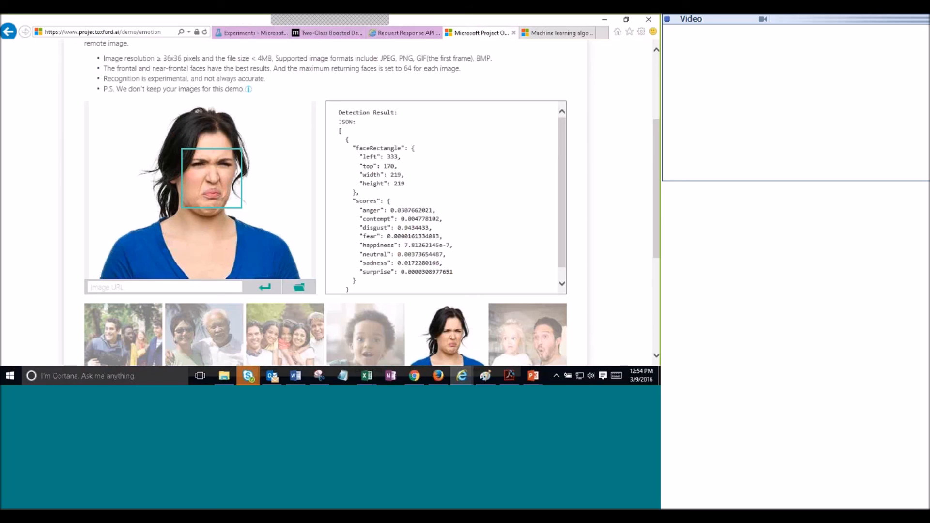
Open Project Oxford's pricing and review the Vision API plans, highlighting the Computer Vision API's free plan
scroll(266, 184, "up", 3)
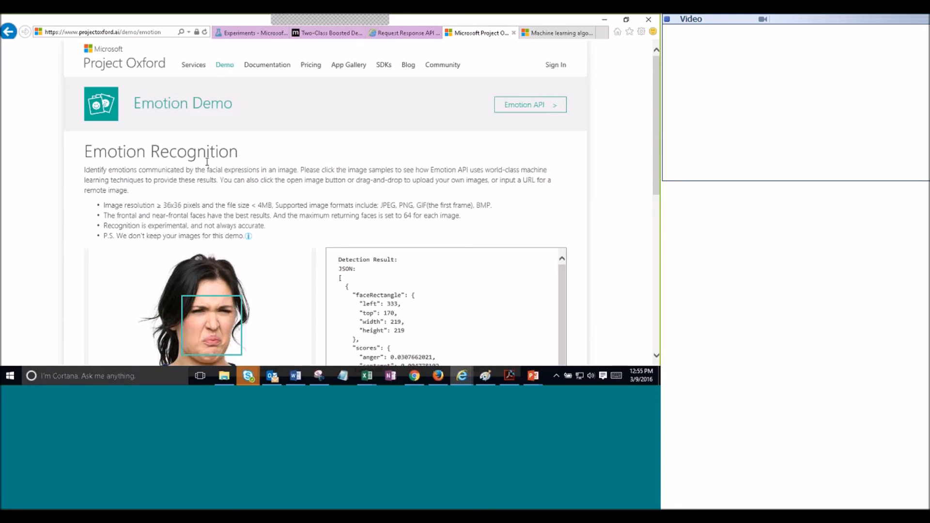
left_click(306, 67)
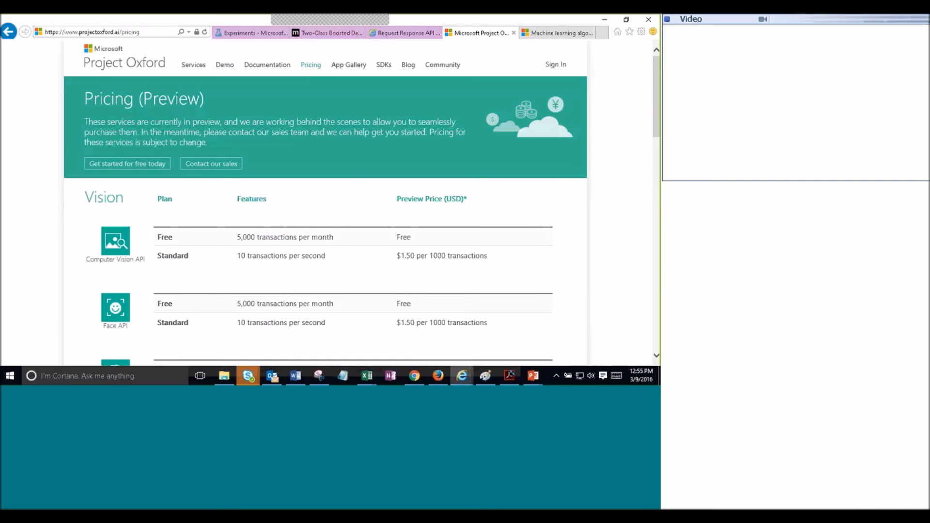
left_click_drag(237, 237, 426, 237)
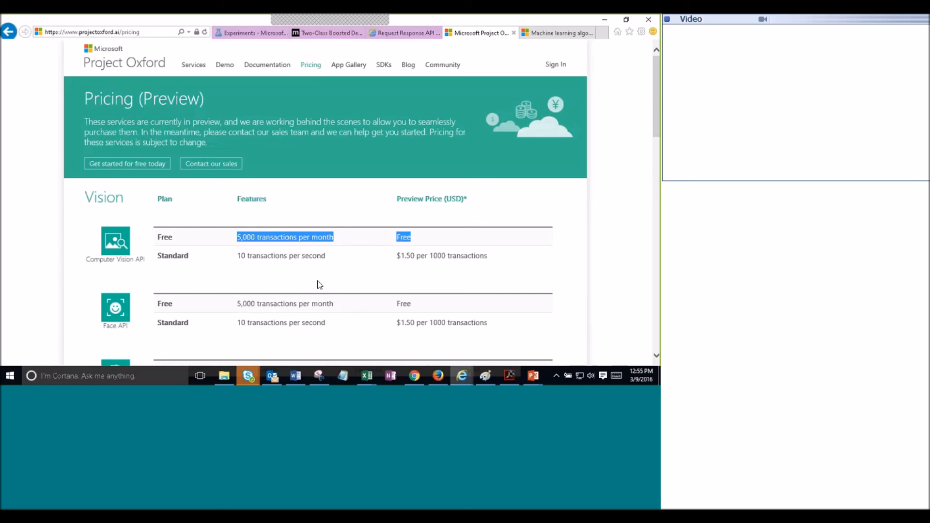
scroll(232, 256, "down", 2)
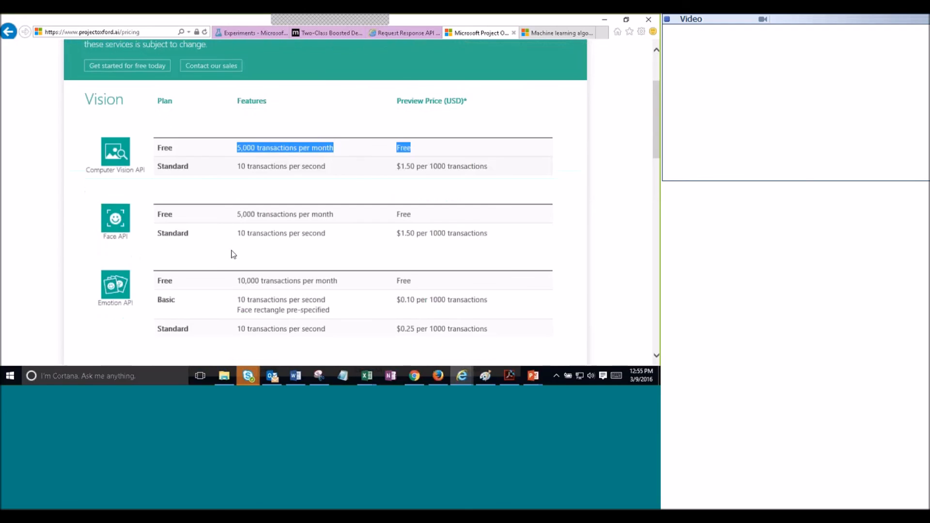
scroll(329, 257, "up", 2)
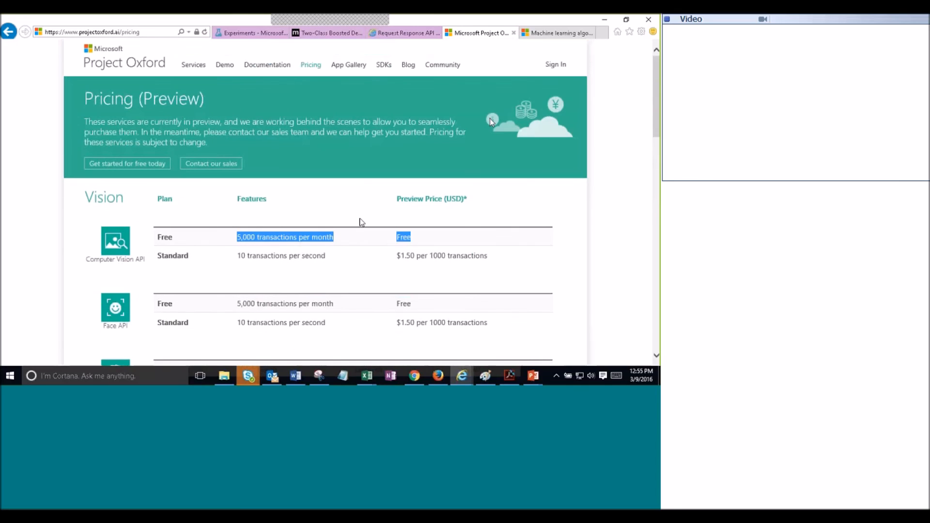
Minimize the browser and advance the PowerPoint slide show to the "Keep exploring!" slide
left_click(606, 20)
left_click(519, 207)
left_click(518, 208)
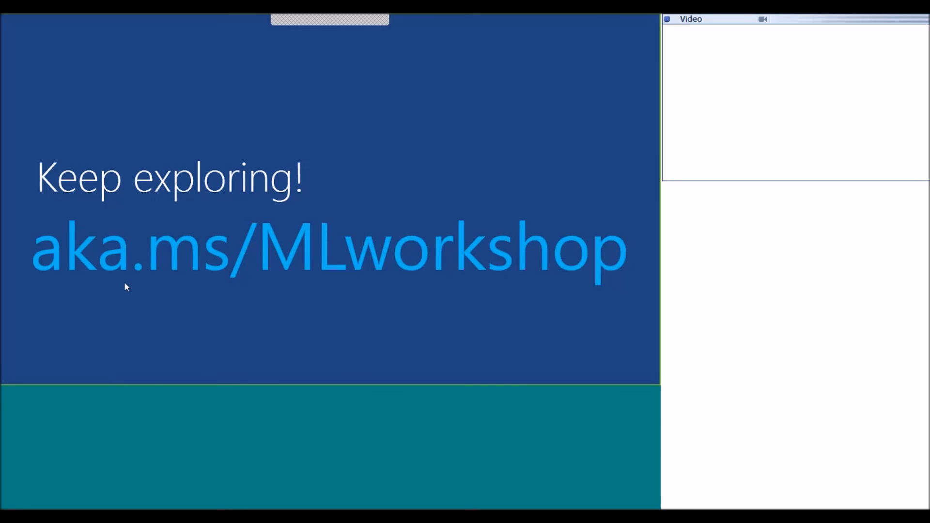
Switch to Internet Explorer and open the workshop resources page at aka.ms/mlworkshop
key("alt+Tab")
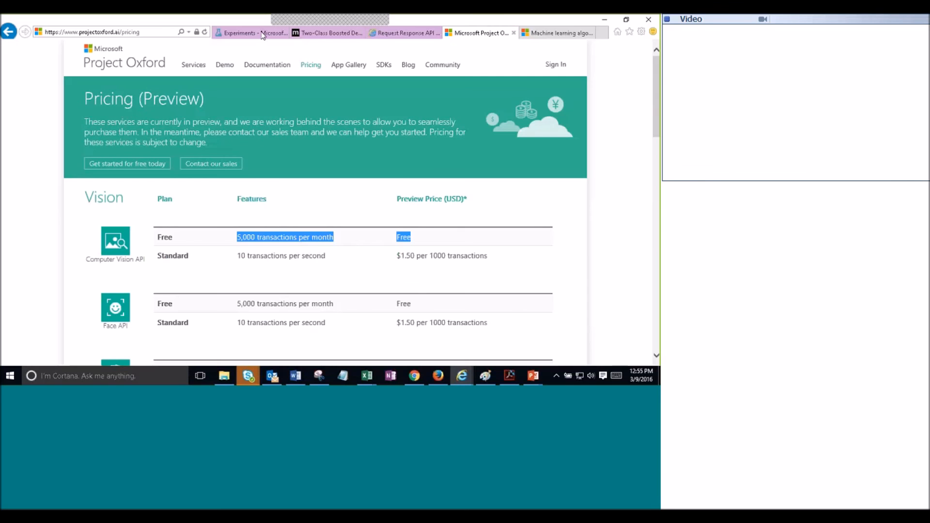
left_click(127, 33)
type("aka")
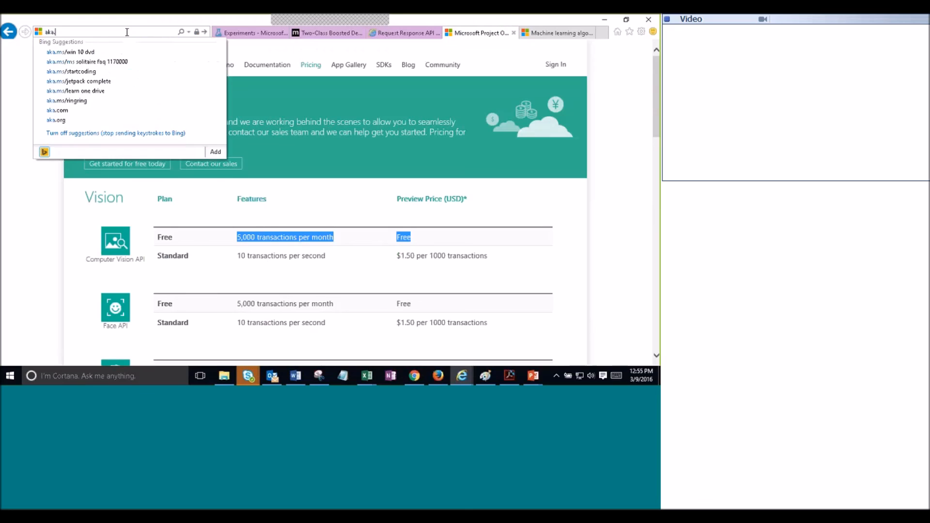
type(".ms/mlworksh")
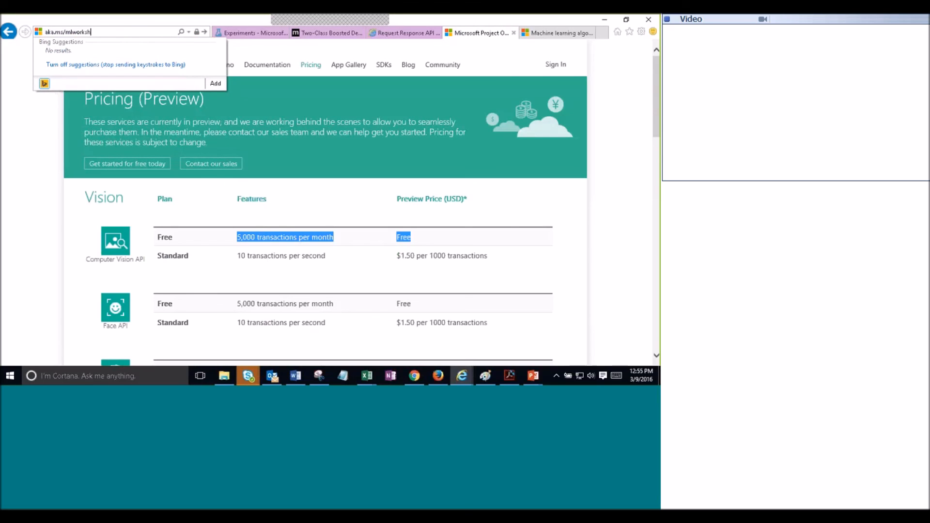
type("op")
key("Return")
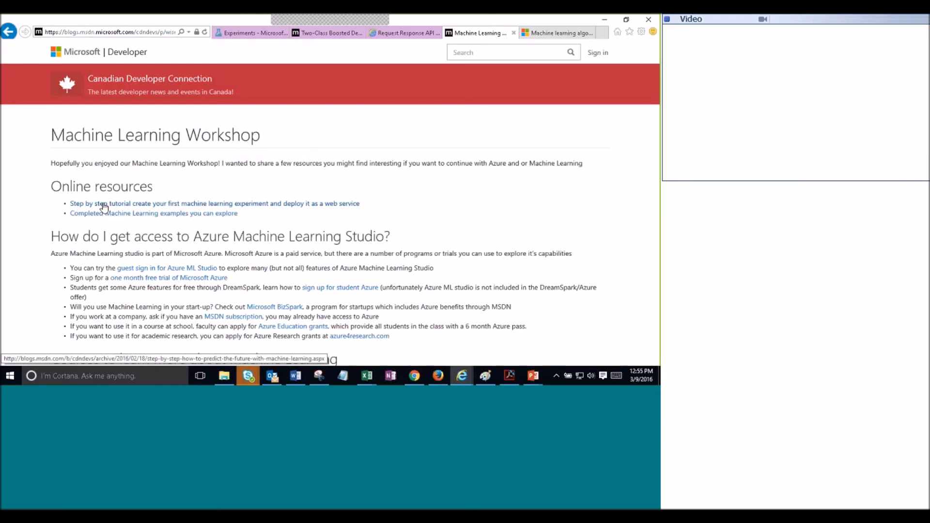
Review the workshop page's online resources and highlight "Azure Machine Learning Studio" in the access heading
scroll(103, 208, "down", 1)
scroll(104, 201, "down", 1)
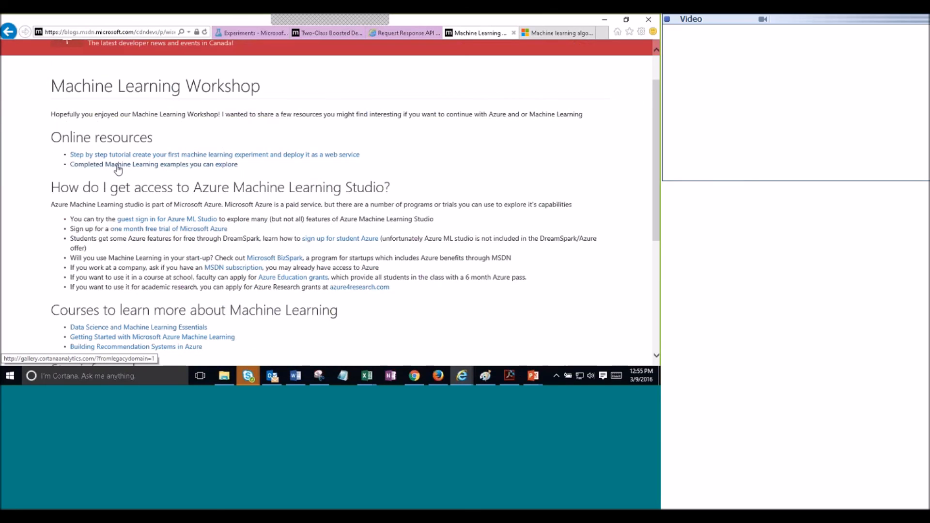
scroll(117, 168, "down", 1)
scroll(117, 168, "down", 1)
left_click_drag(194, 139, 385, 140)
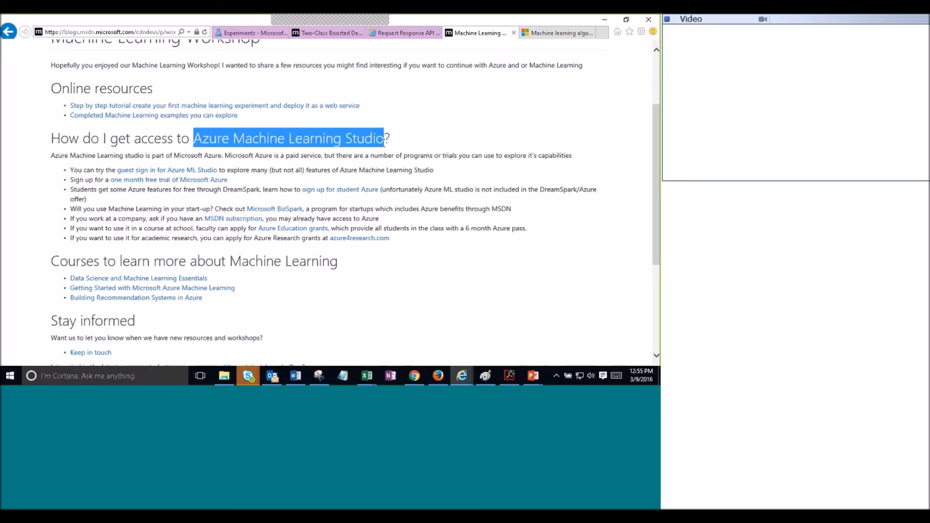
left_click(384, 141)
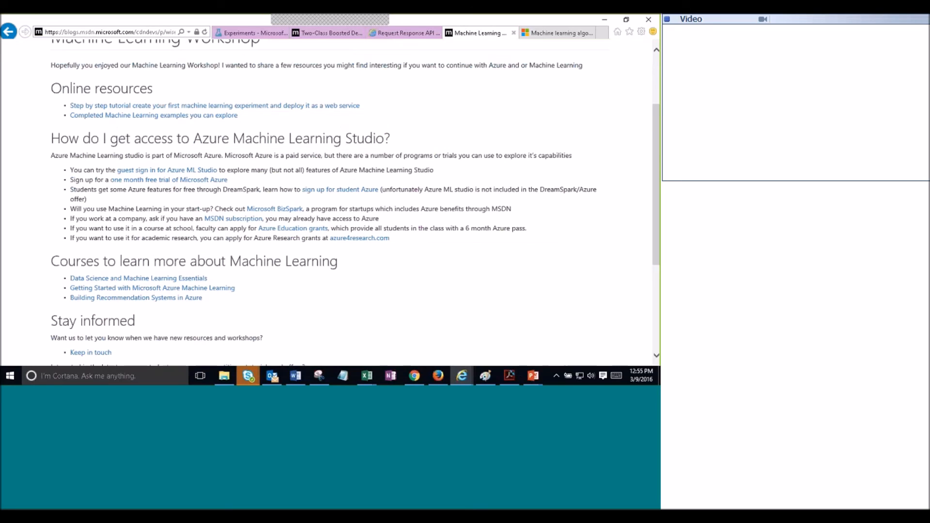
Highlight the MSDN subscription and guest sign-in access options, and review the courses and Stay informed sections
left_click_drag(118, 219, 395, 219)
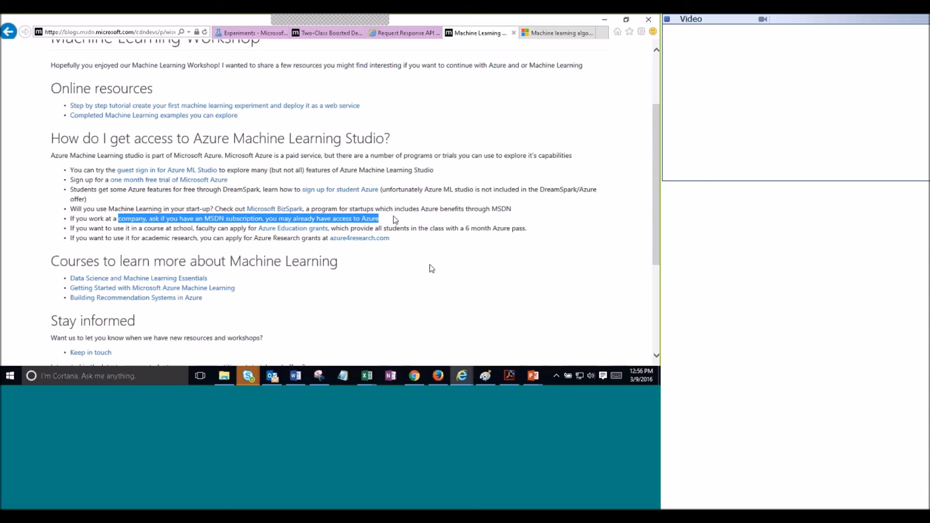
left_click_drag(105, 170, 232, 172)
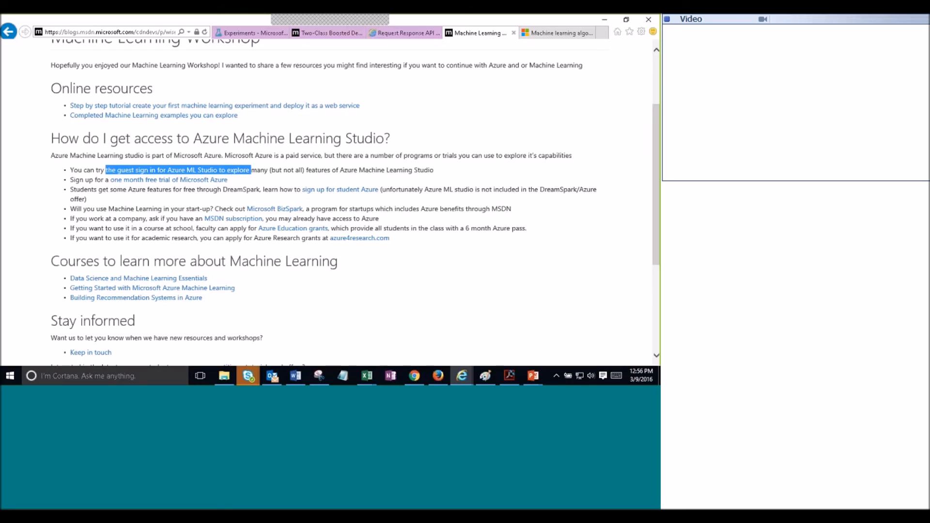
left_click(27, 178)
scroll(174, 243, "down", 3)
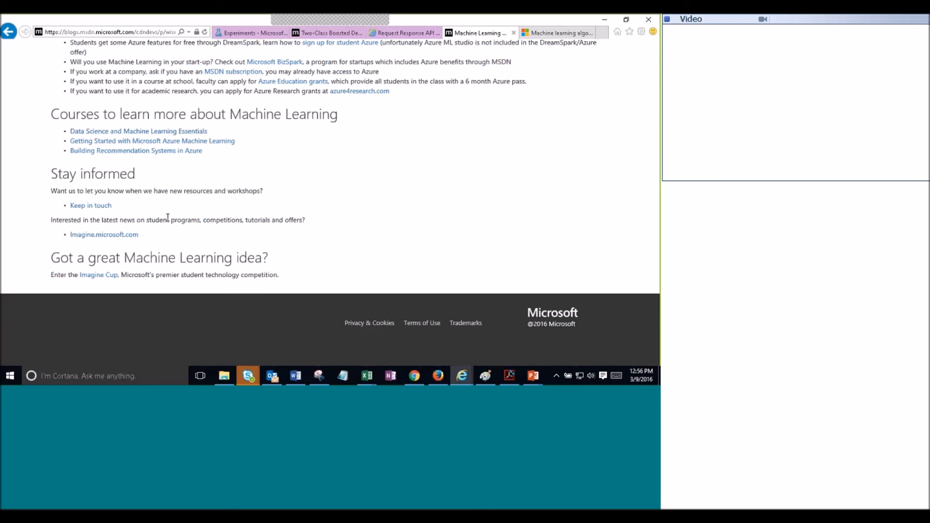
Switch back to the running PowerPoint slide show on the "Keep exploring!" slide
scroll(167, 218, "up", 5)
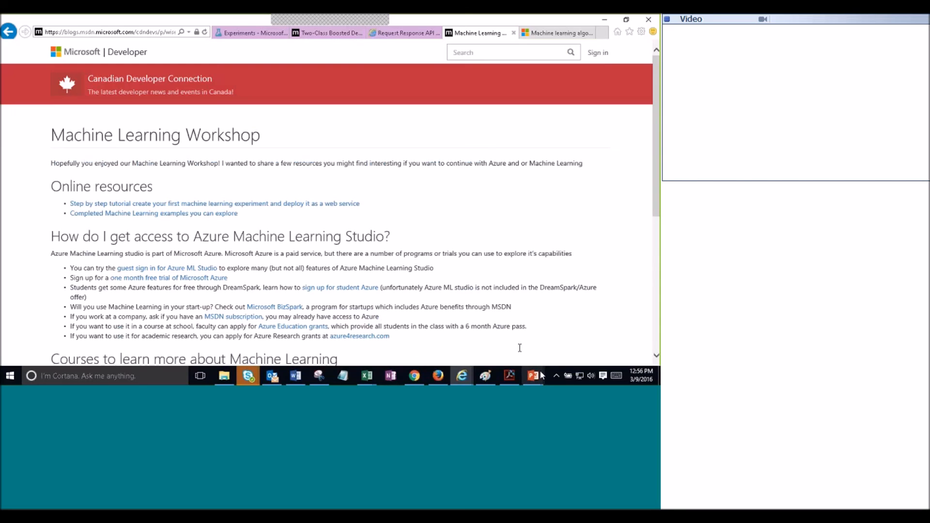
mouse_move(535, 380)
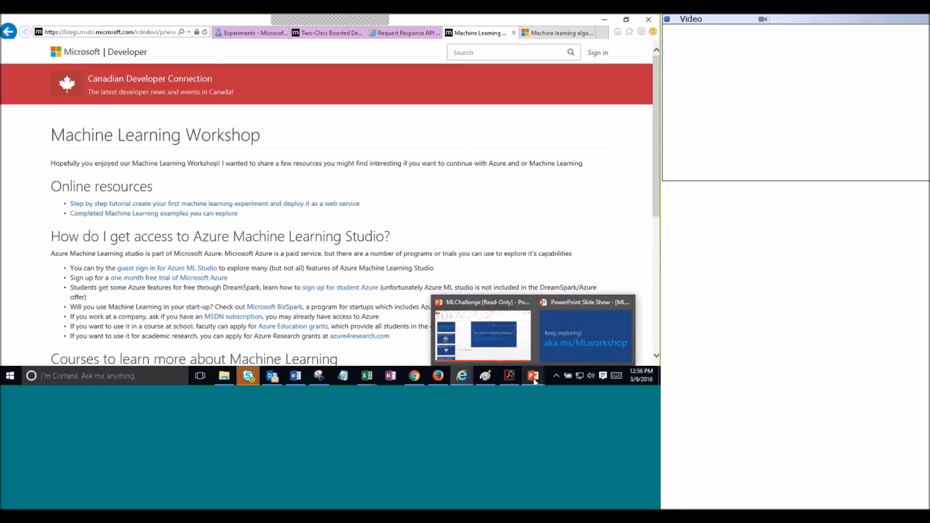
left_click(564, 318)
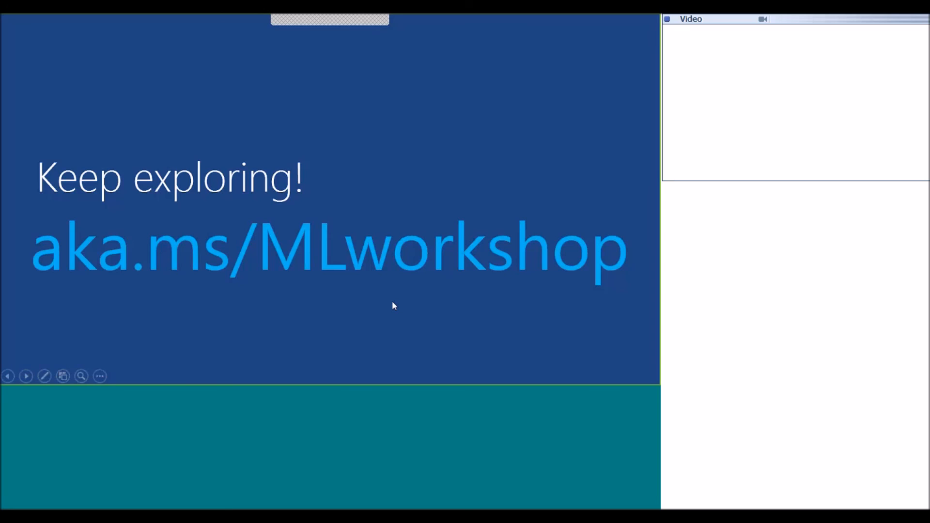